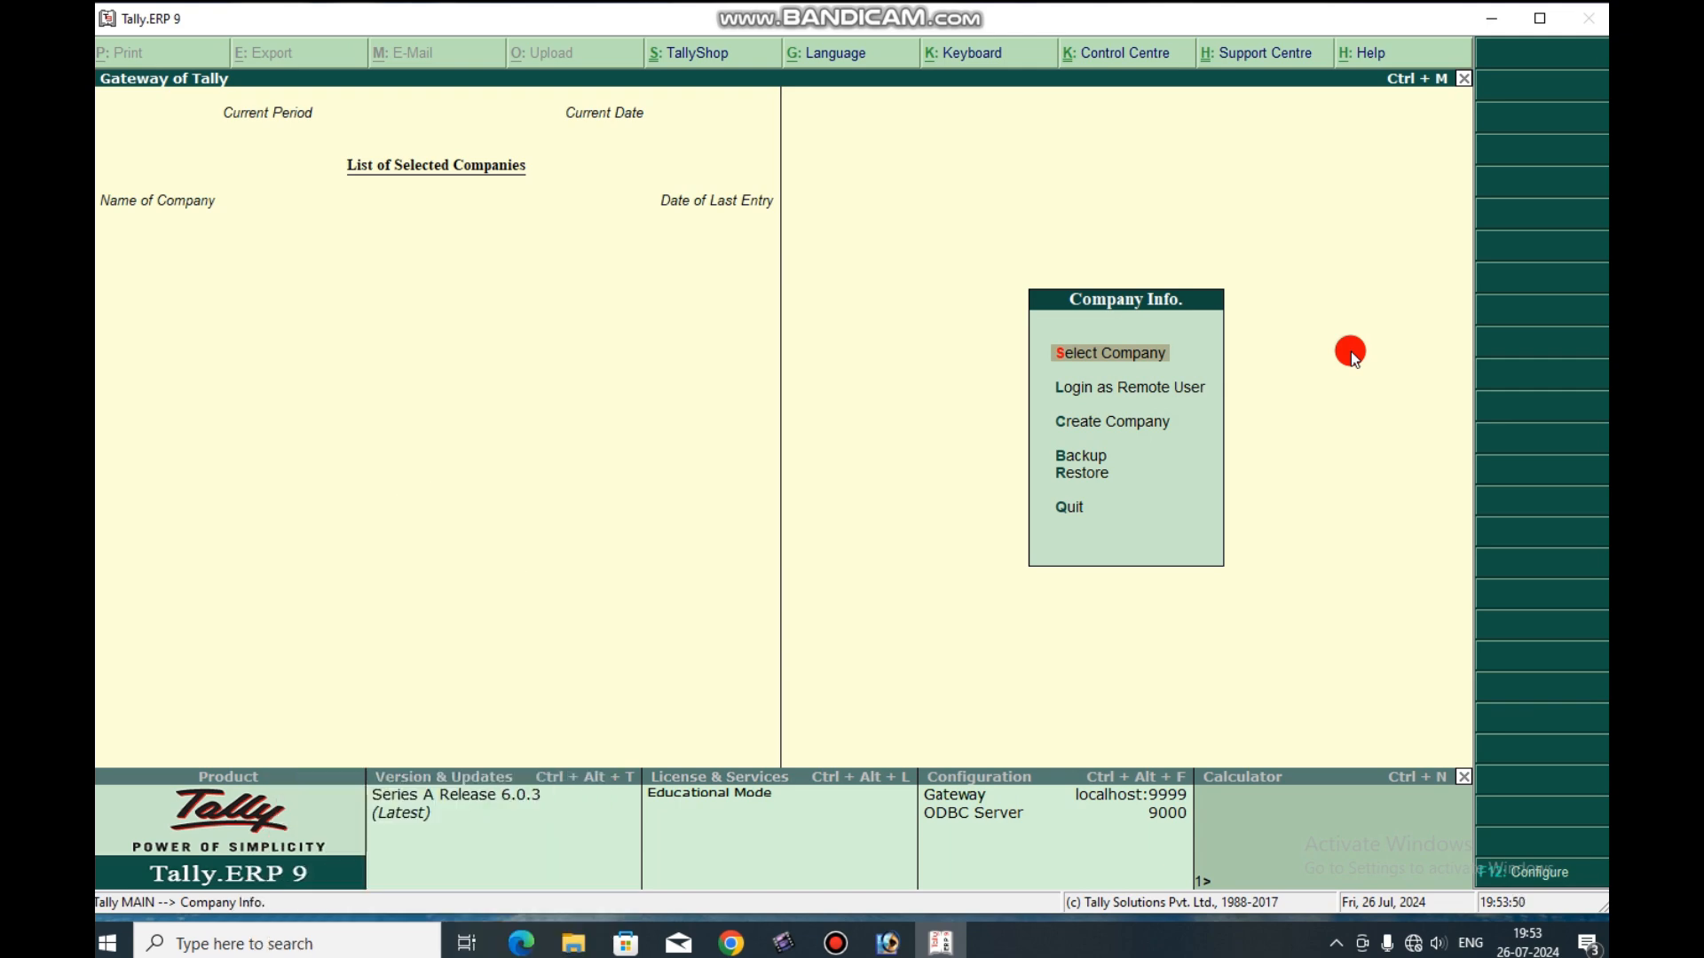
Start creating a new company named ABC DEMO CLASS, keeping the same mailing name and India as the country.
key("Down")
key("Down")
key("Down")
key("Up")
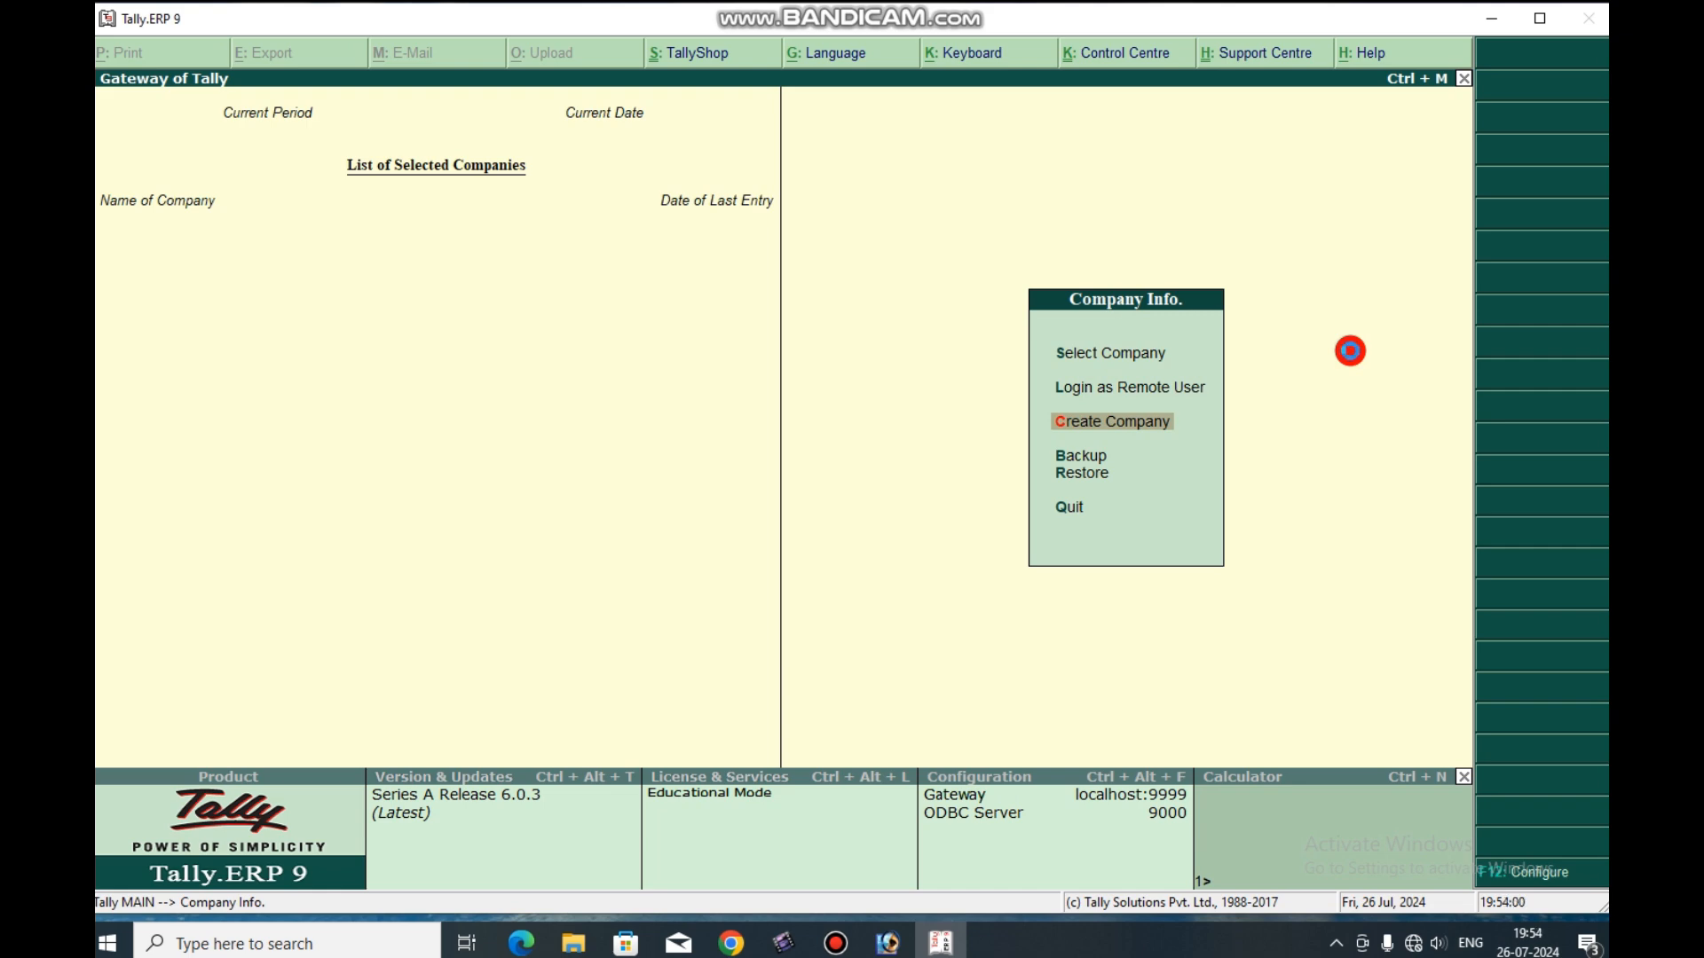
key("Return")
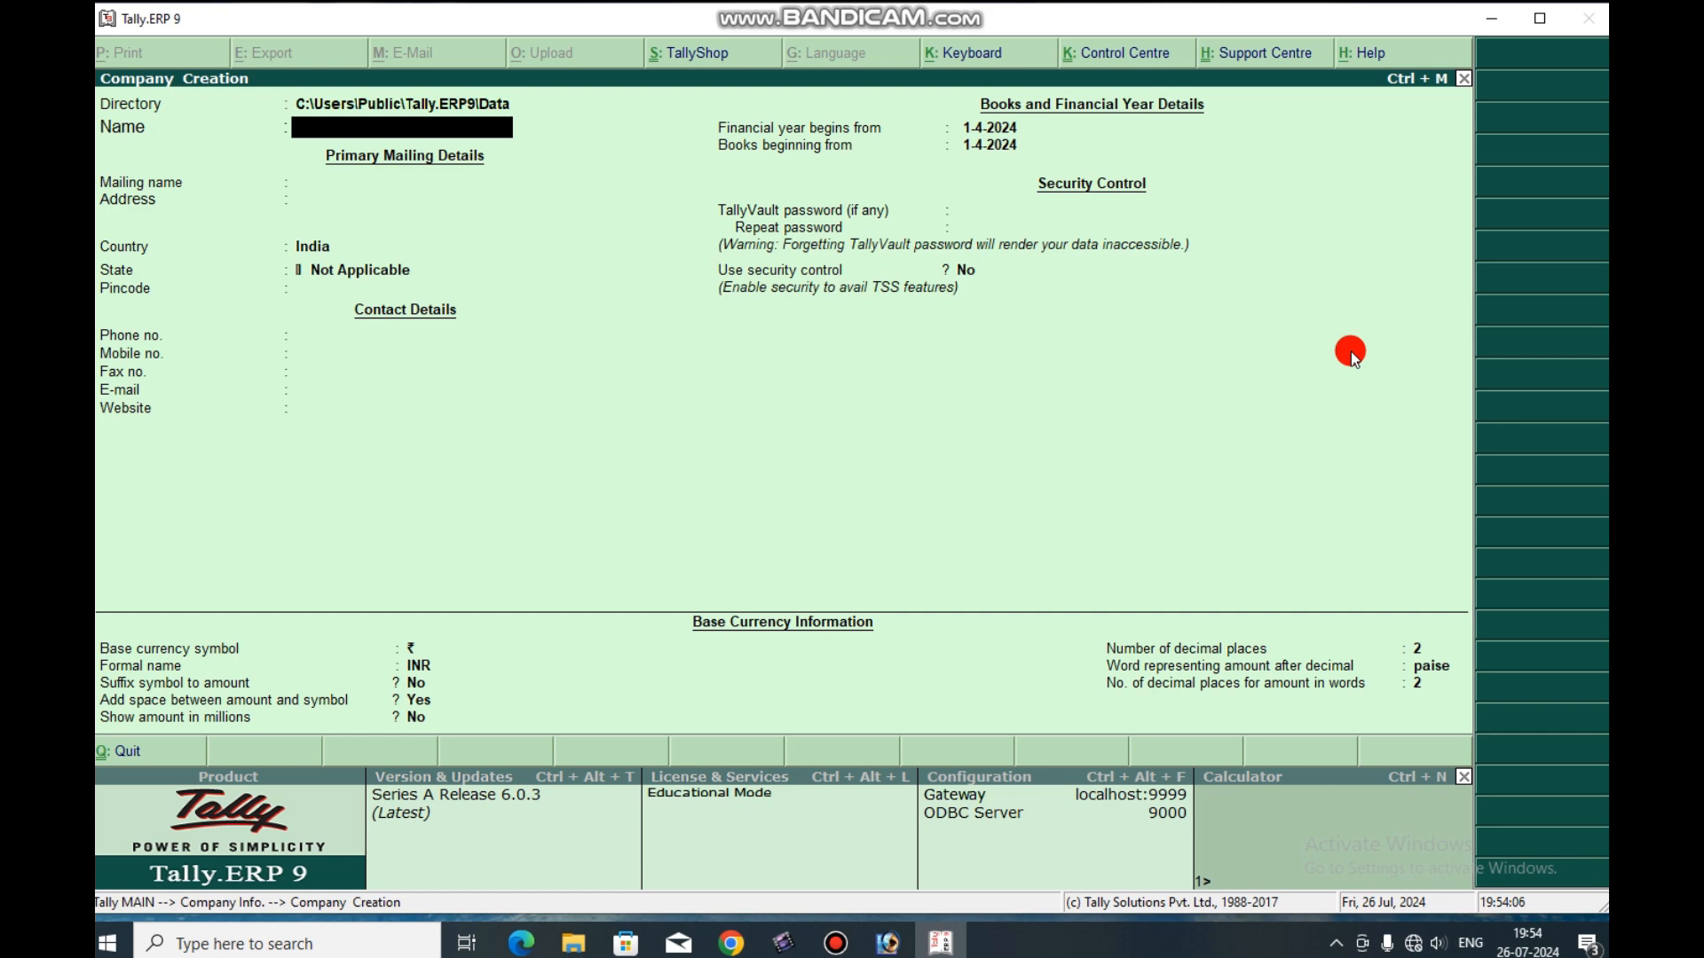
type("ABC DEMO CLASS")
key("Return")
key("Return")
key("Return")
key("Return")
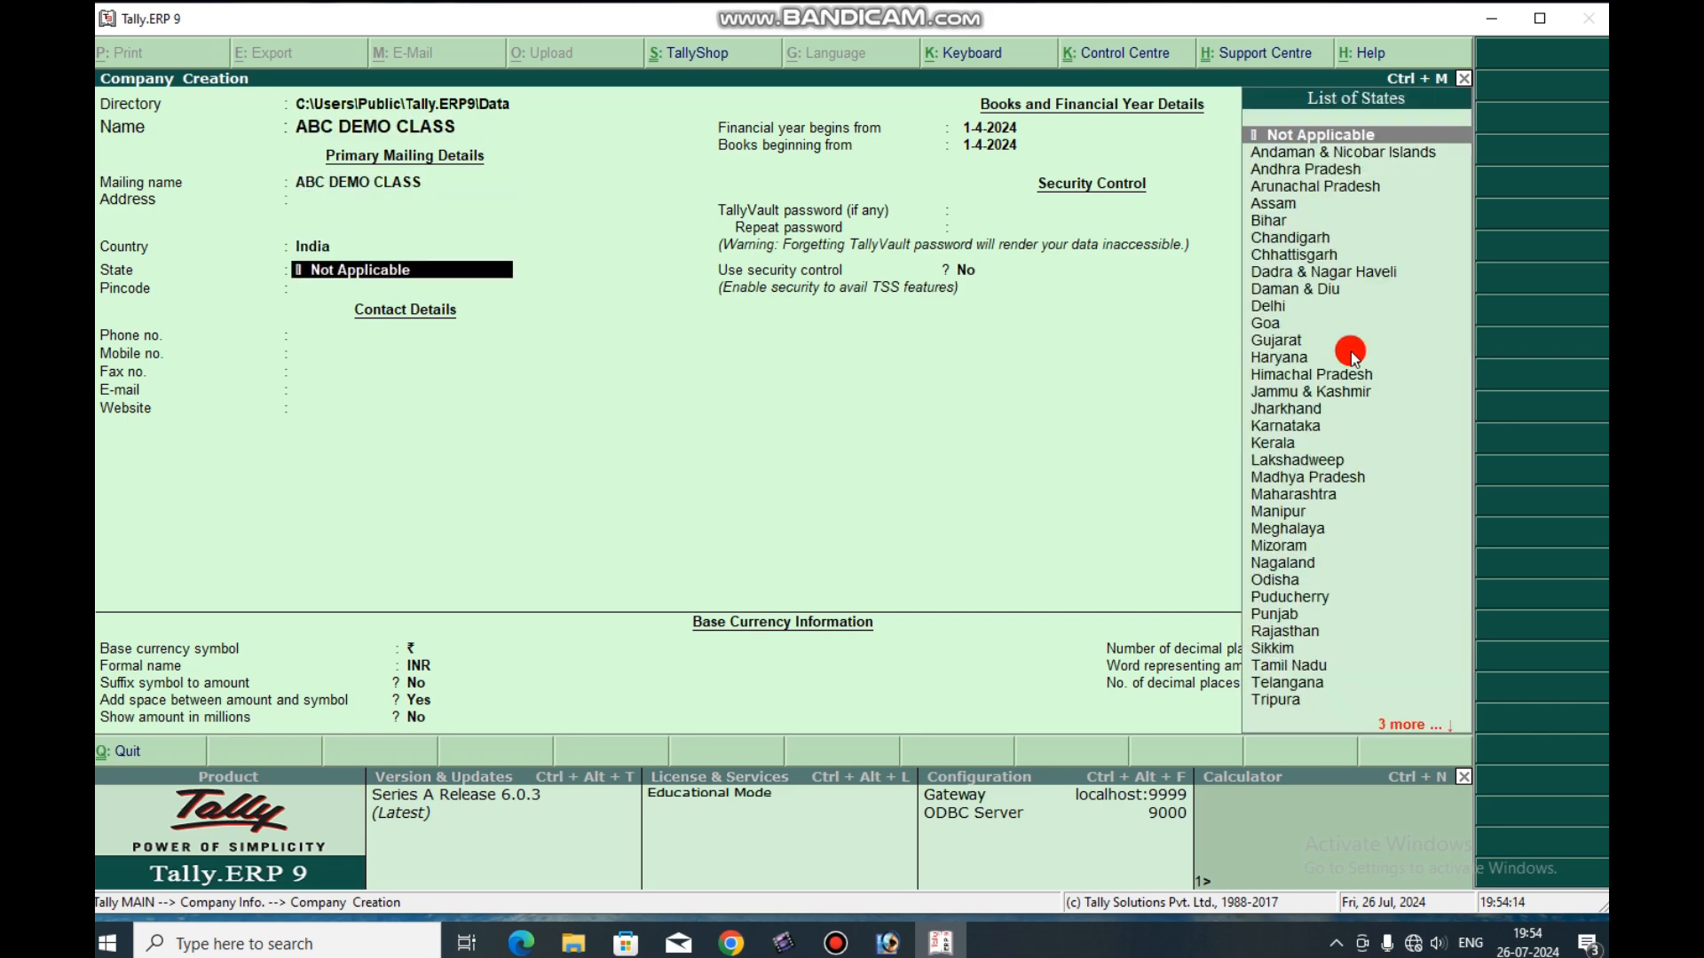
Set the company's state to West Bengal, keep the remaining defaults and save the company.
type("W")
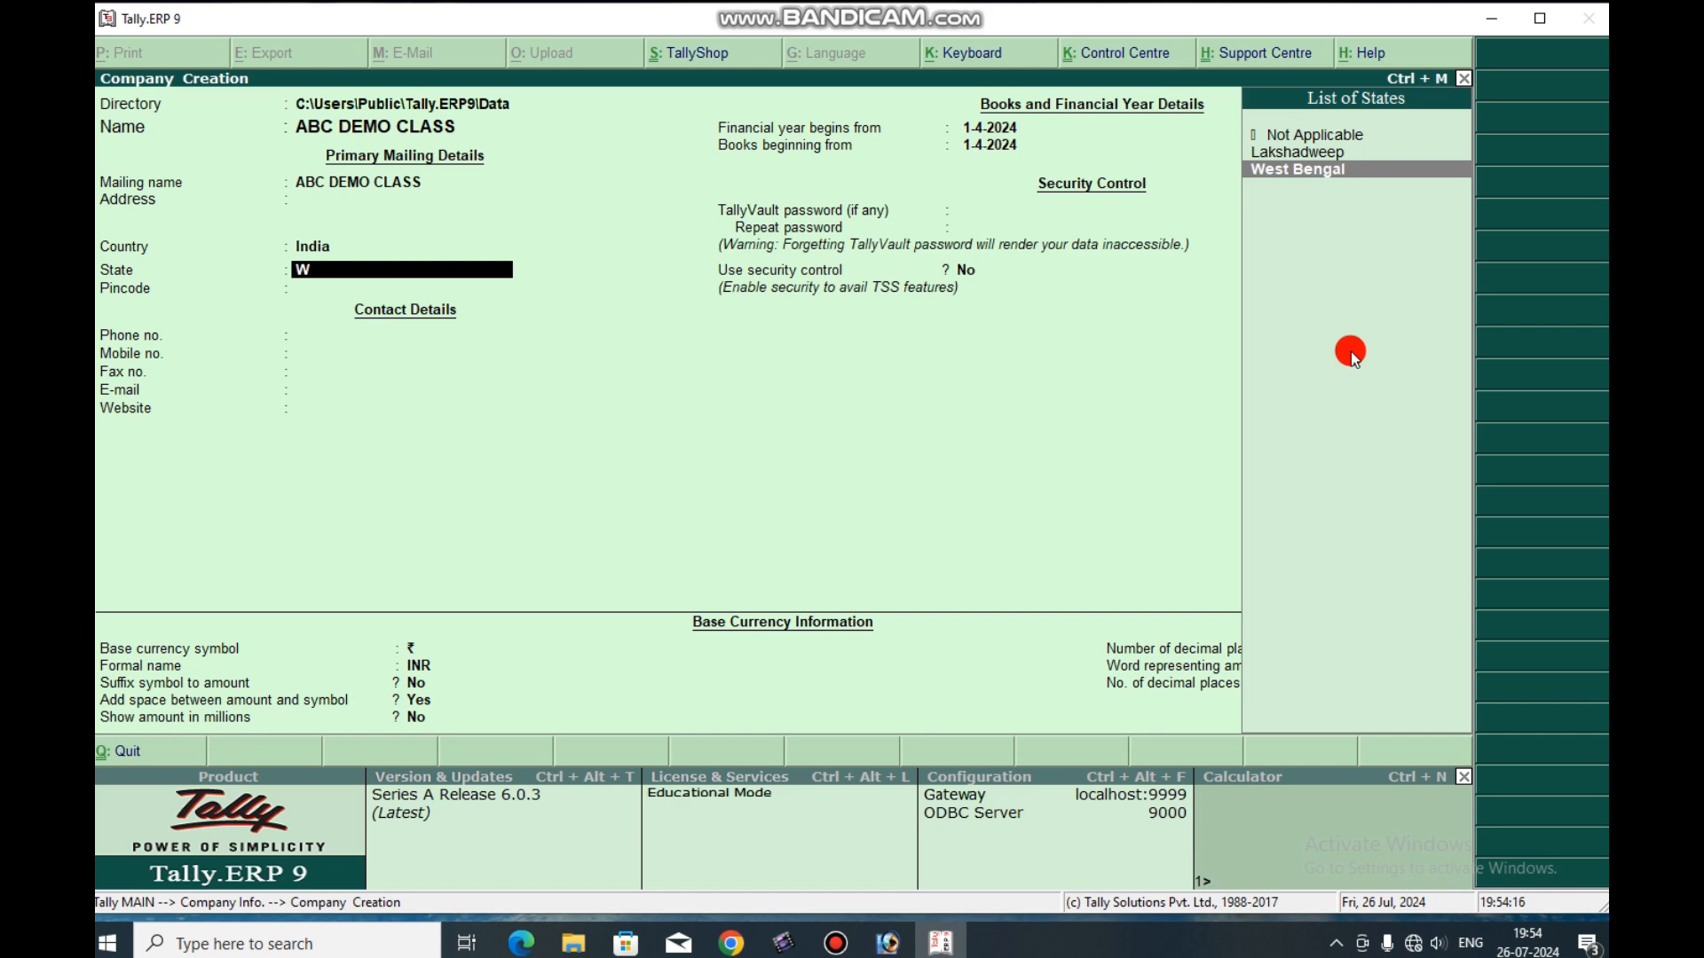
key("Return")
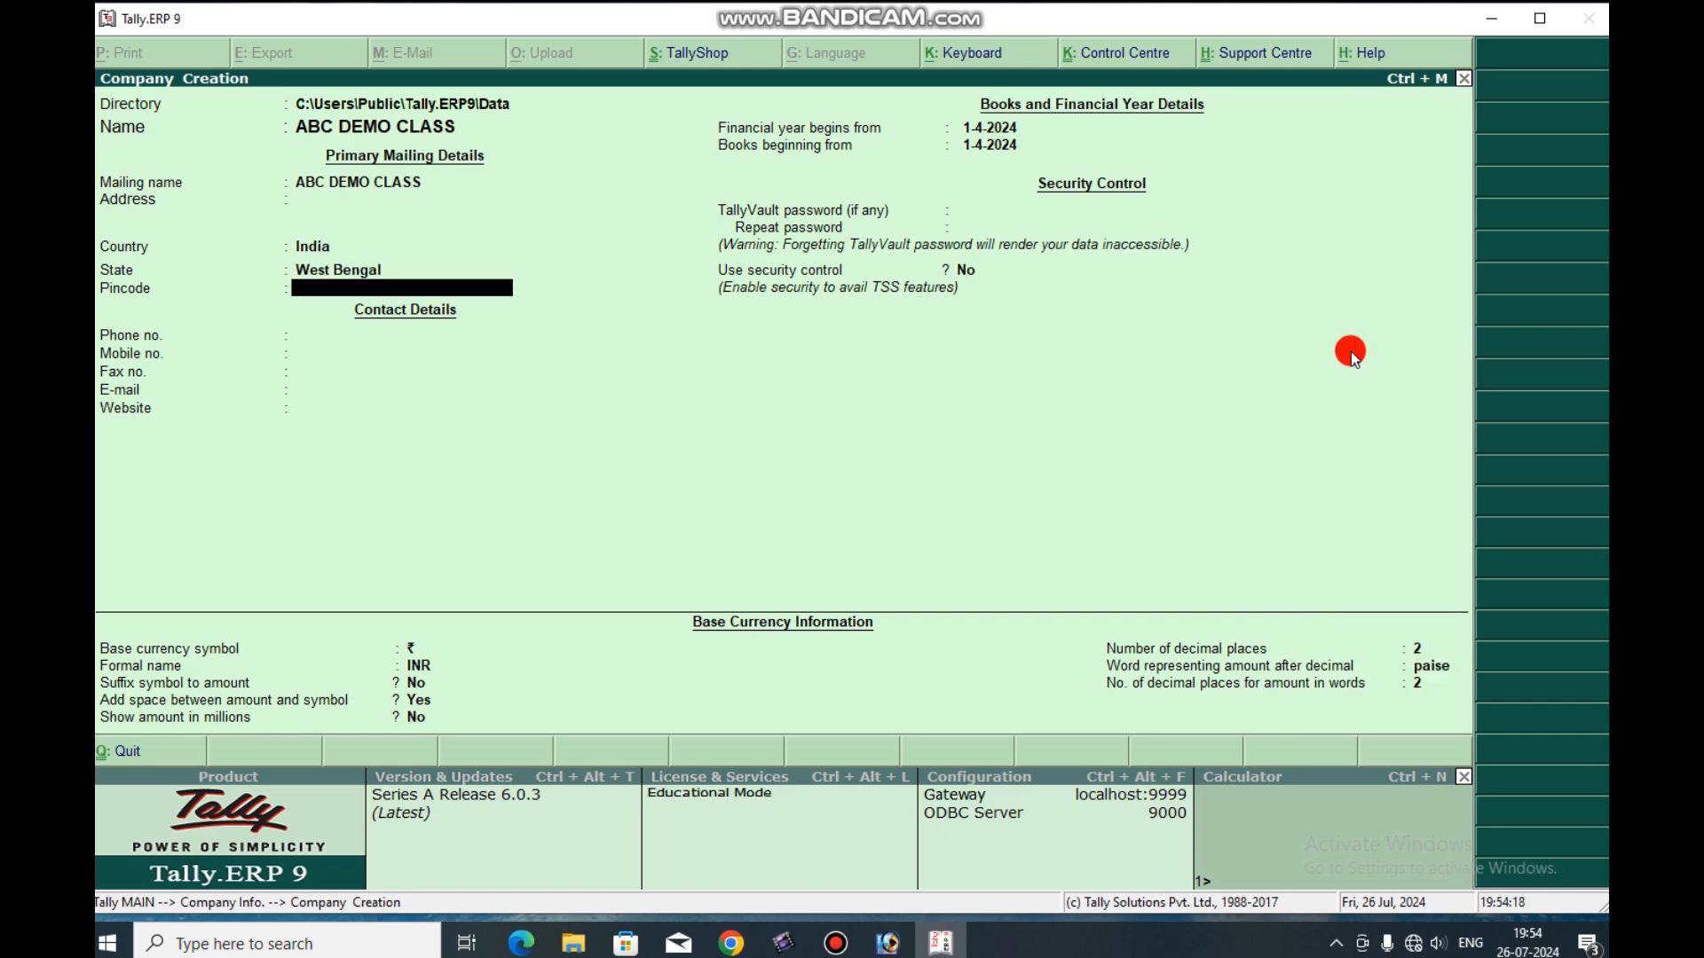
key("Return")
key("Return")
key("Return")
key("Return")
key("Return")
key("Return")
key("Return")
key("Return")
key("Return")
key("Return")
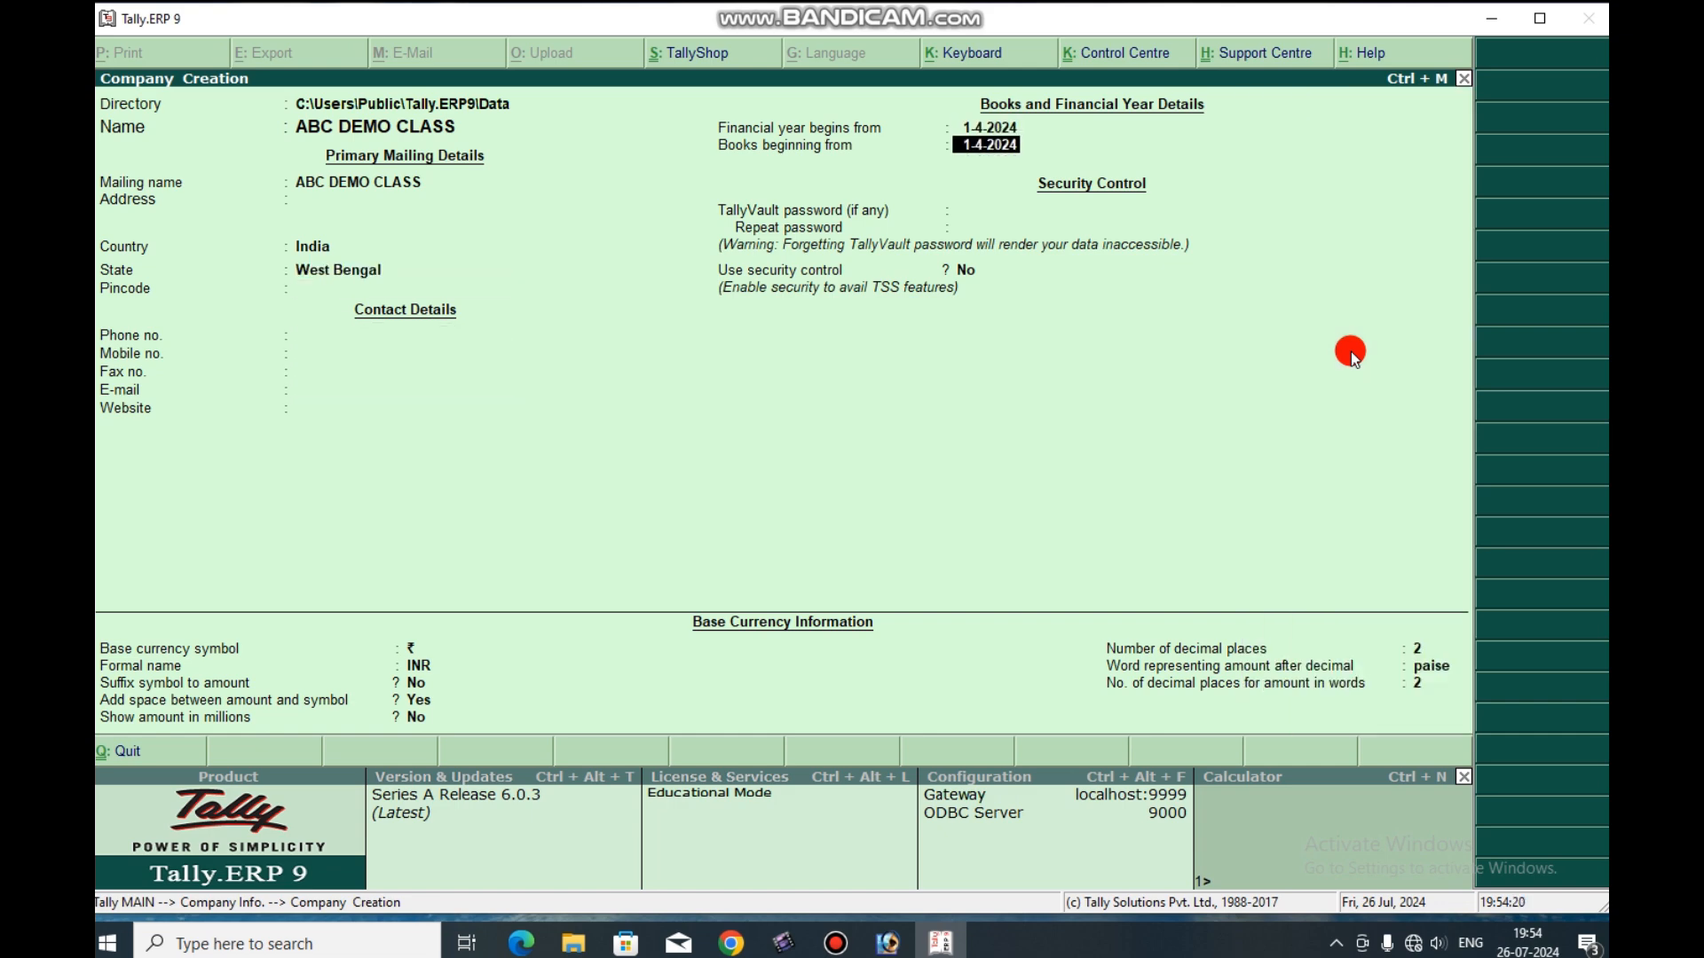
key("Return")
key("Return")
key("Return")
key("Return")
key("Return")
key("Return")
key("Return")
key("Return")
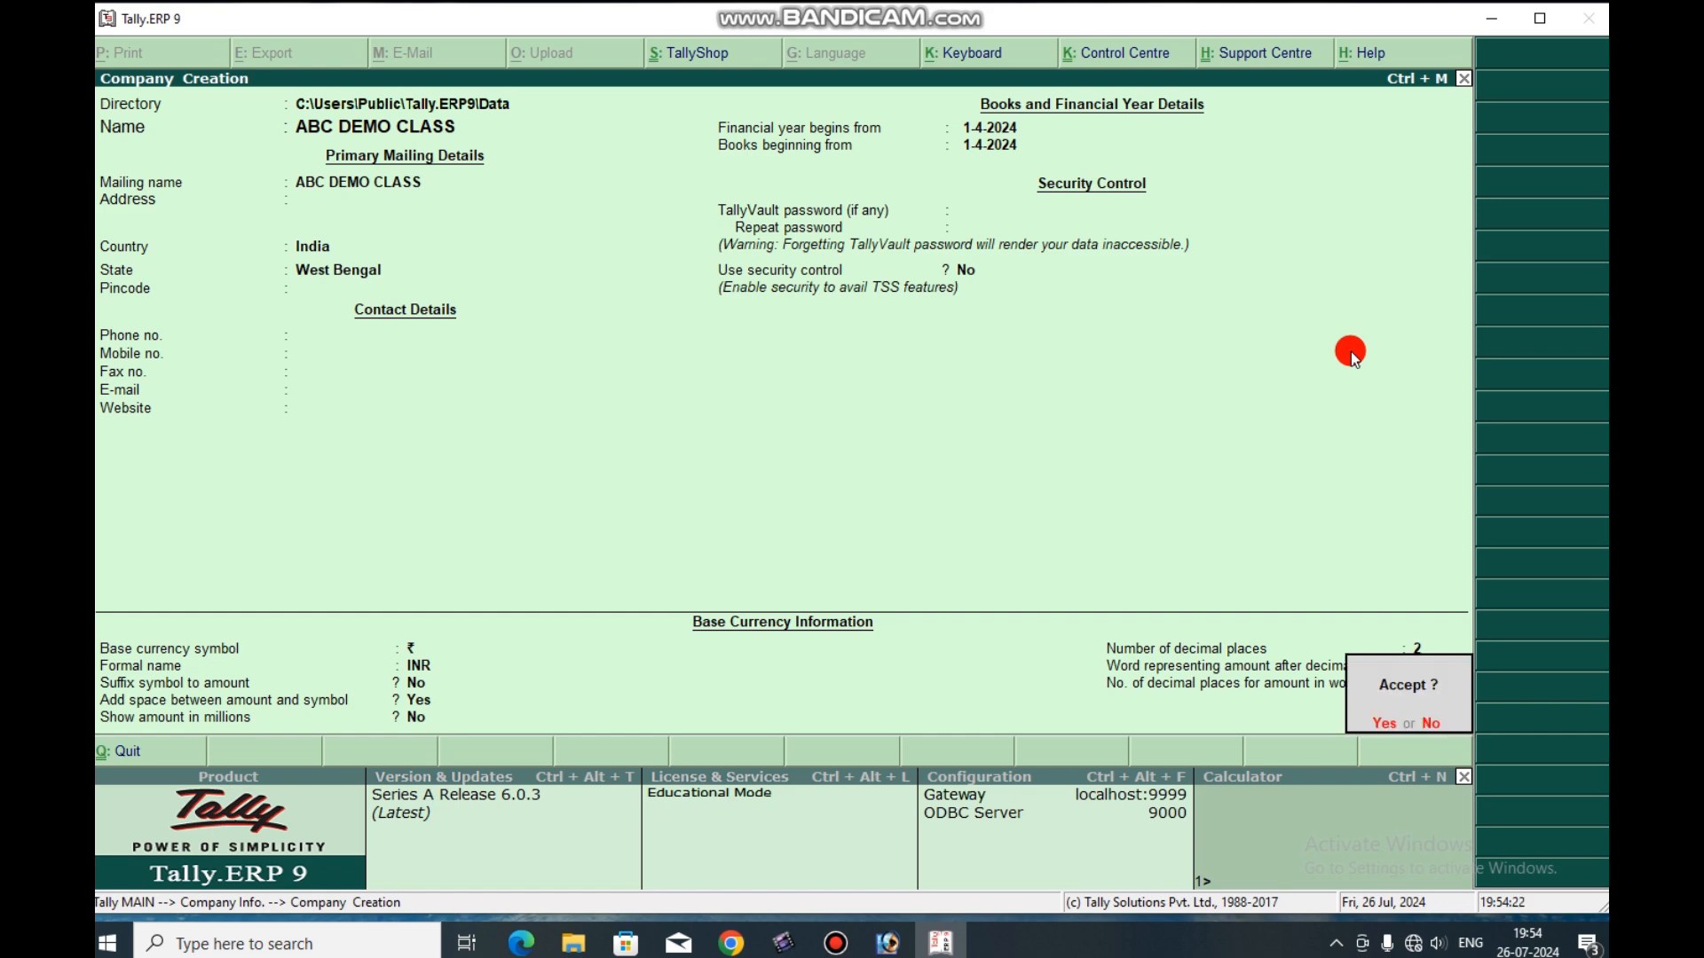
left_click(1351, 352)
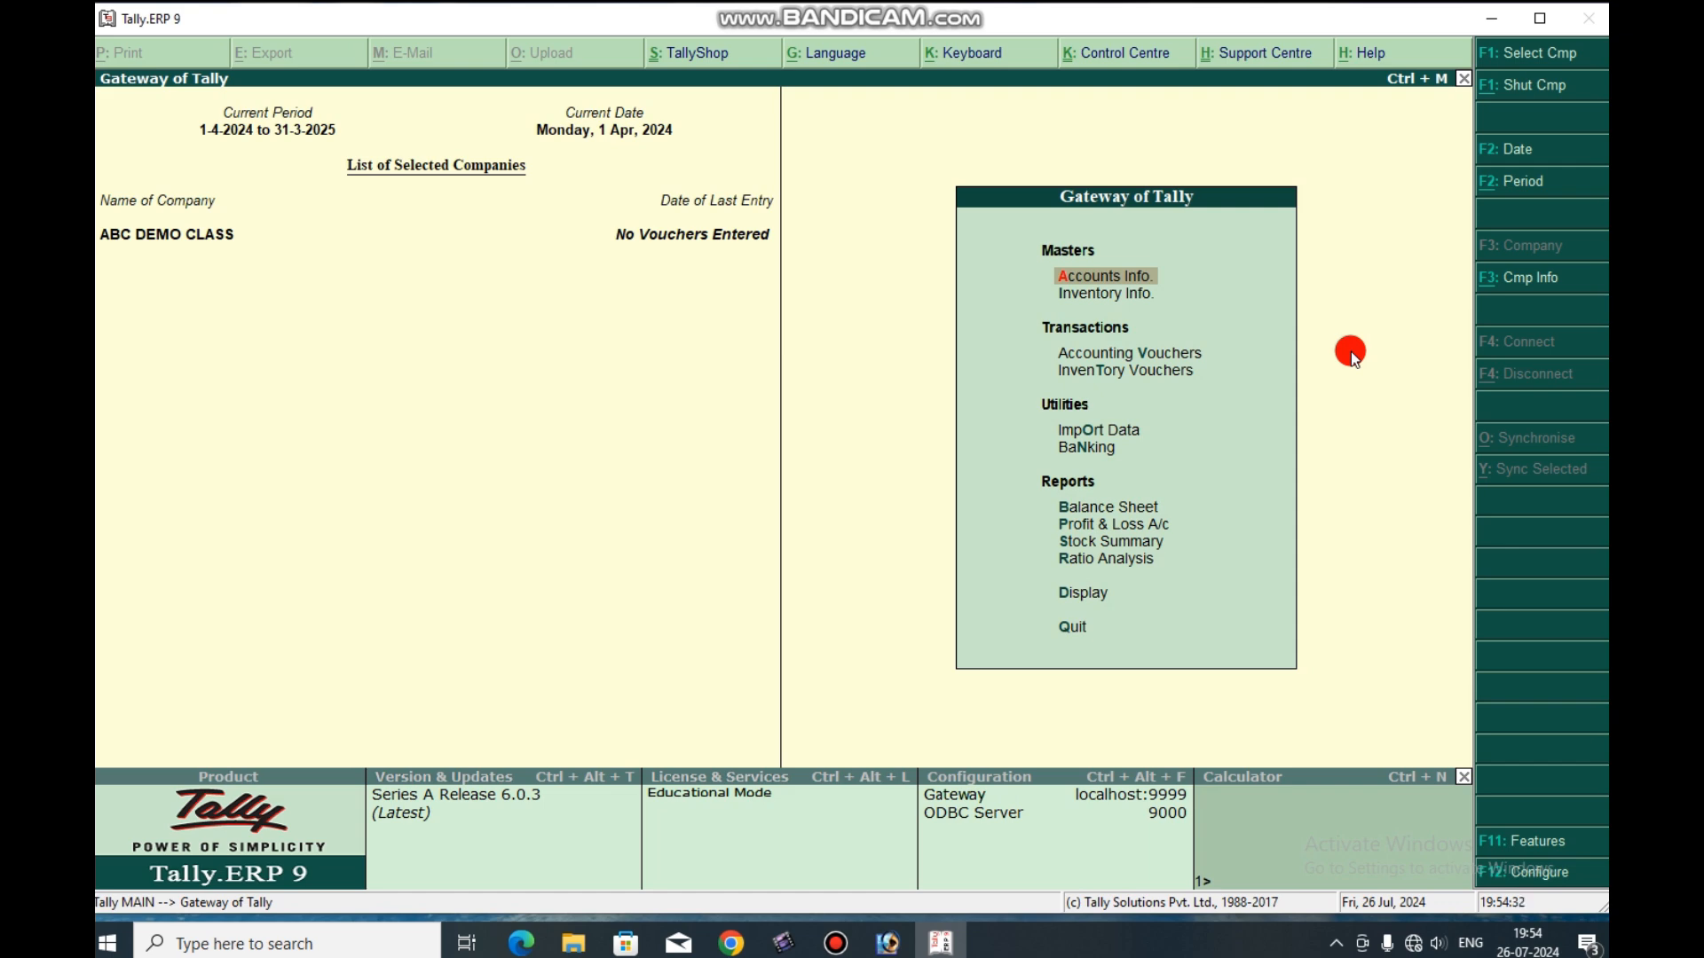
Open multiple ledger creation for the company with All Items as the parent group.
key("Return")
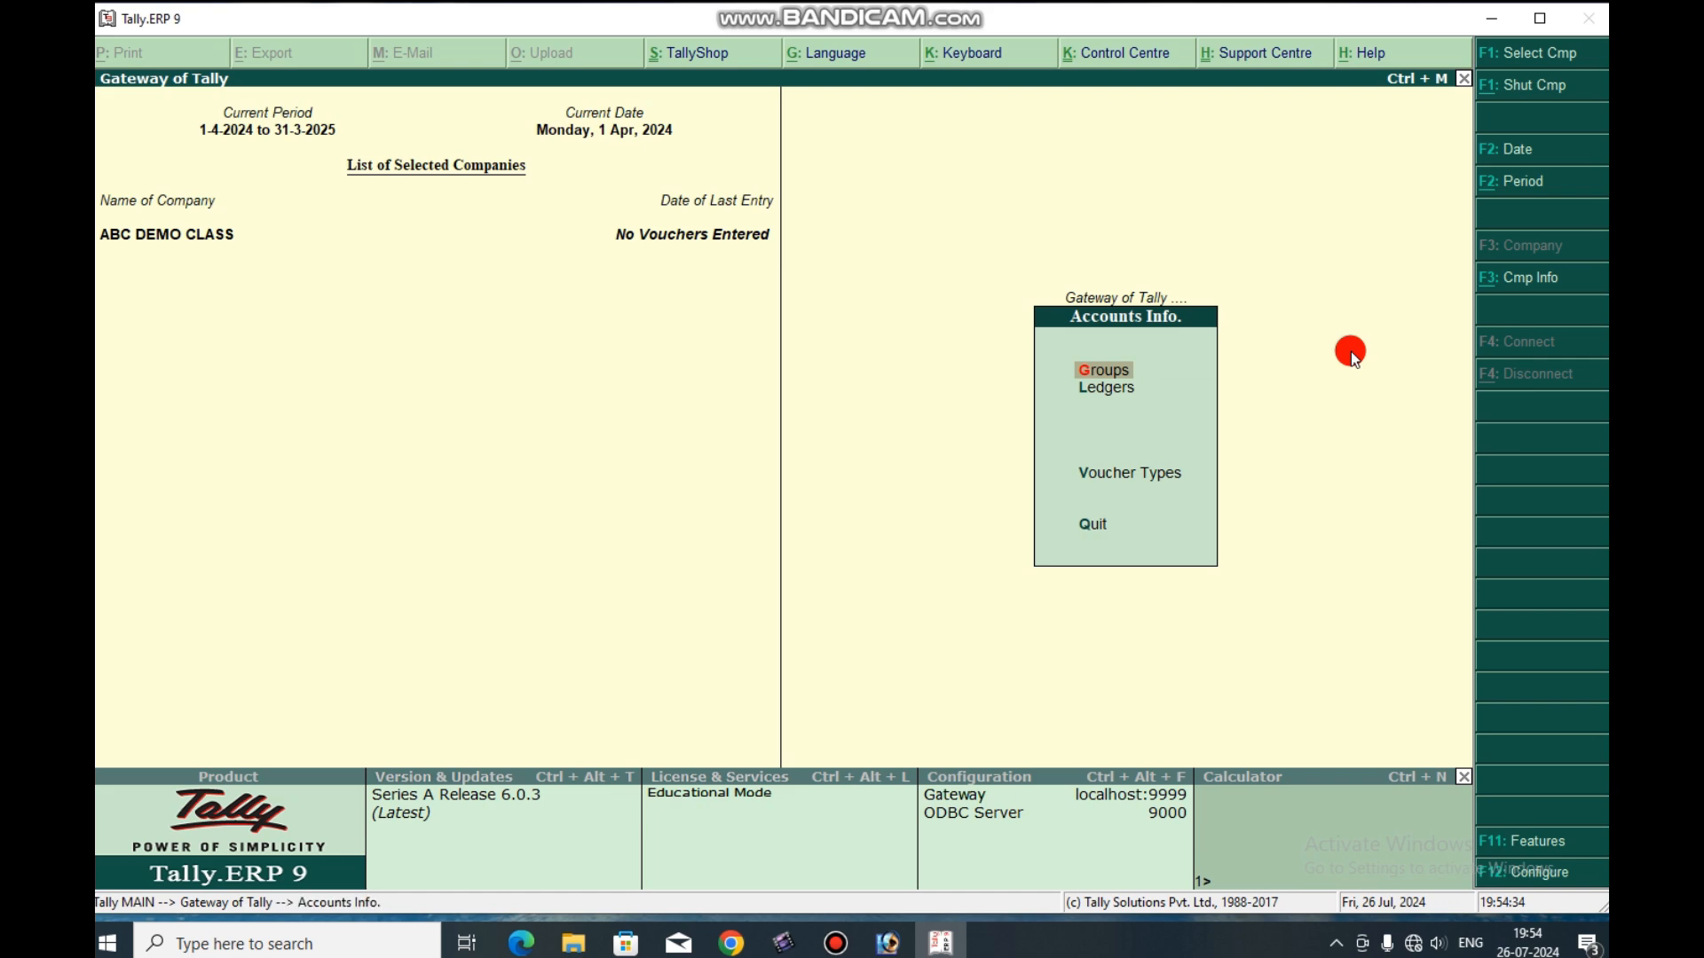
key("Down")
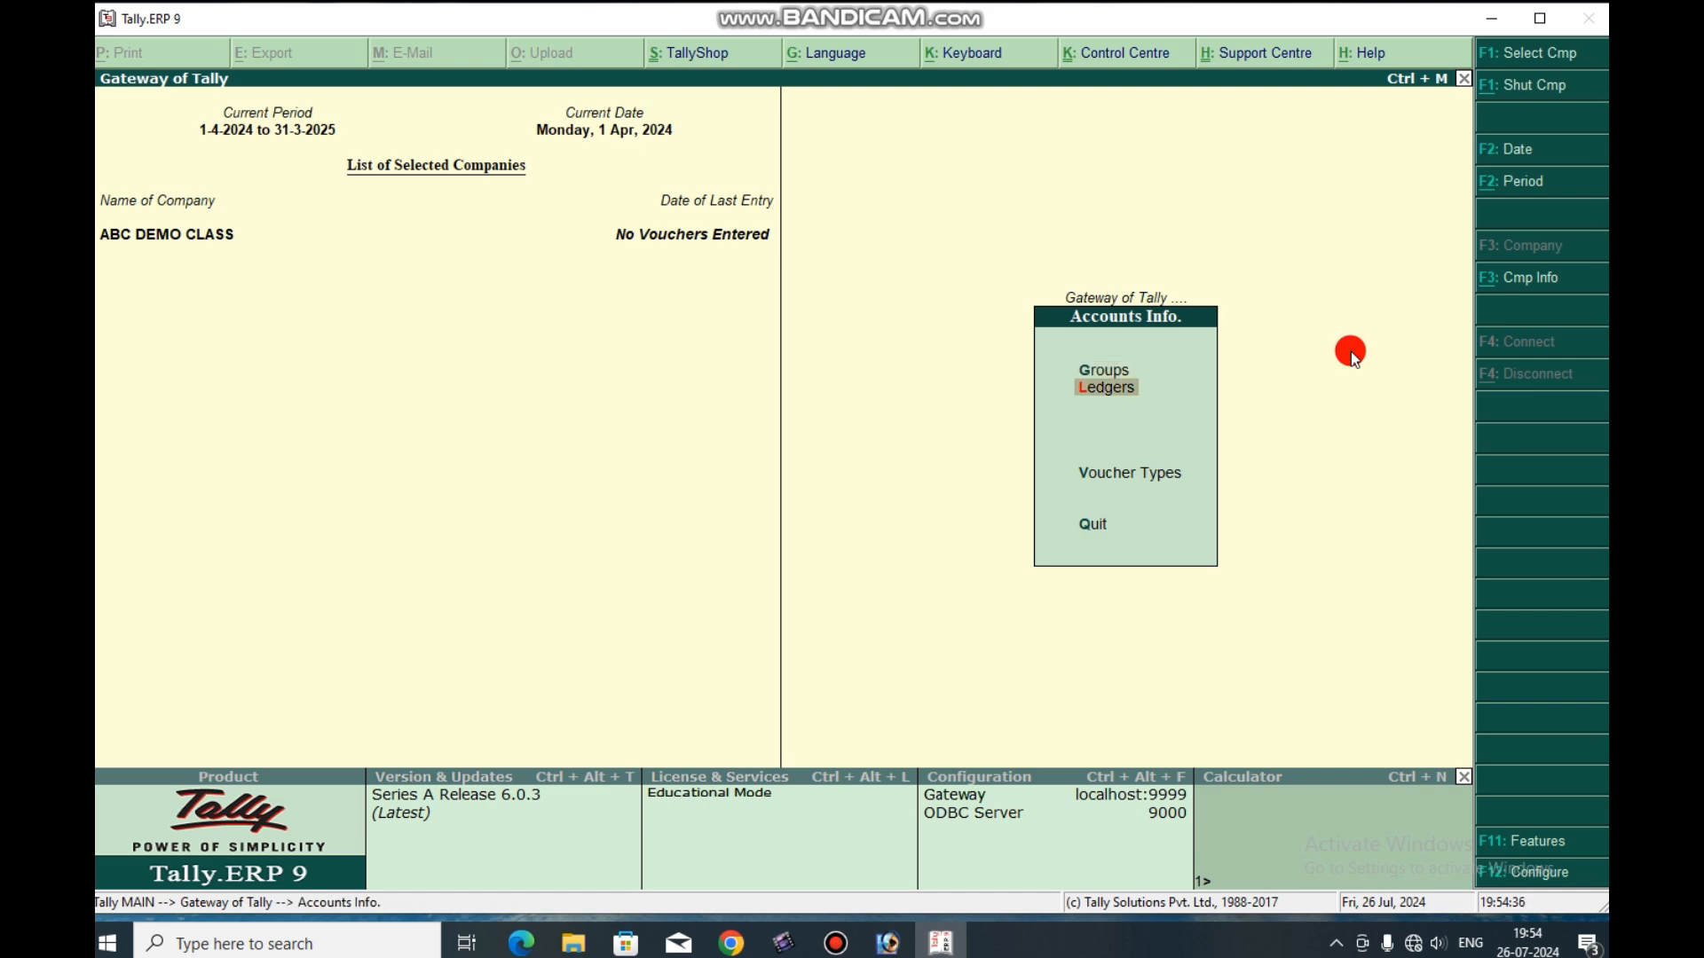
key("Return")
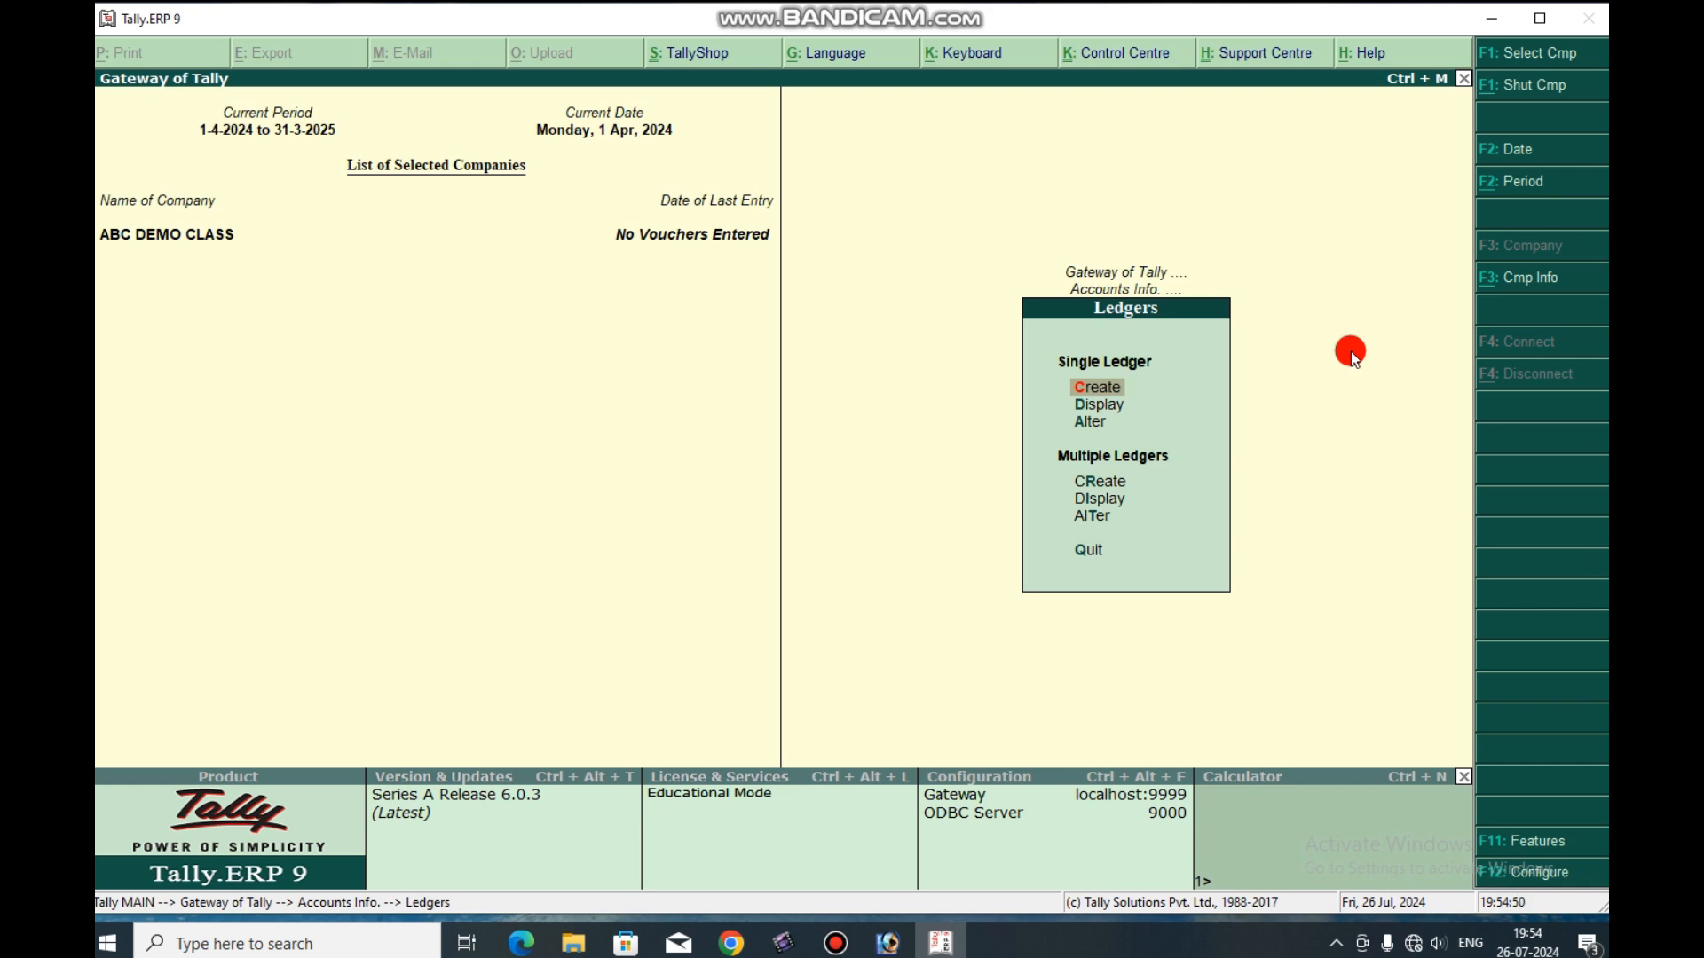
key("Down")
key("Down")
key("Down")
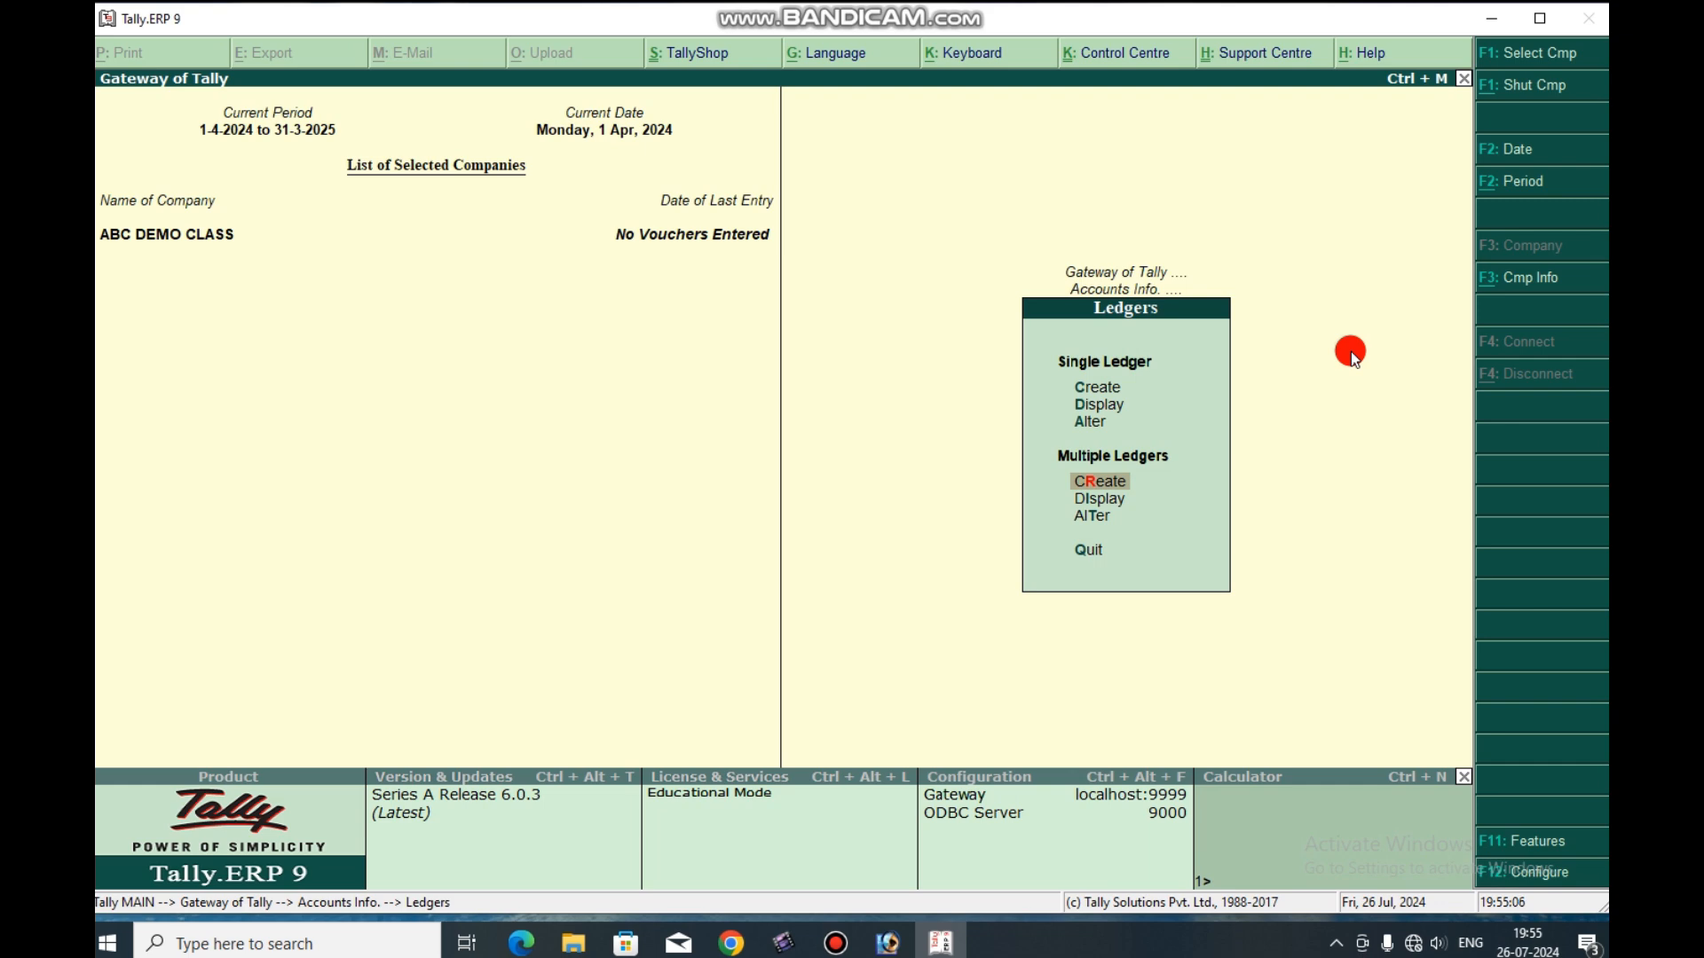
key("Return")
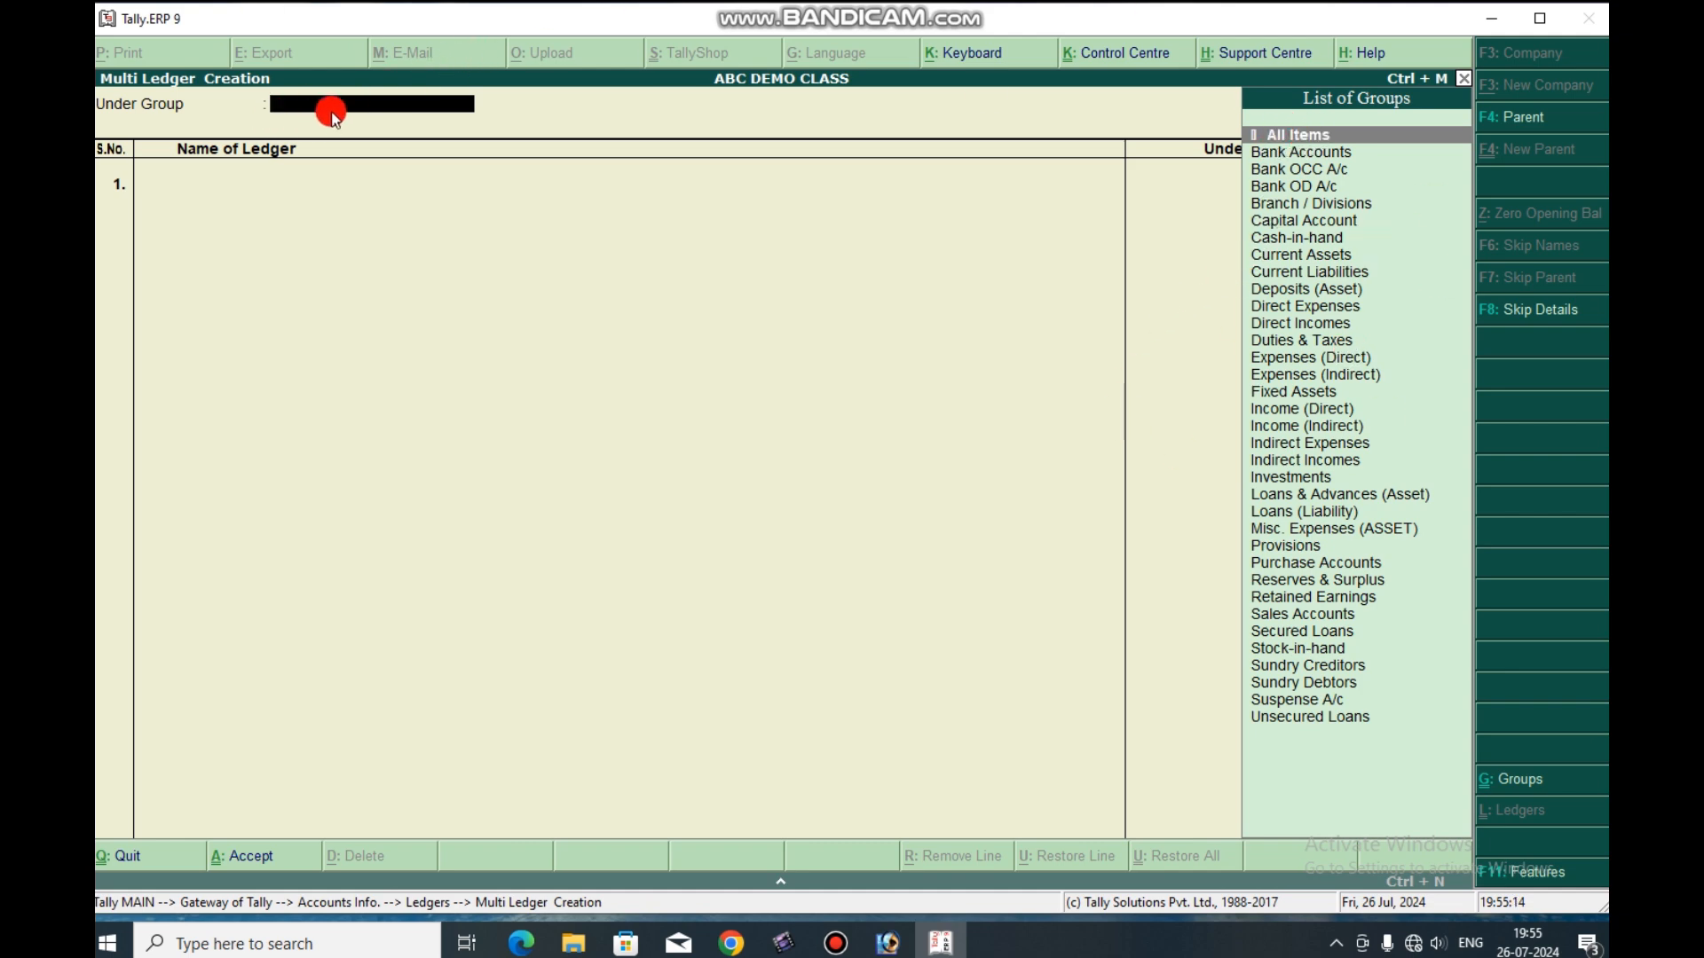
key("Return")
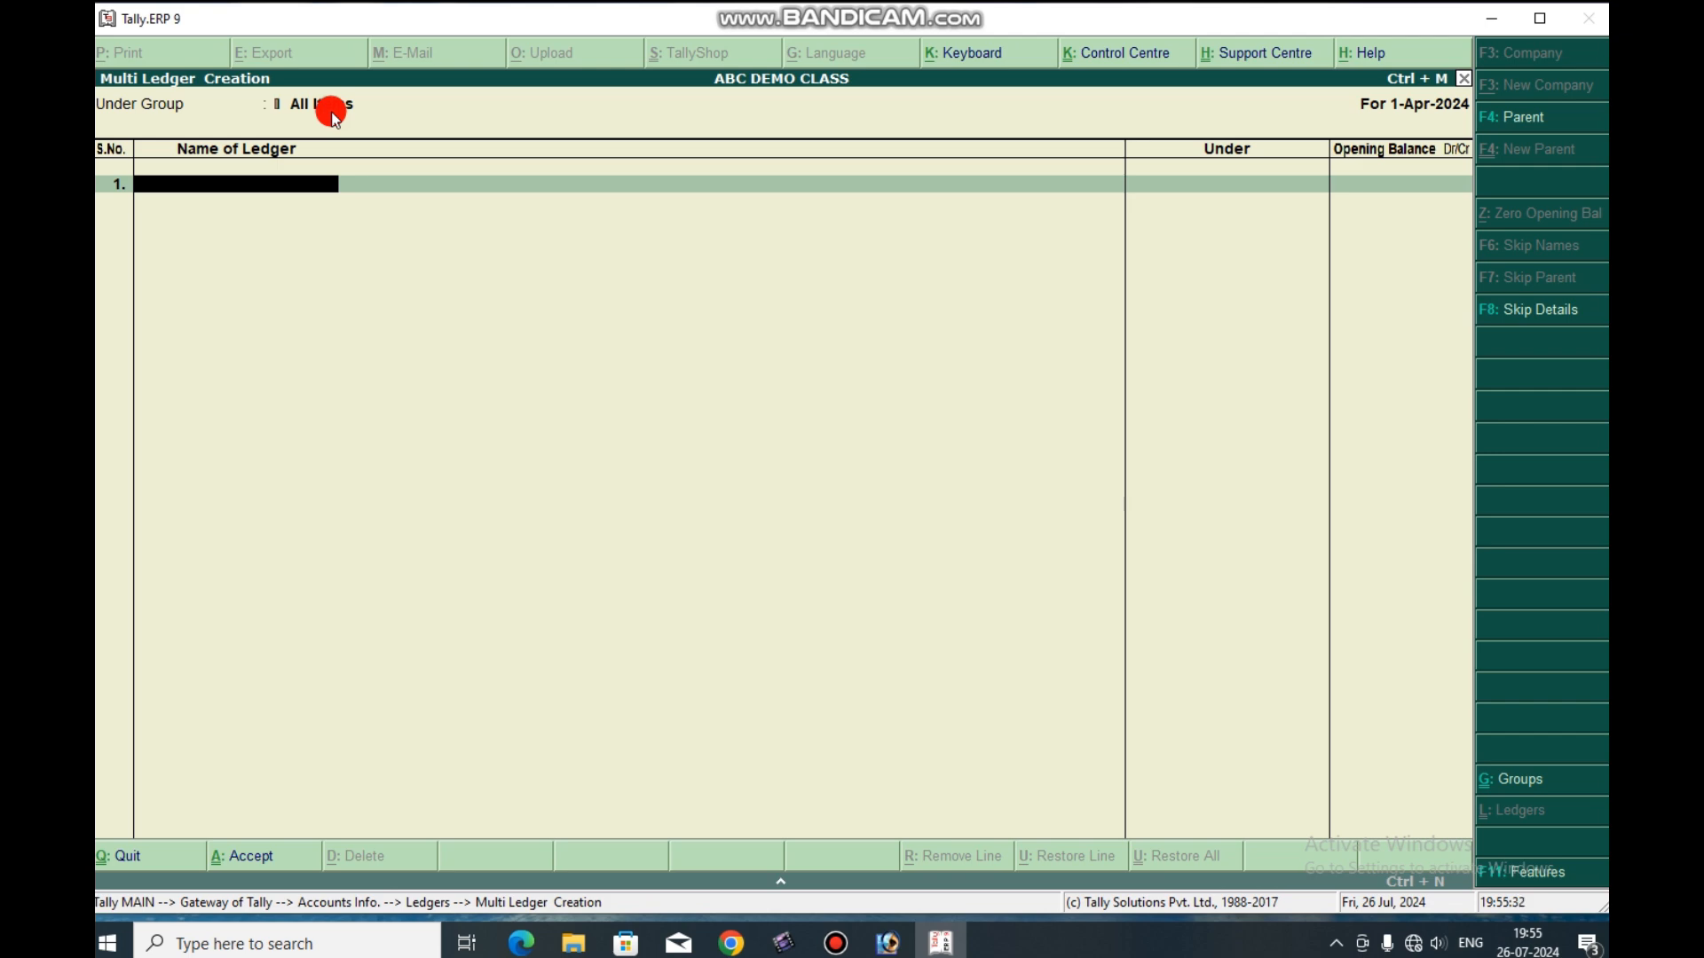
Add the ledger Sbi Bank A/c under Bank Accounts without an opening balance.
type("Sbi Bank A/c")
key("Return")
type("B")
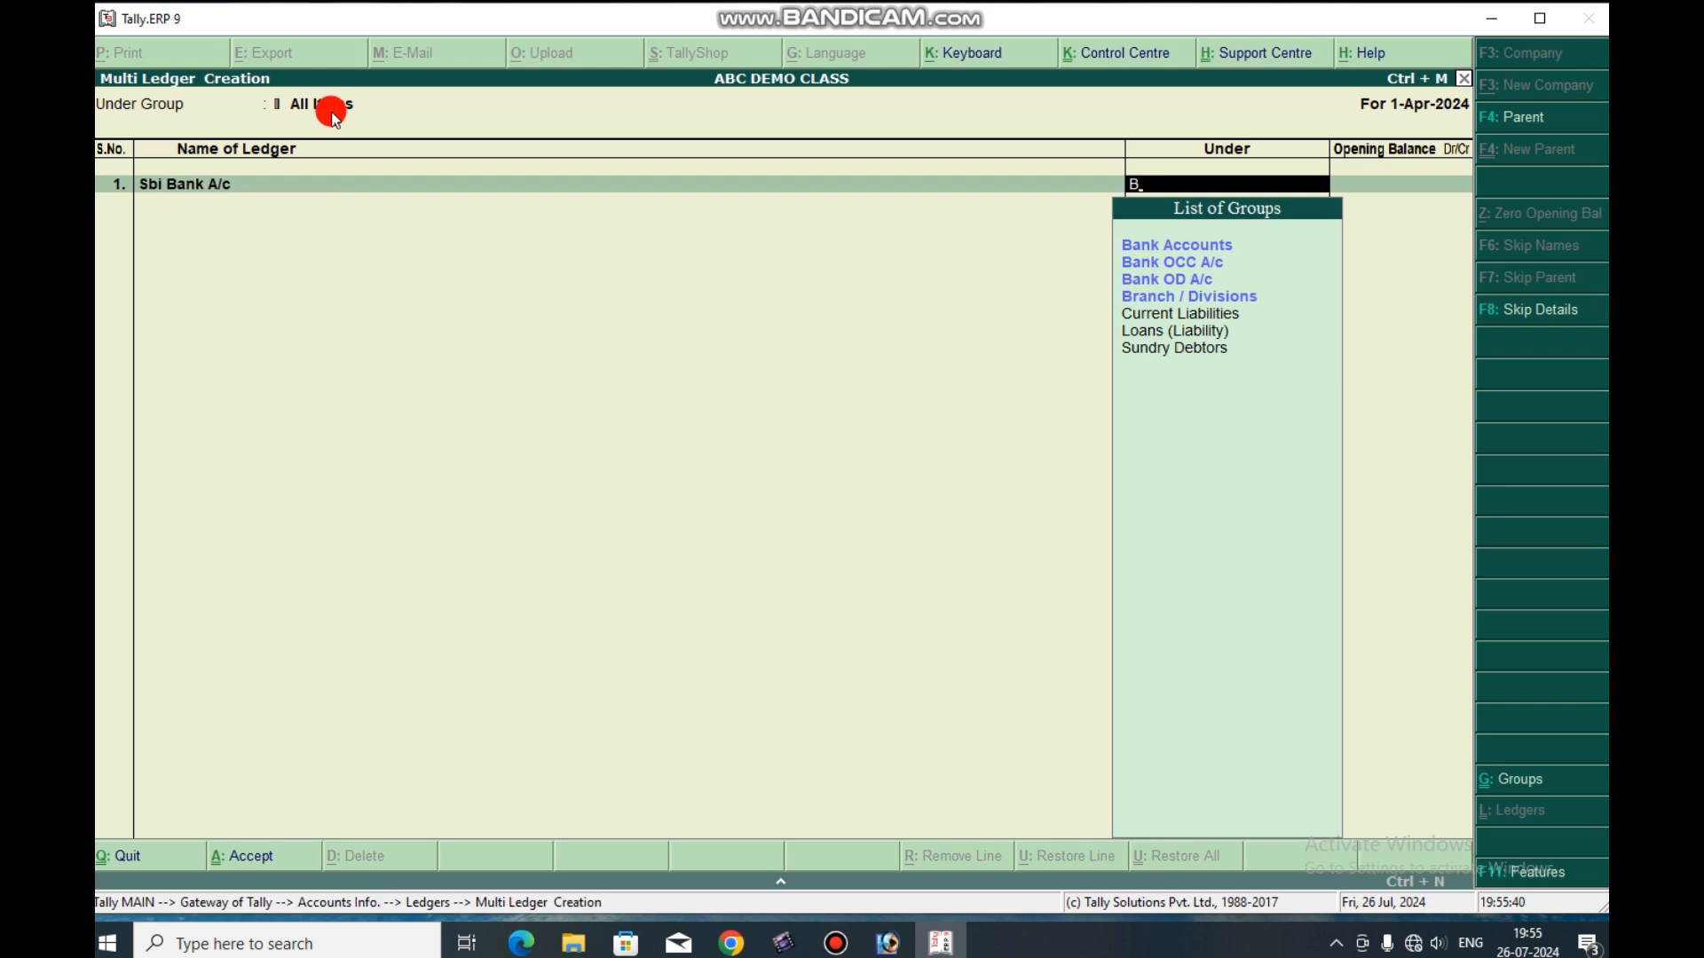
key("Return")
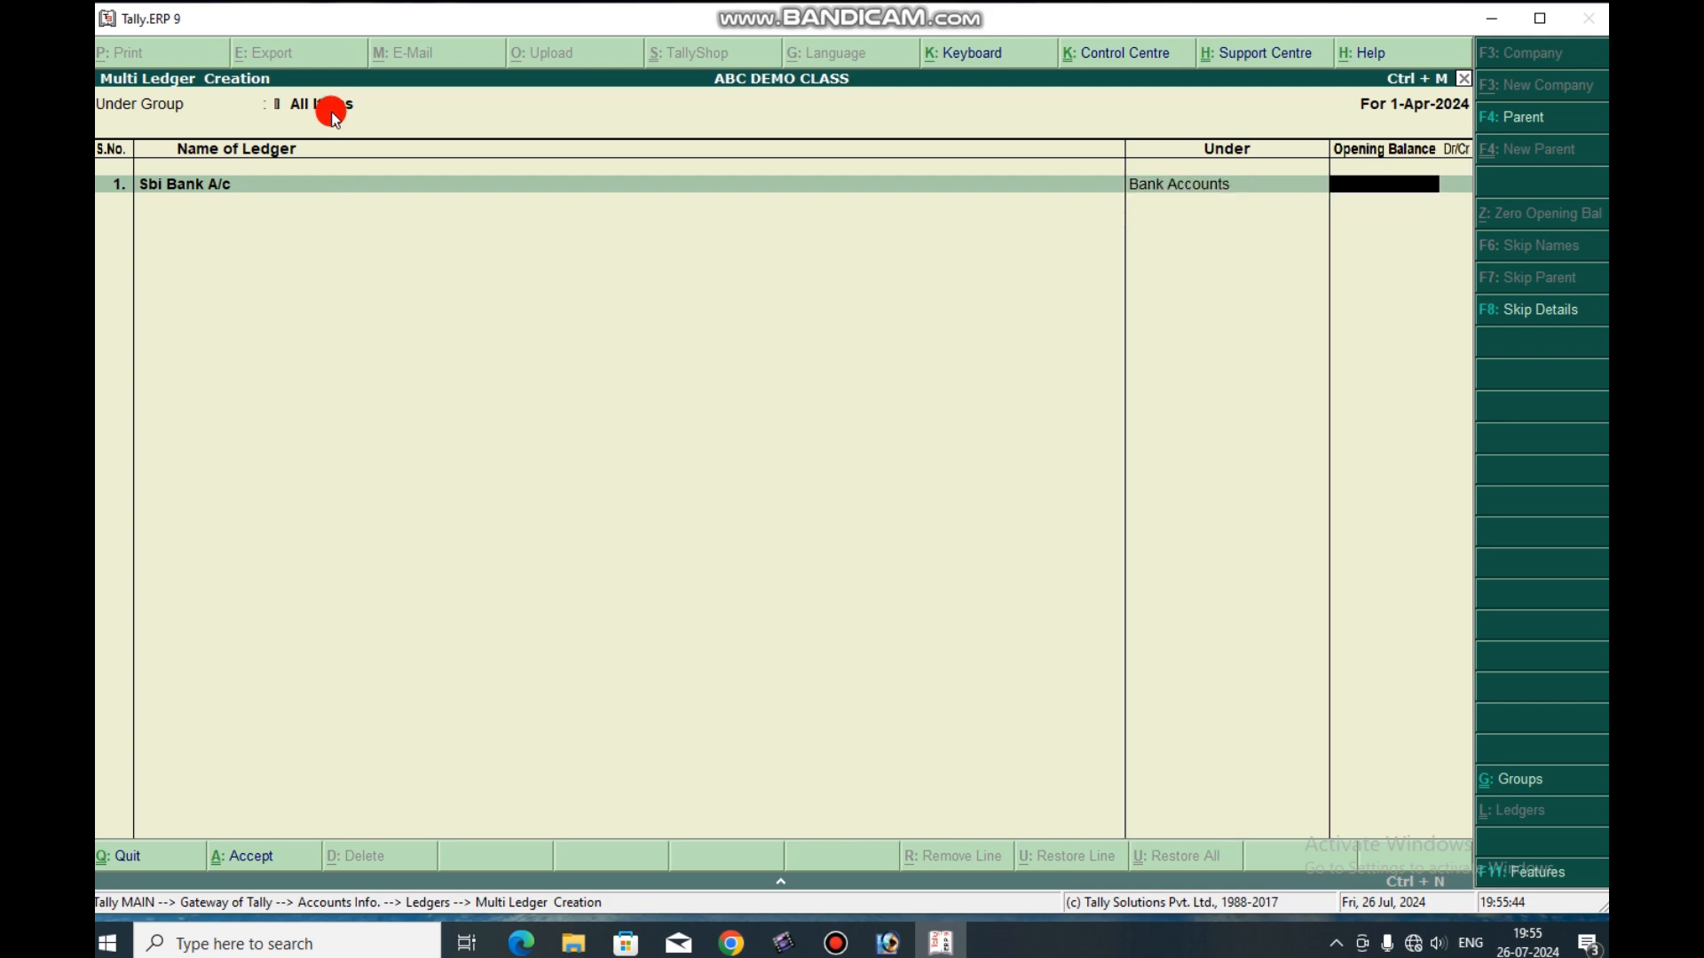
key("Return")
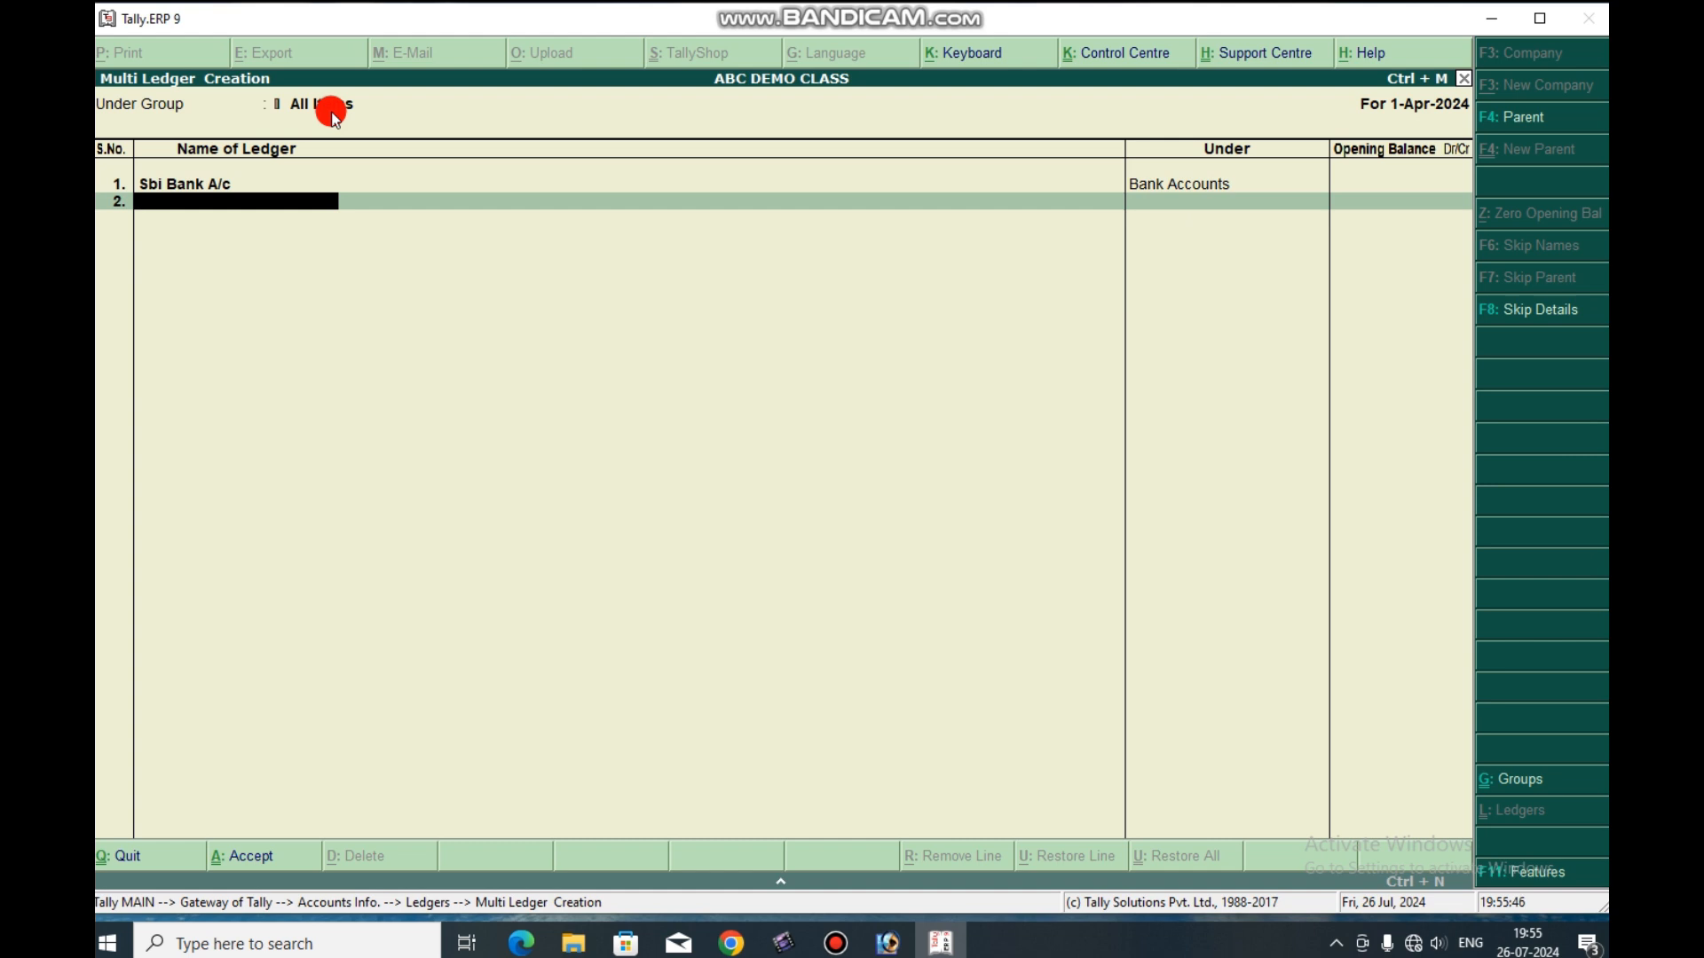
Add the ledger Axis Bank A/c under Bank Accounts without an opening balance and save both ledgers.
type("Axis Bank a/c")
key("Return")
type("B")
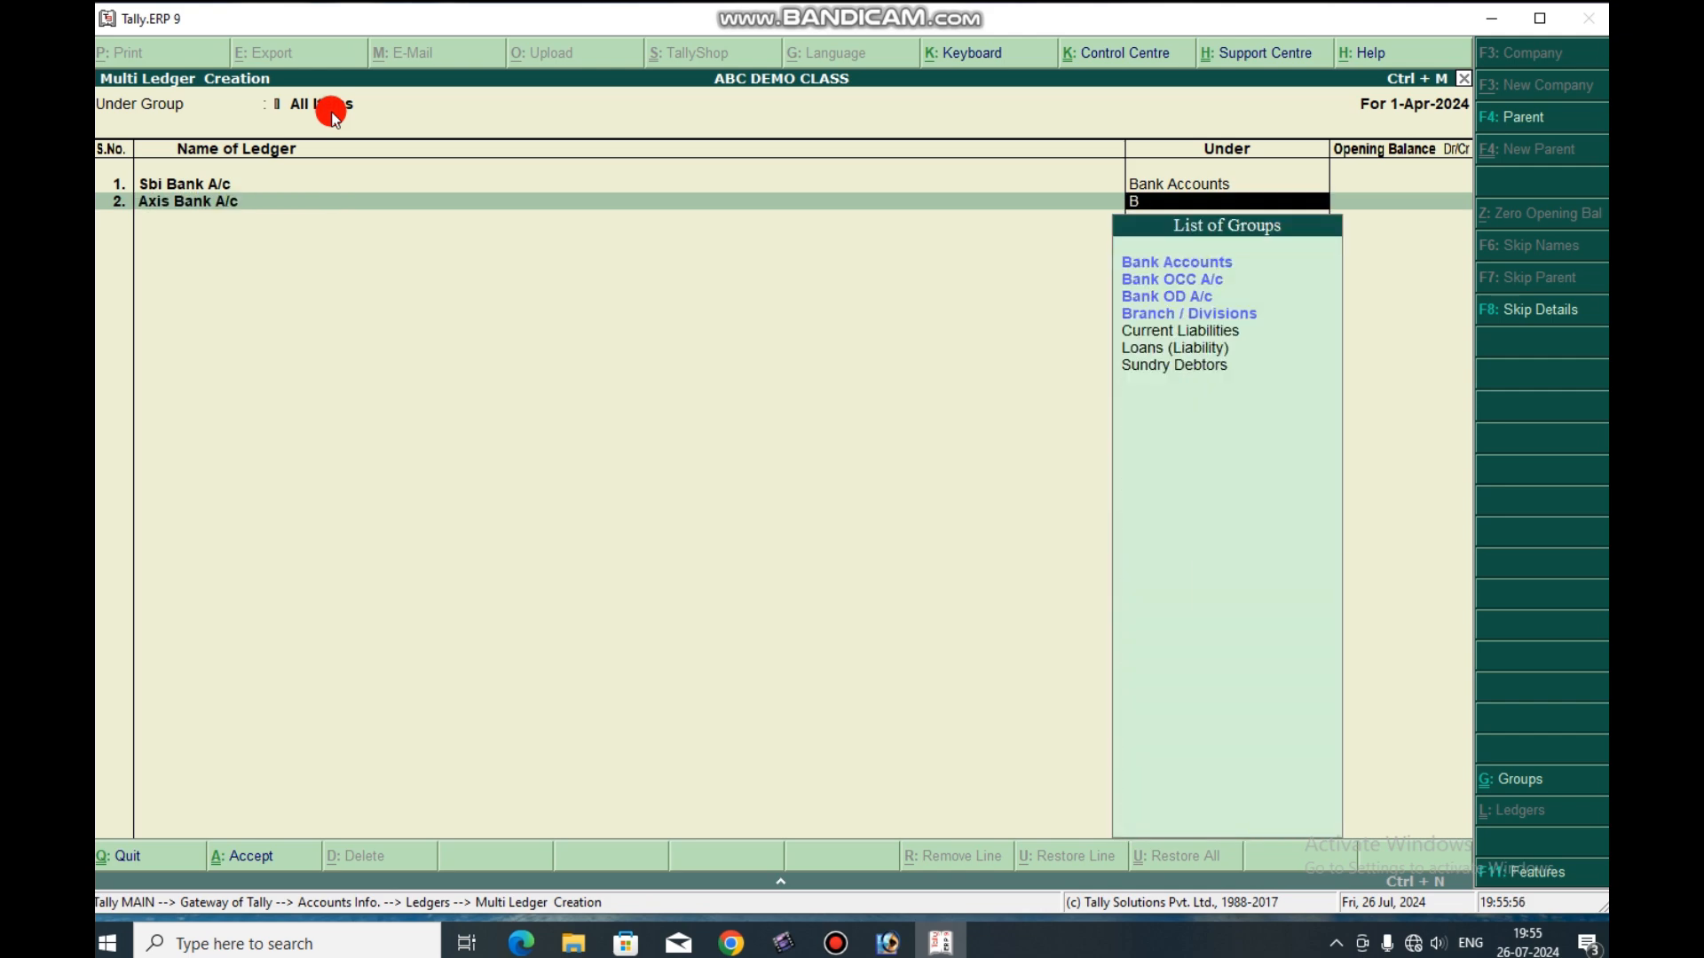
key("Return")
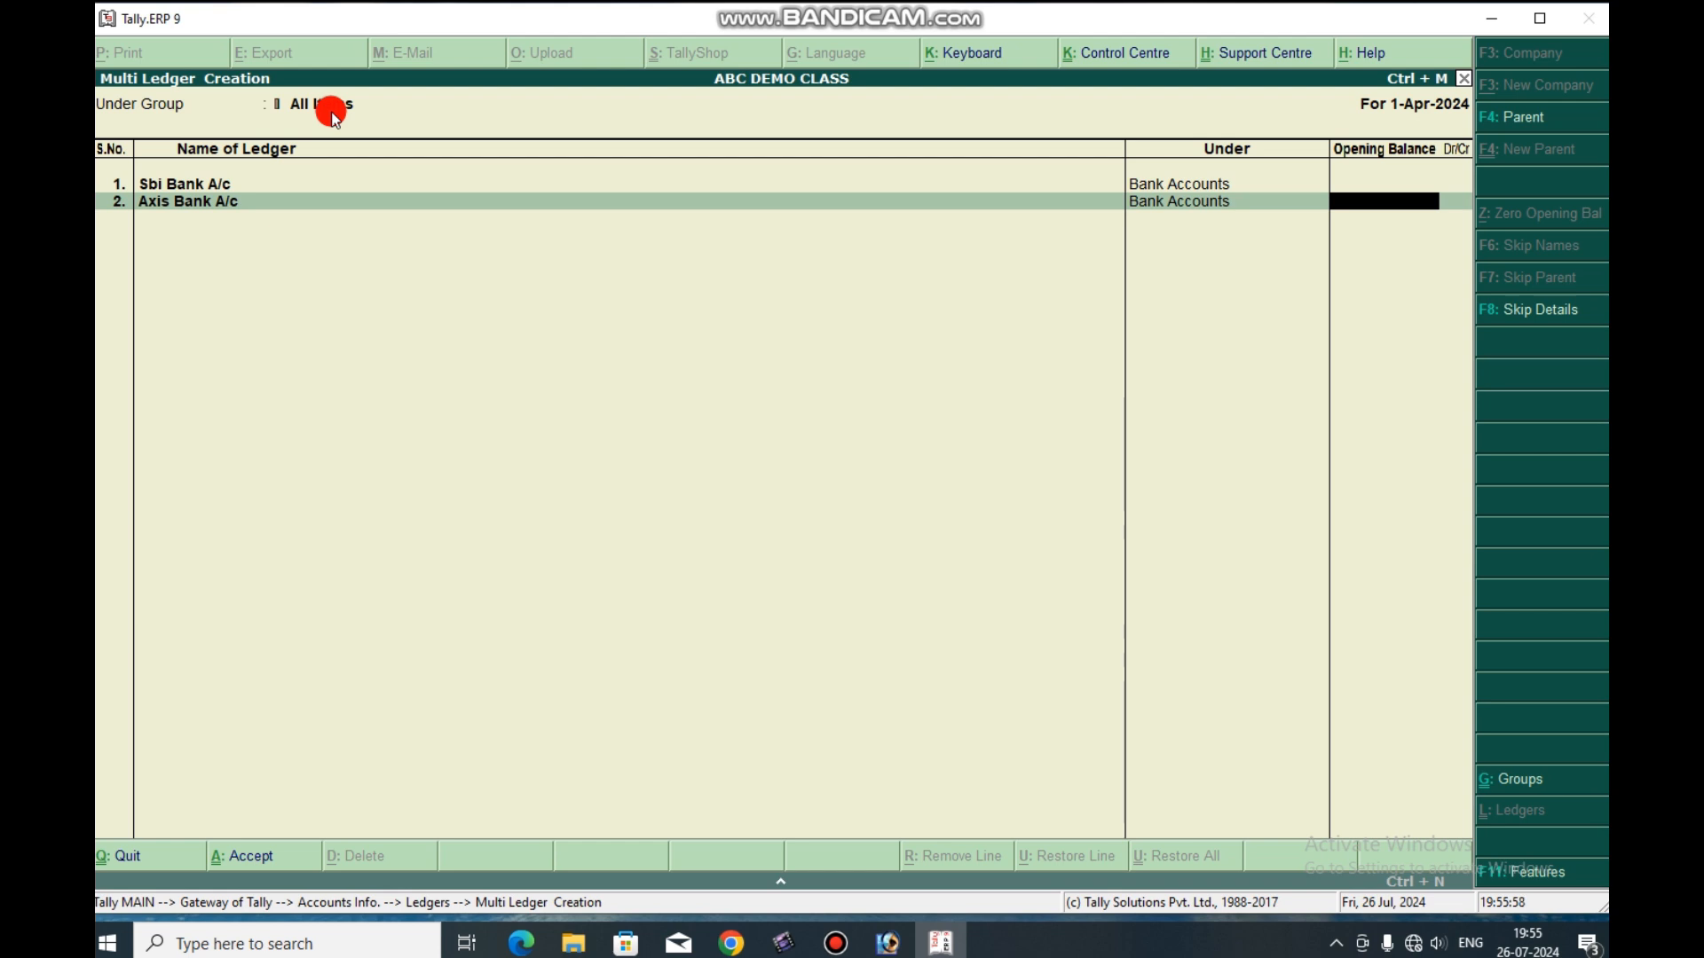
key("Return")
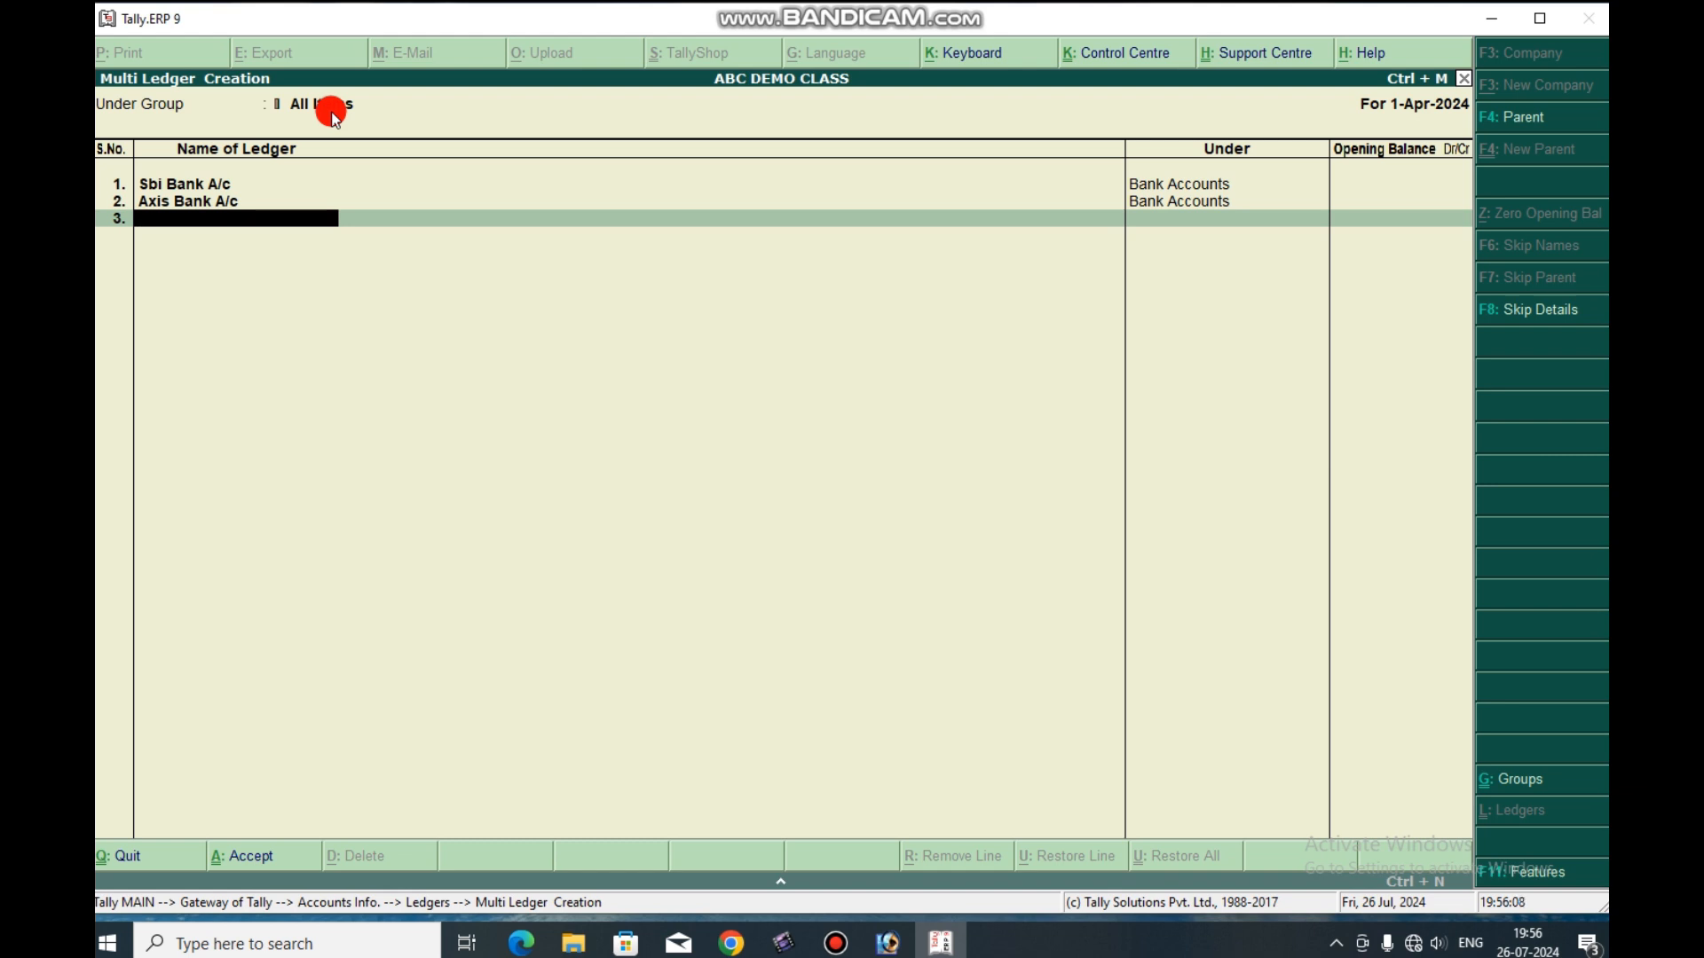
key("Return")
key("Return")
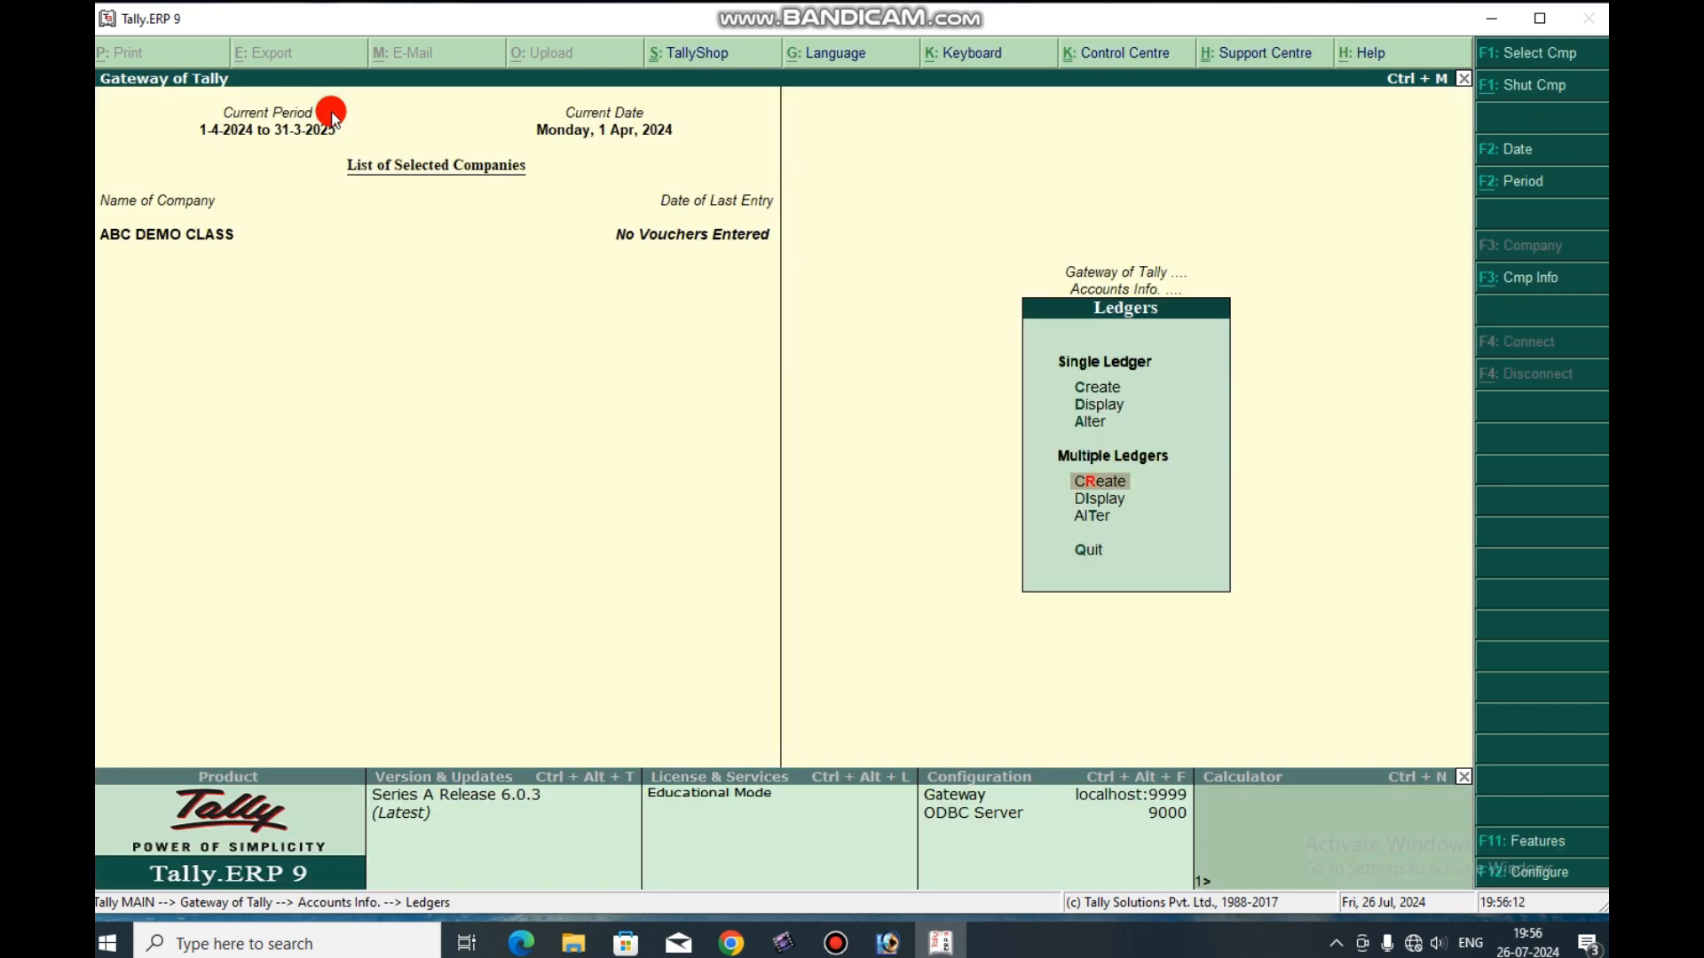
key("Up")
key("Up")
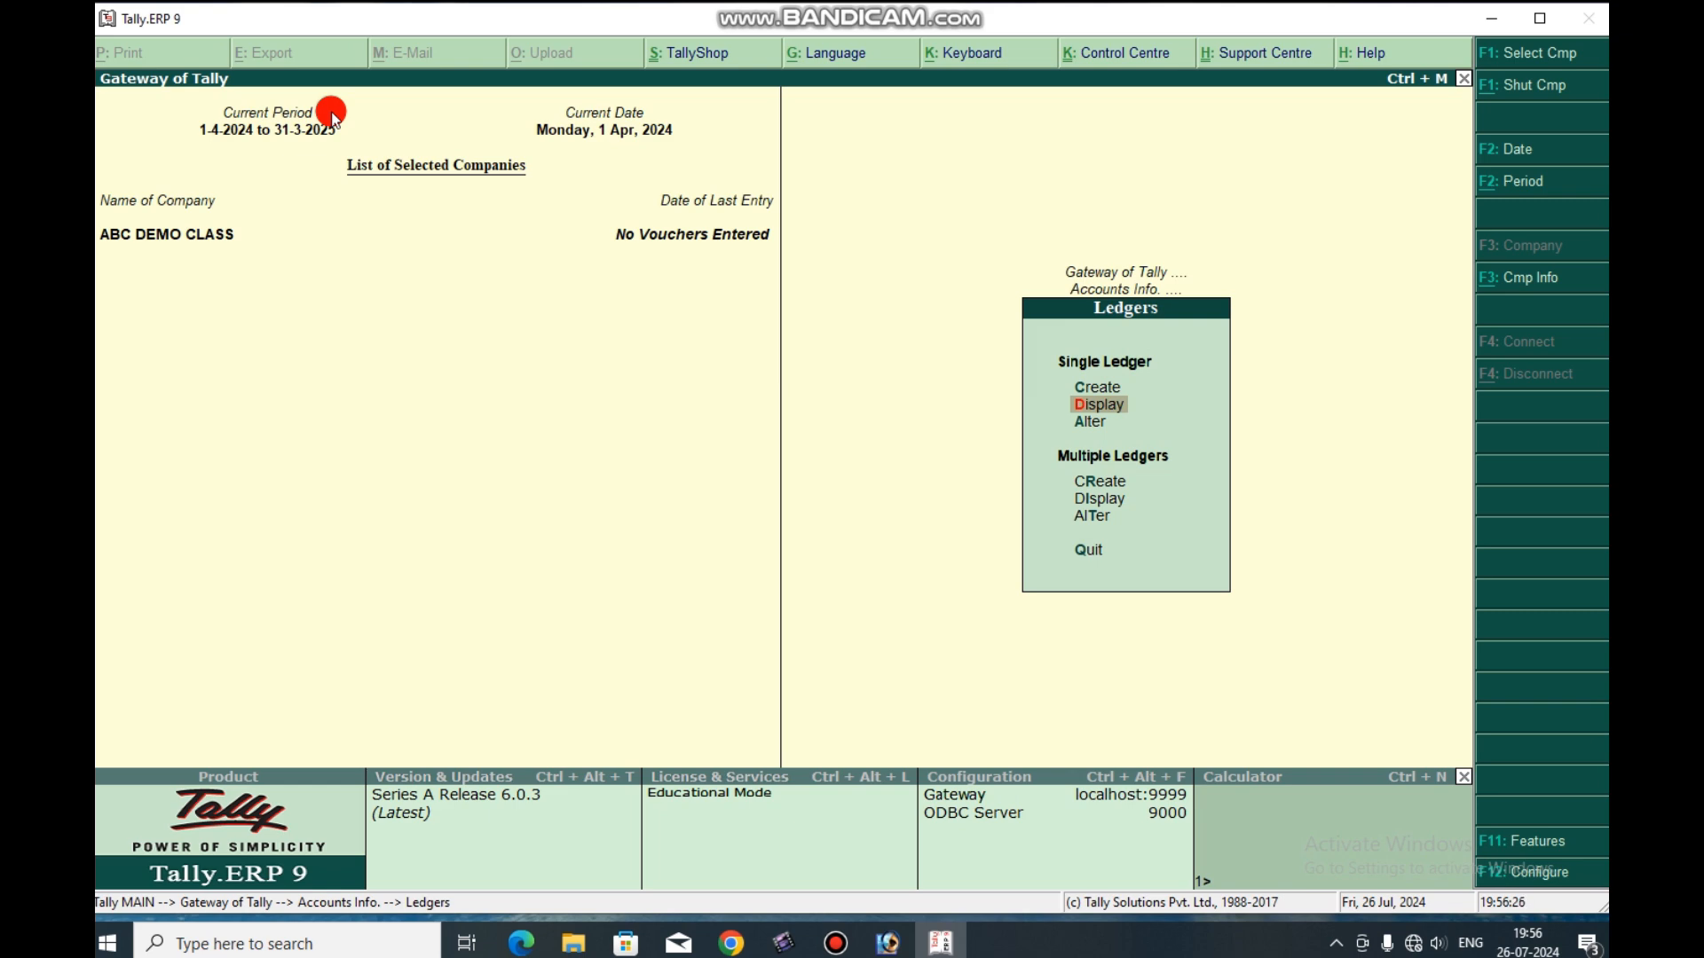
key("Down")
key("Down")
key("Down")
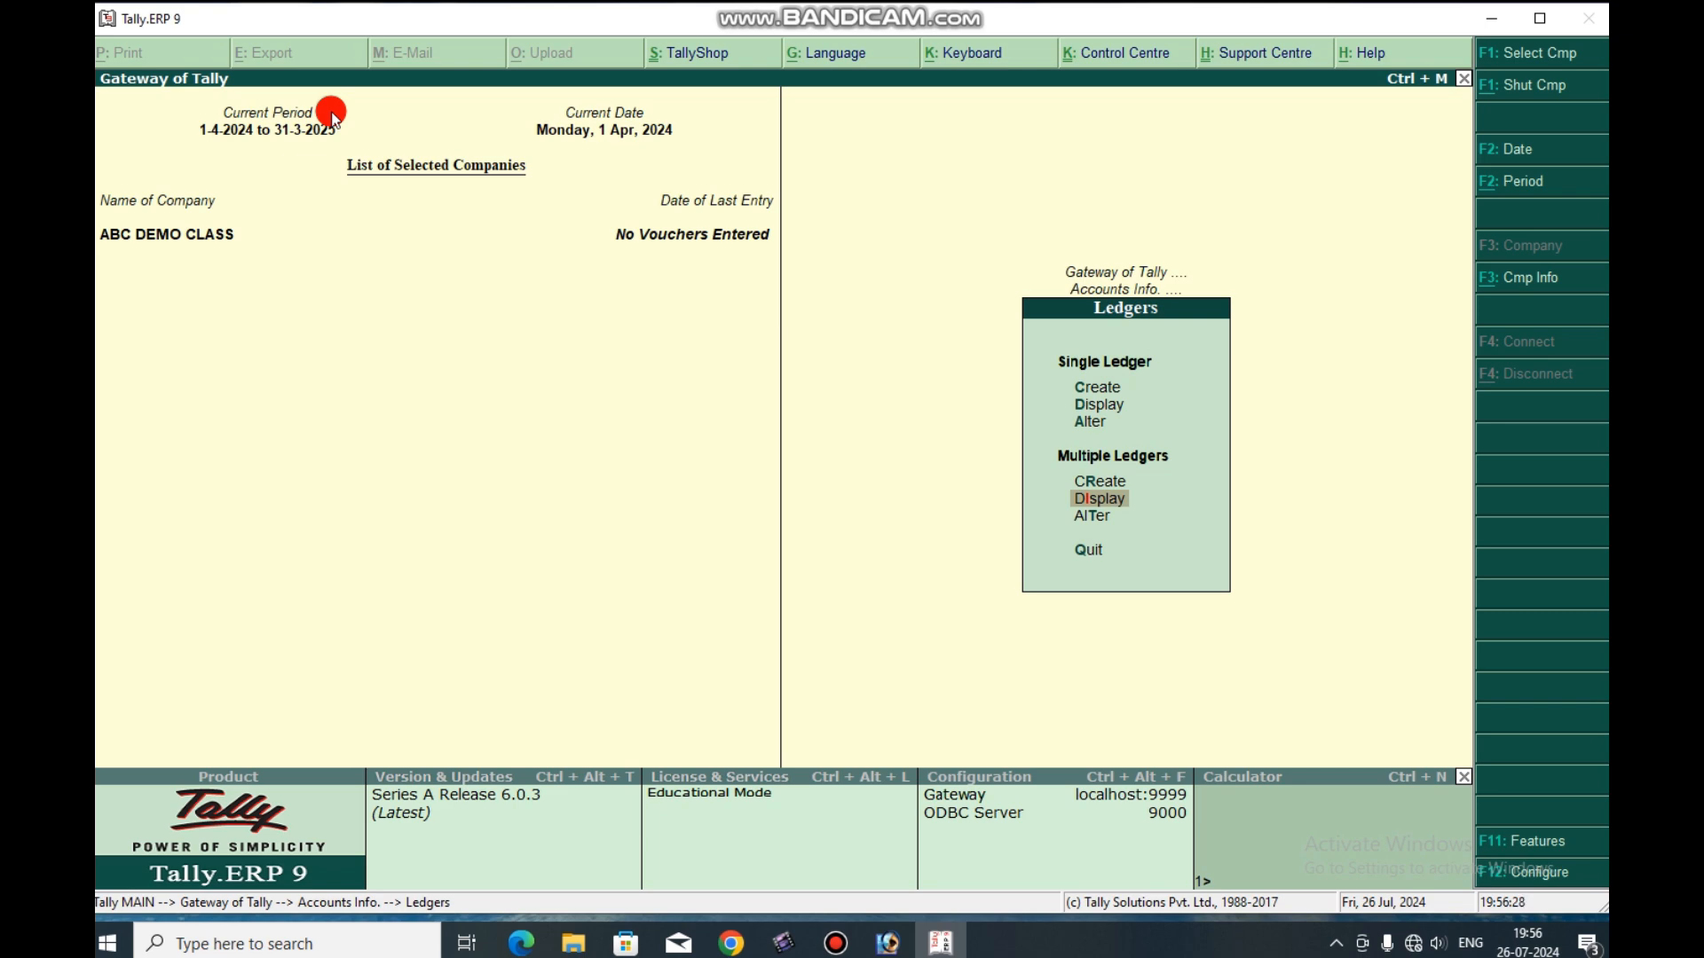
key("Return")
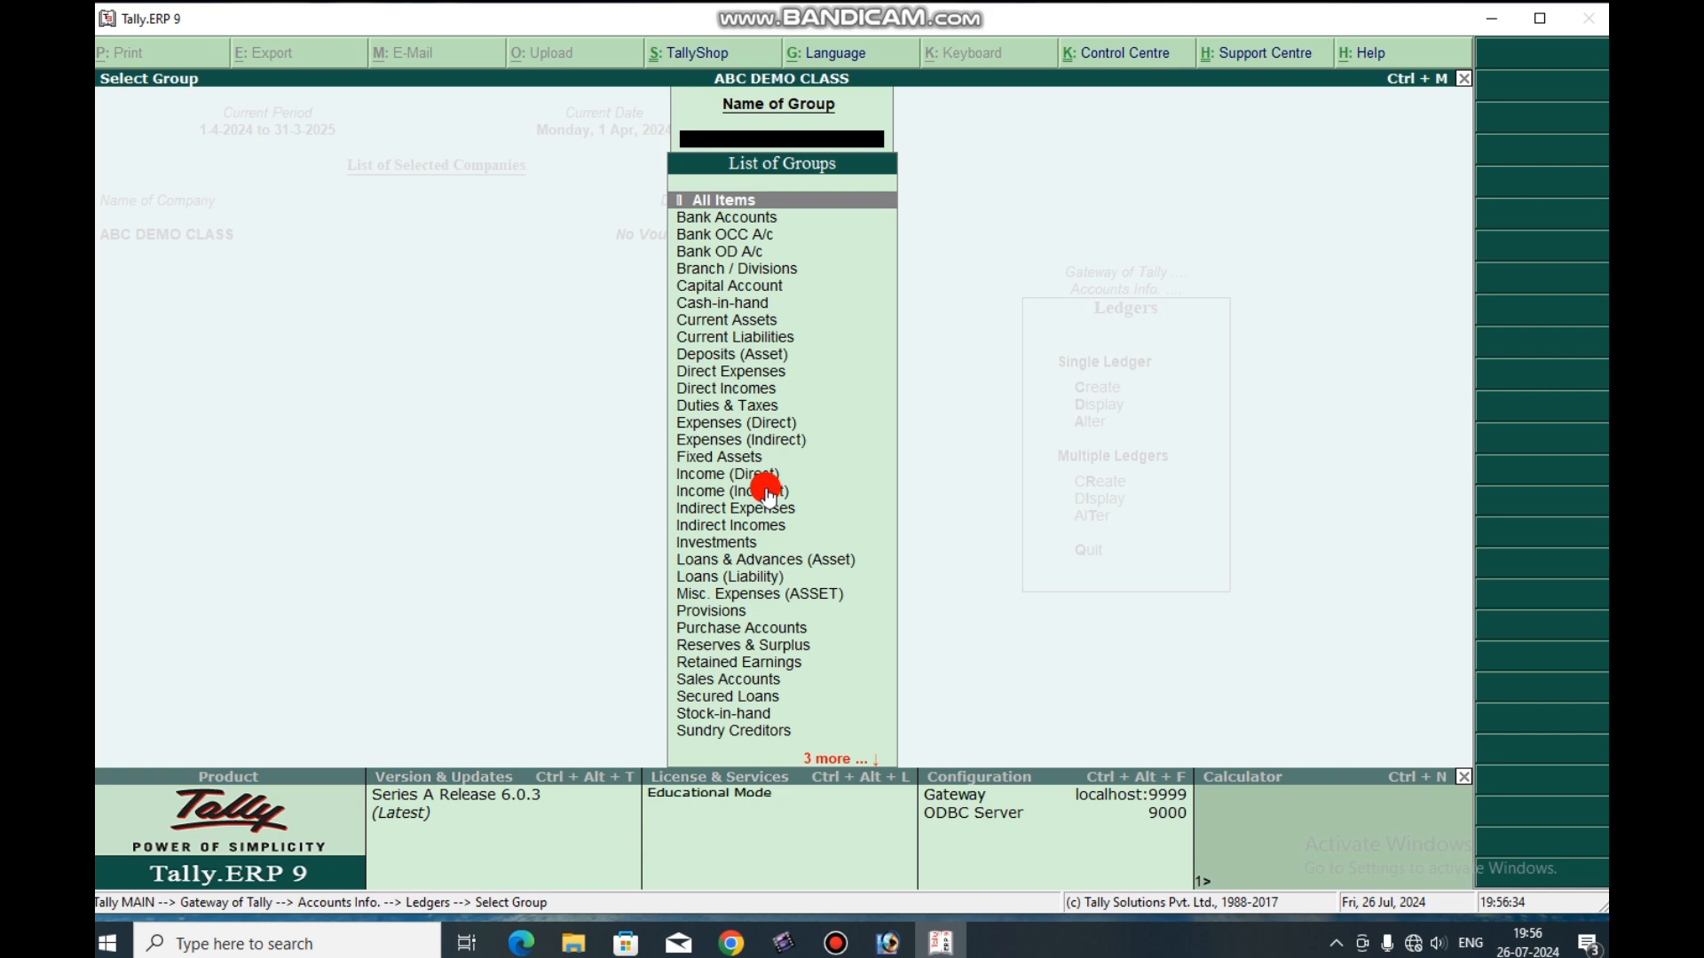
key("Escape")
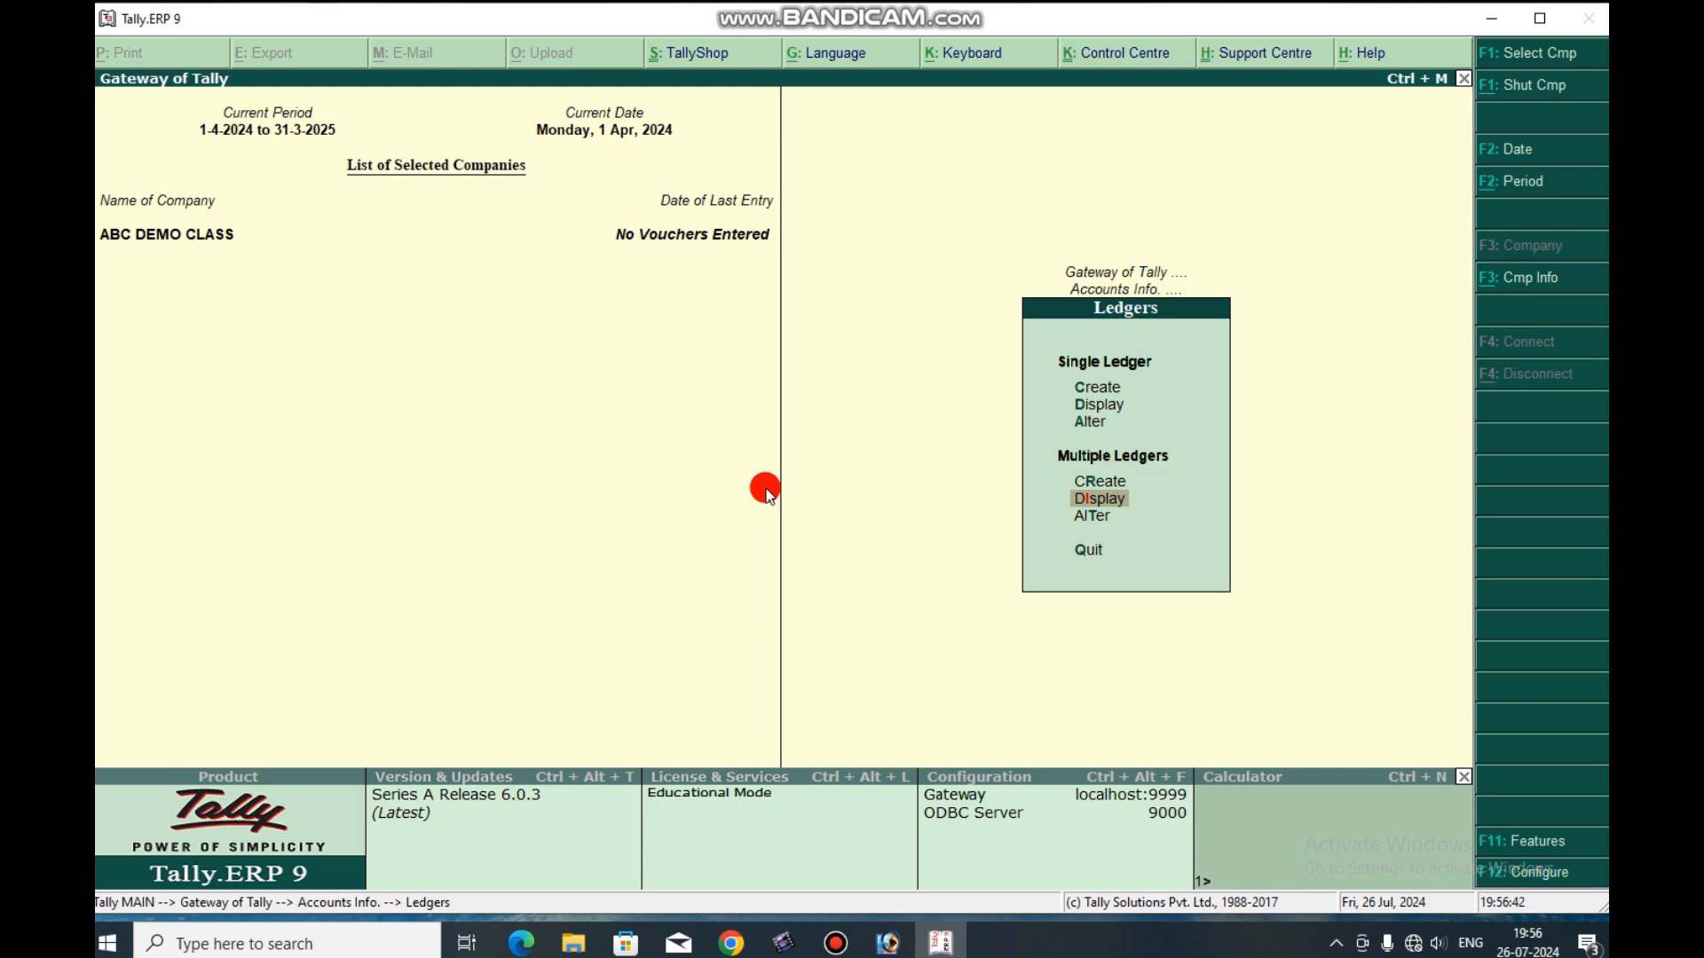
Check the single-ledger display list for the new bank ledgers and return to the Gateway of Tally.
key("Up")
key("Up")
key("Up")
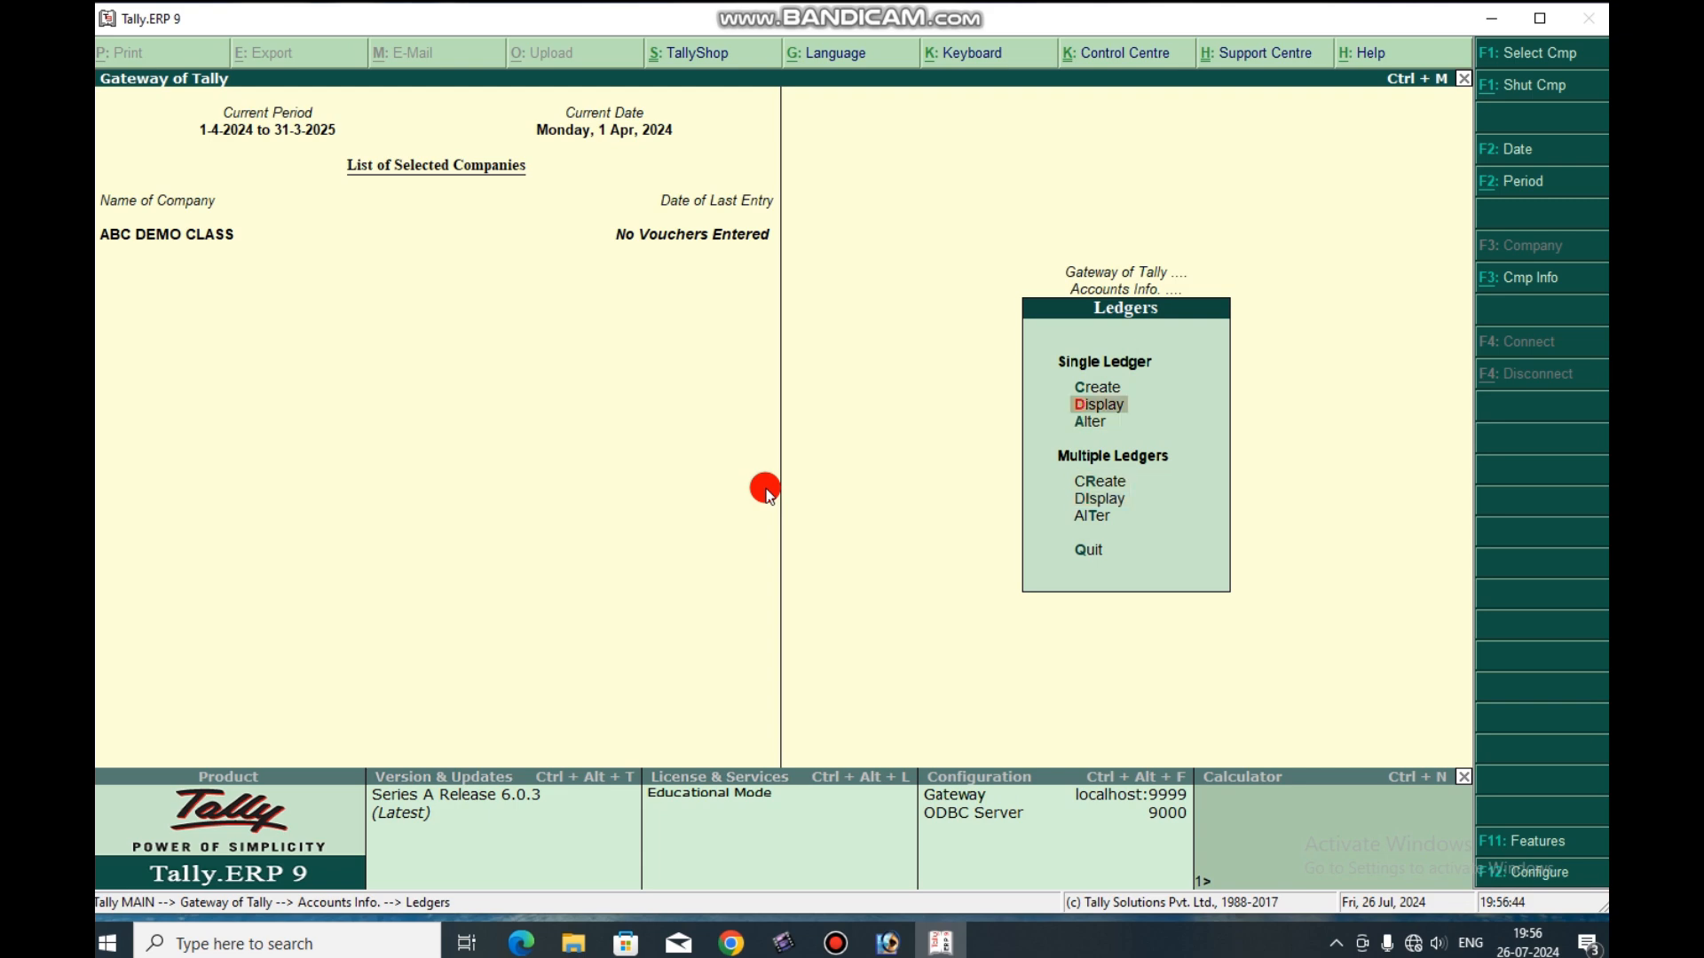
key("Return")
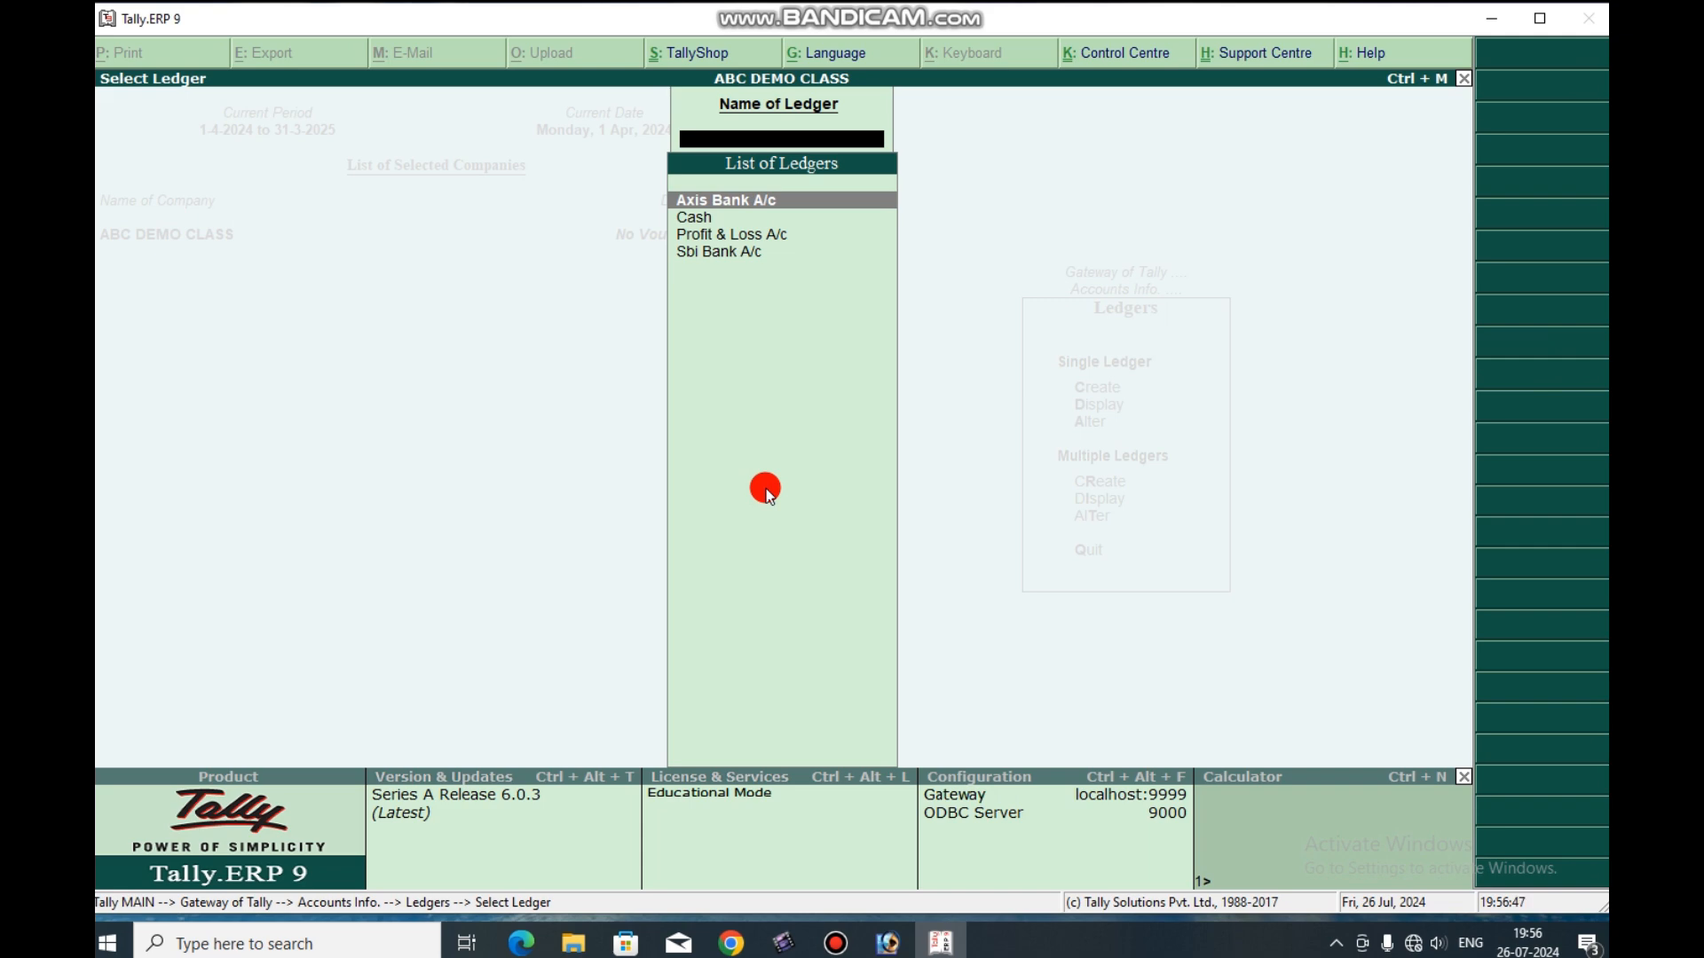
key("Down")
key("Down")
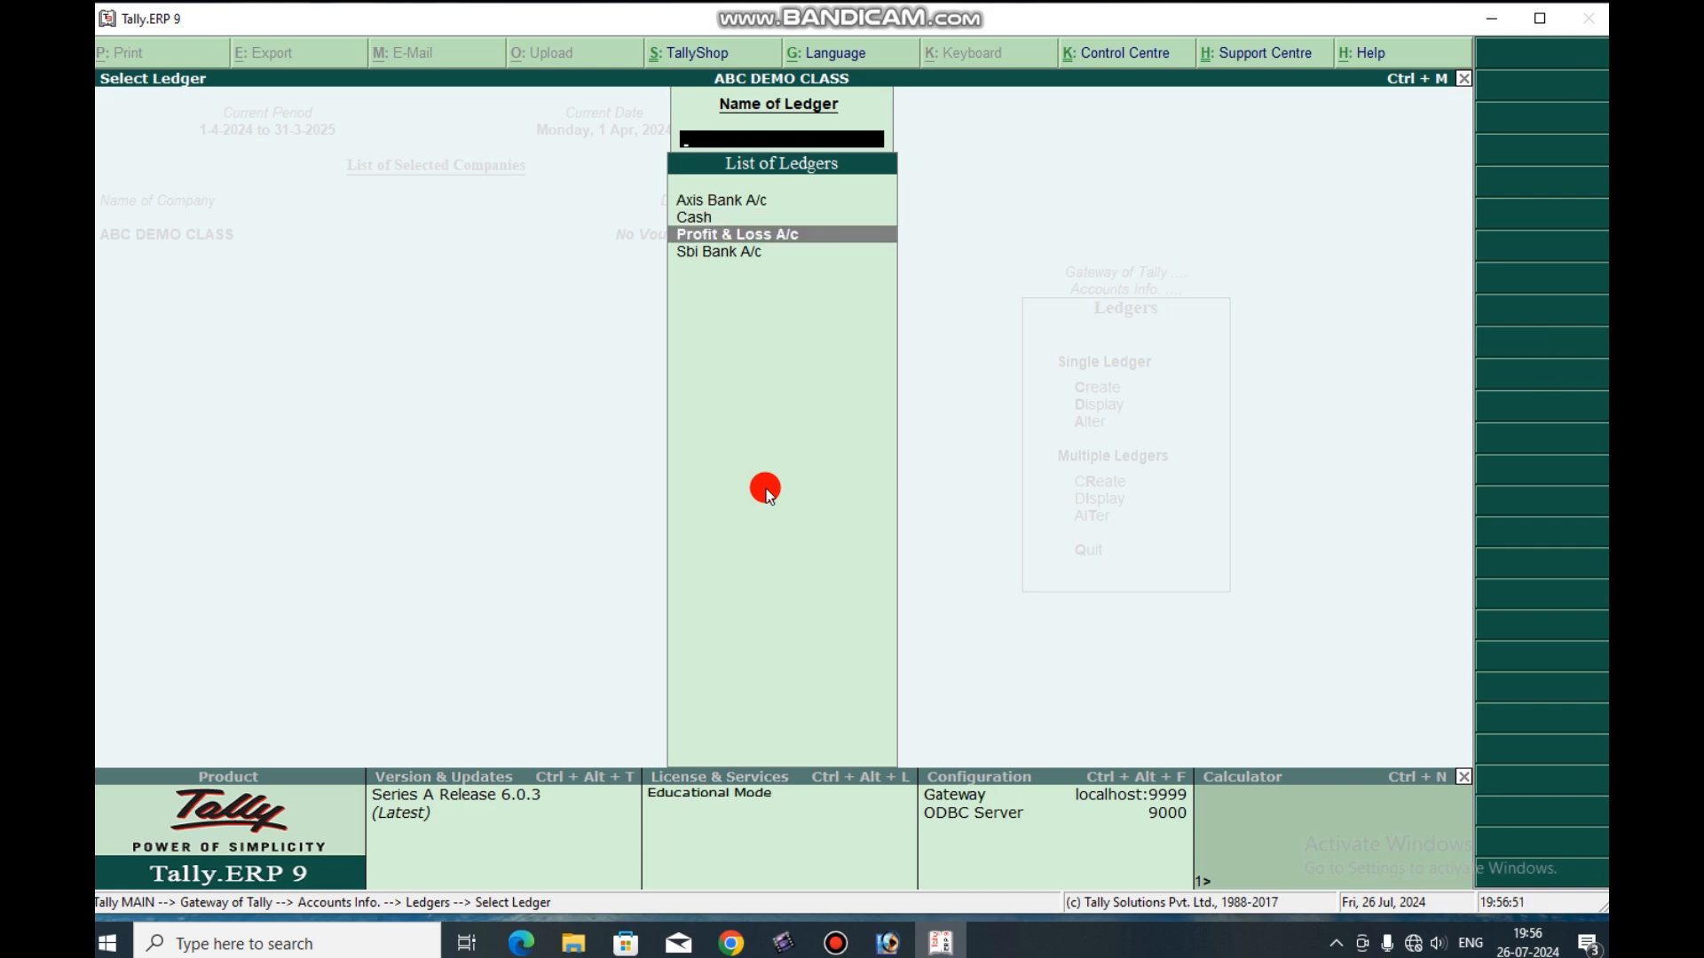
key("Up")
key("Up")
key("Down")
key("Down")
key("Down")
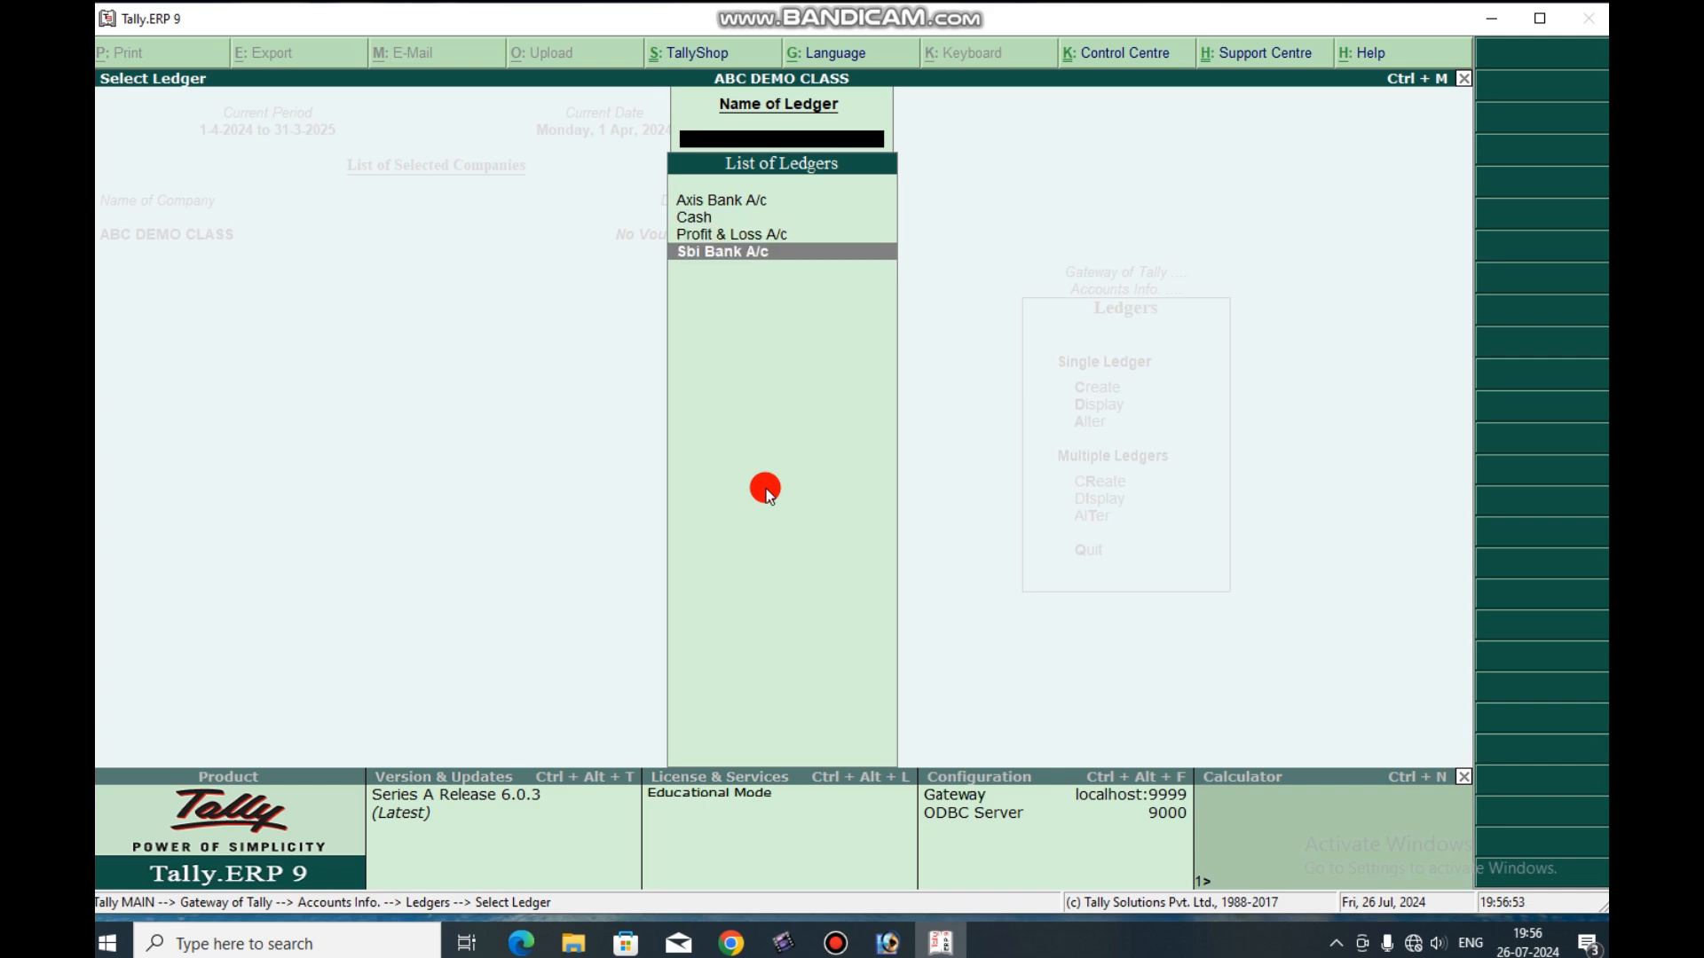
key("Escape")
key("Escape")
key("Escape")
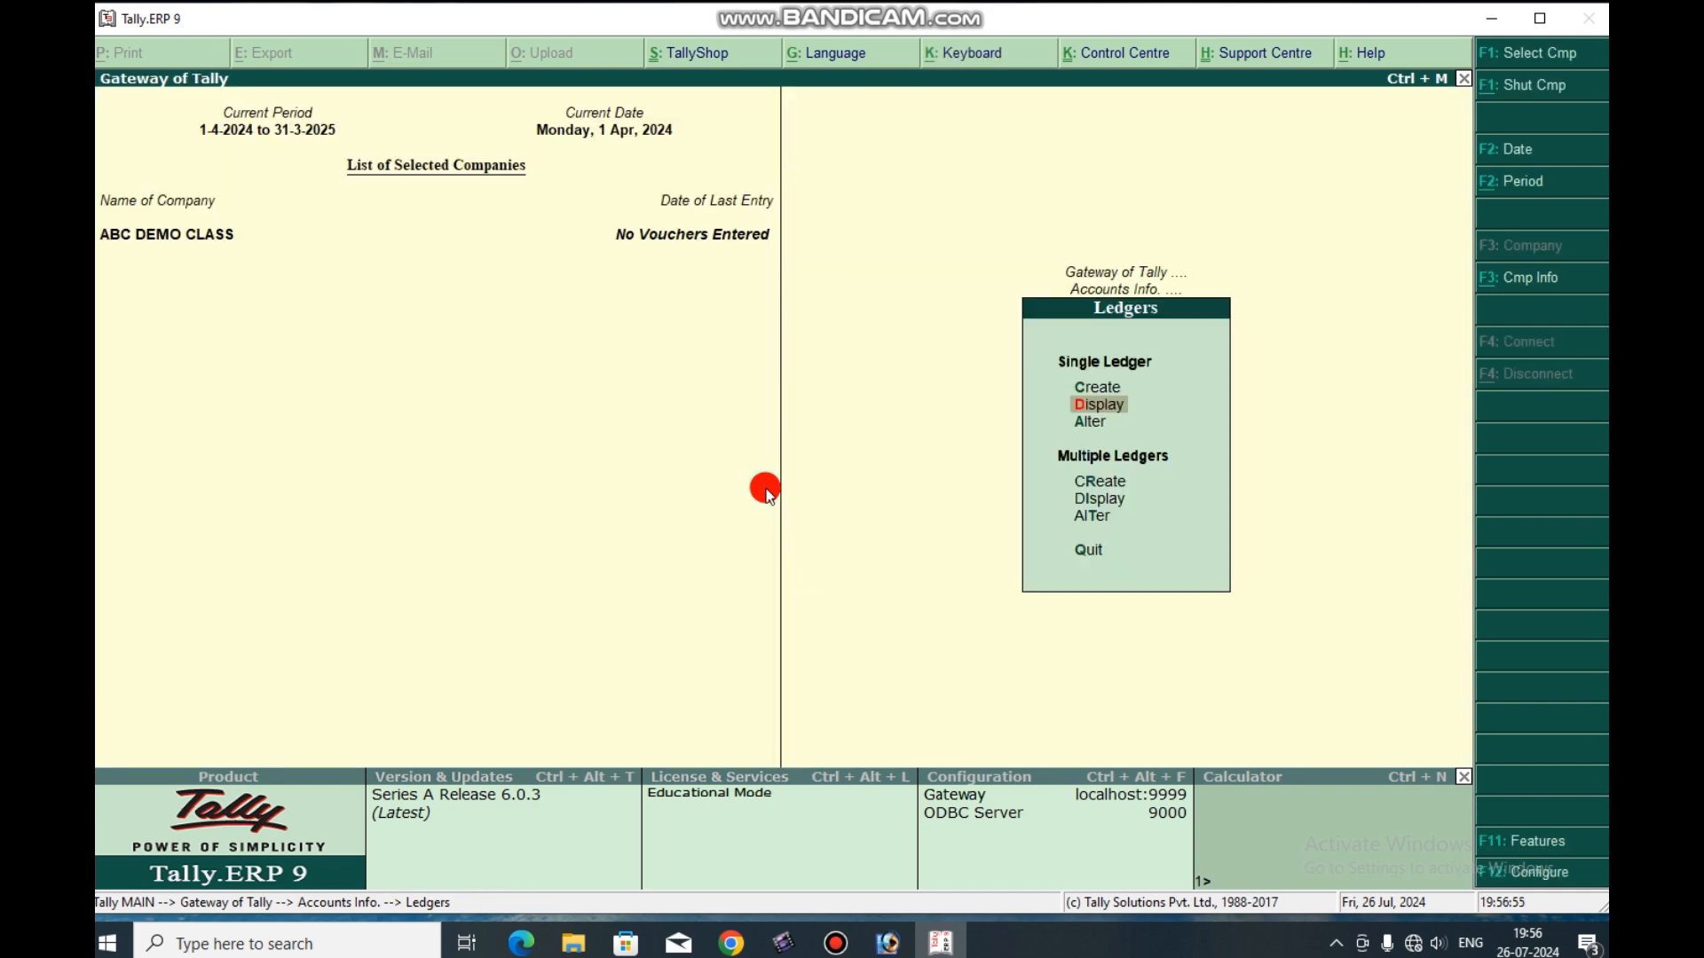
Open accounting voucher creation and switch the voucher type to Contra.
key("Down")
key("Down")
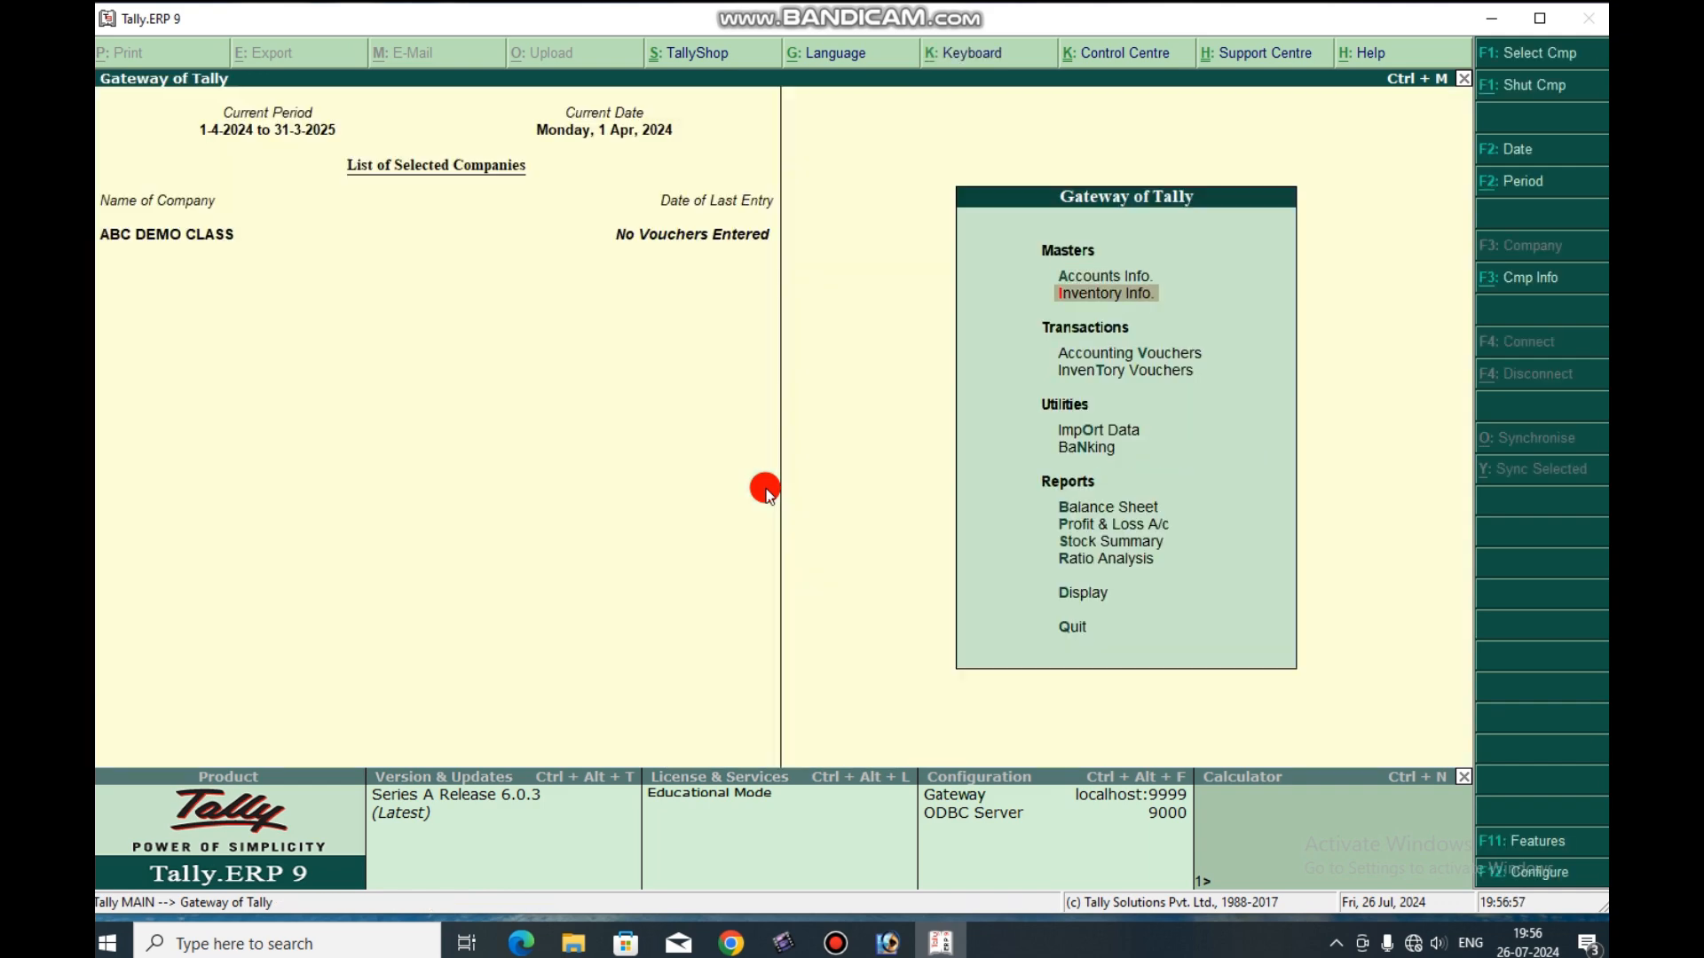
key("Return")
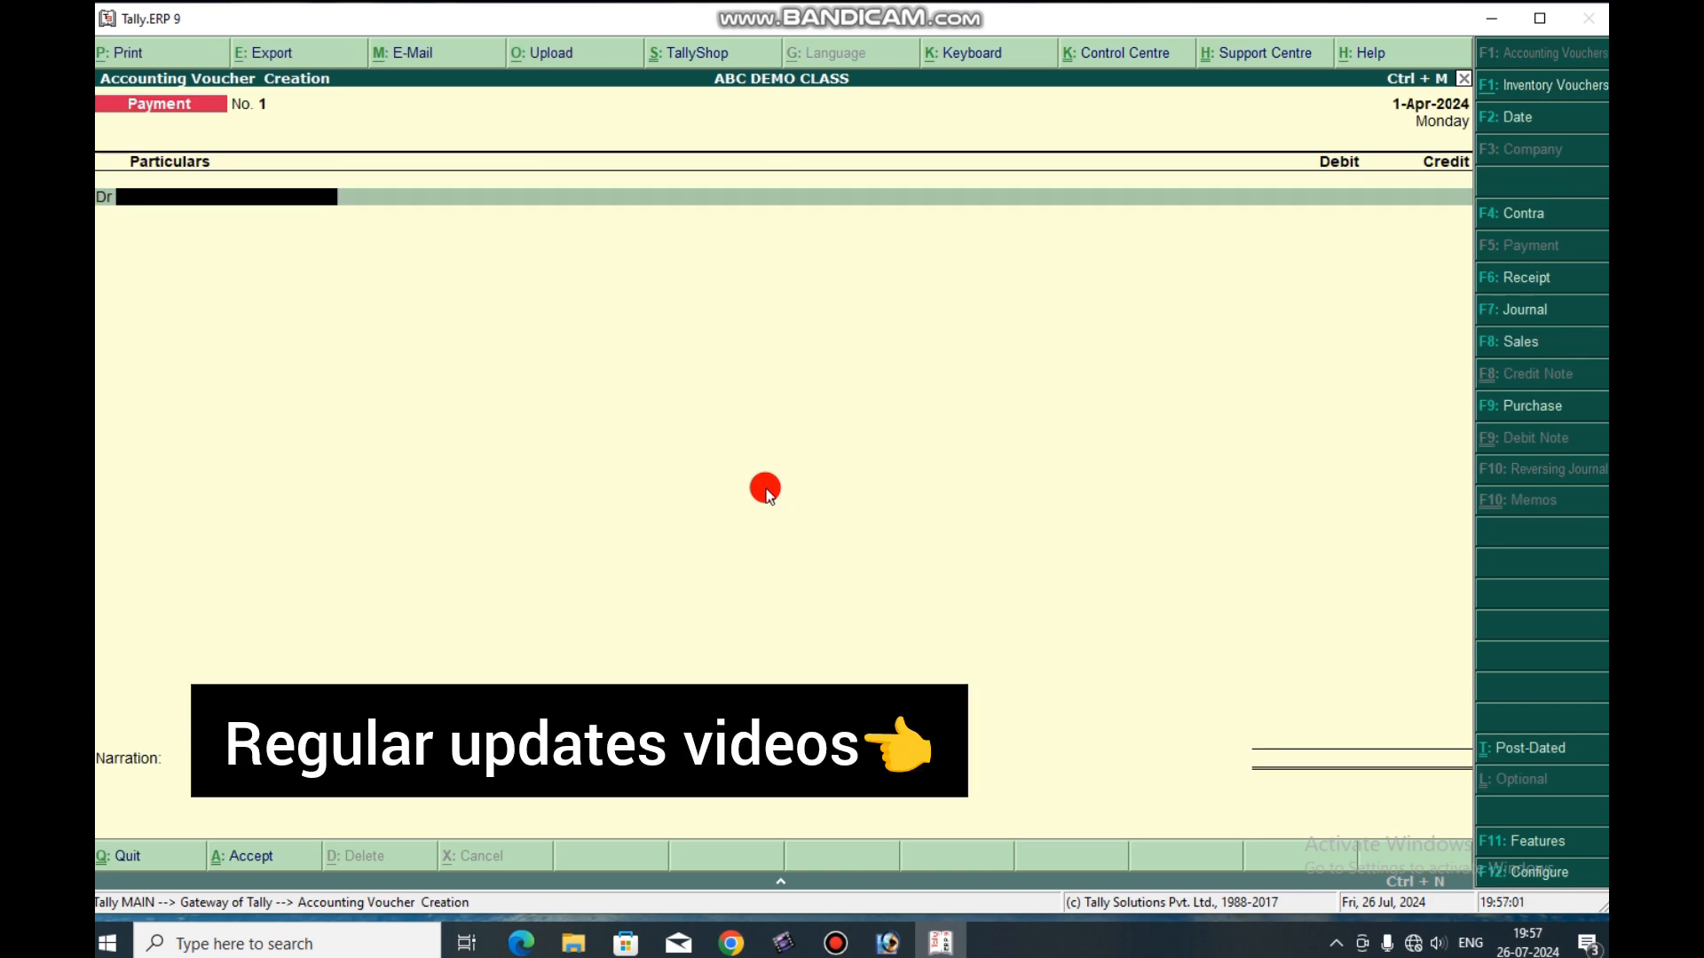
key("F4")
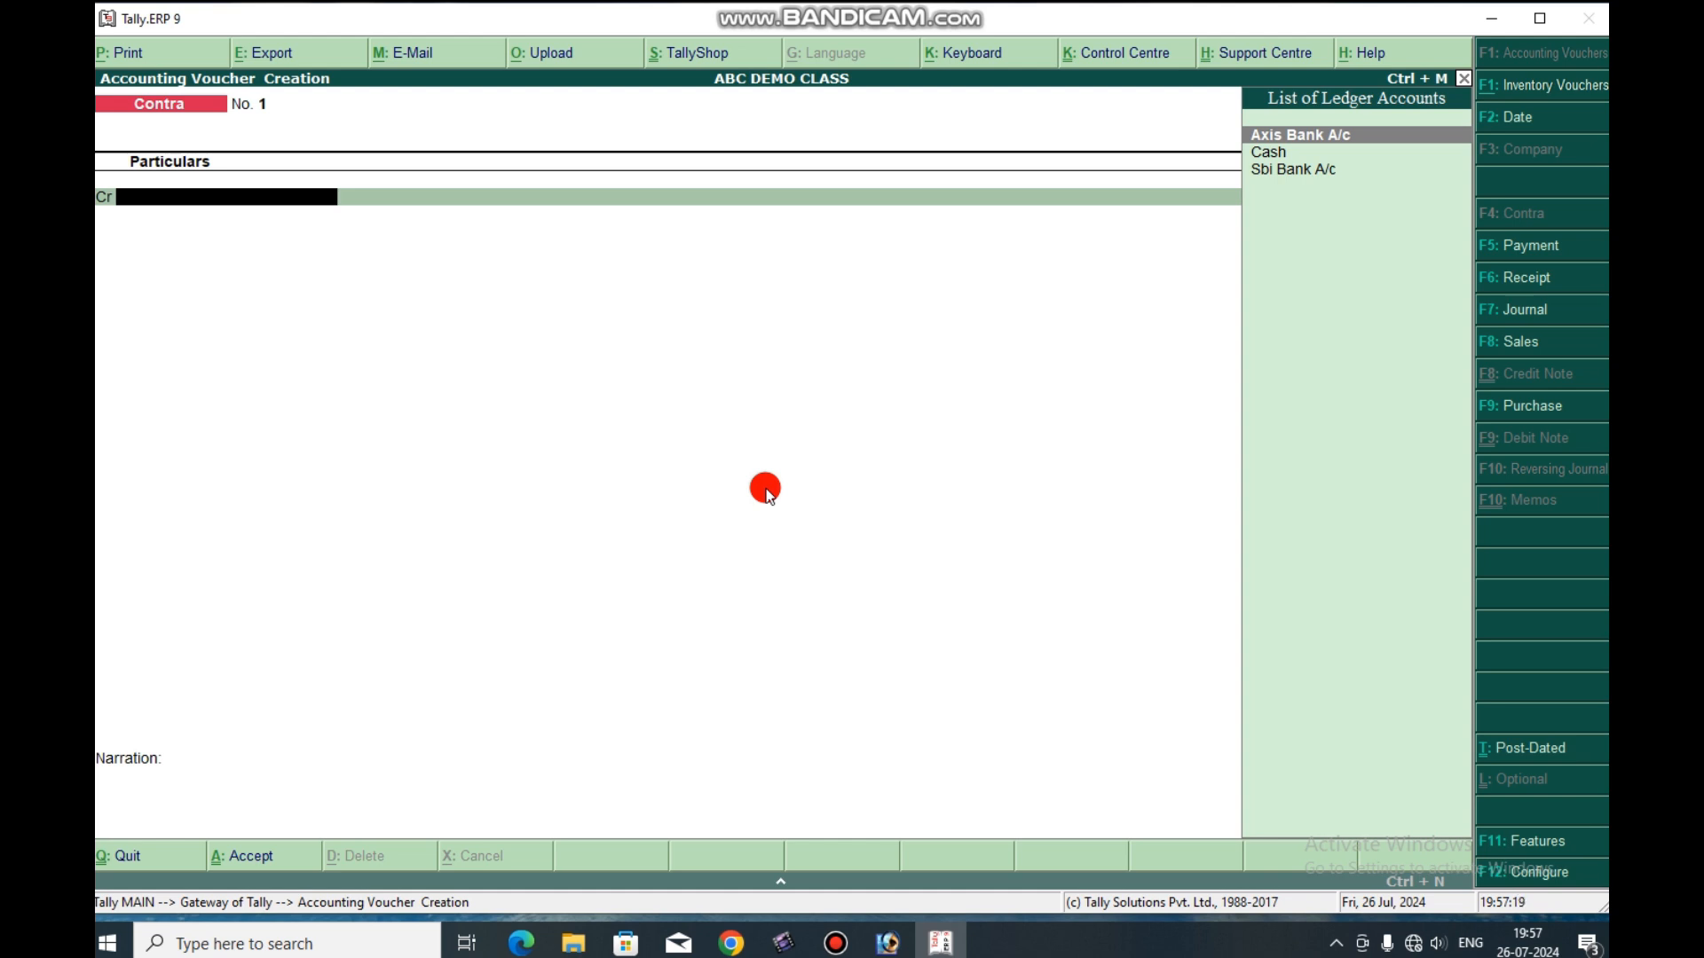
key("Down")
key("Down")
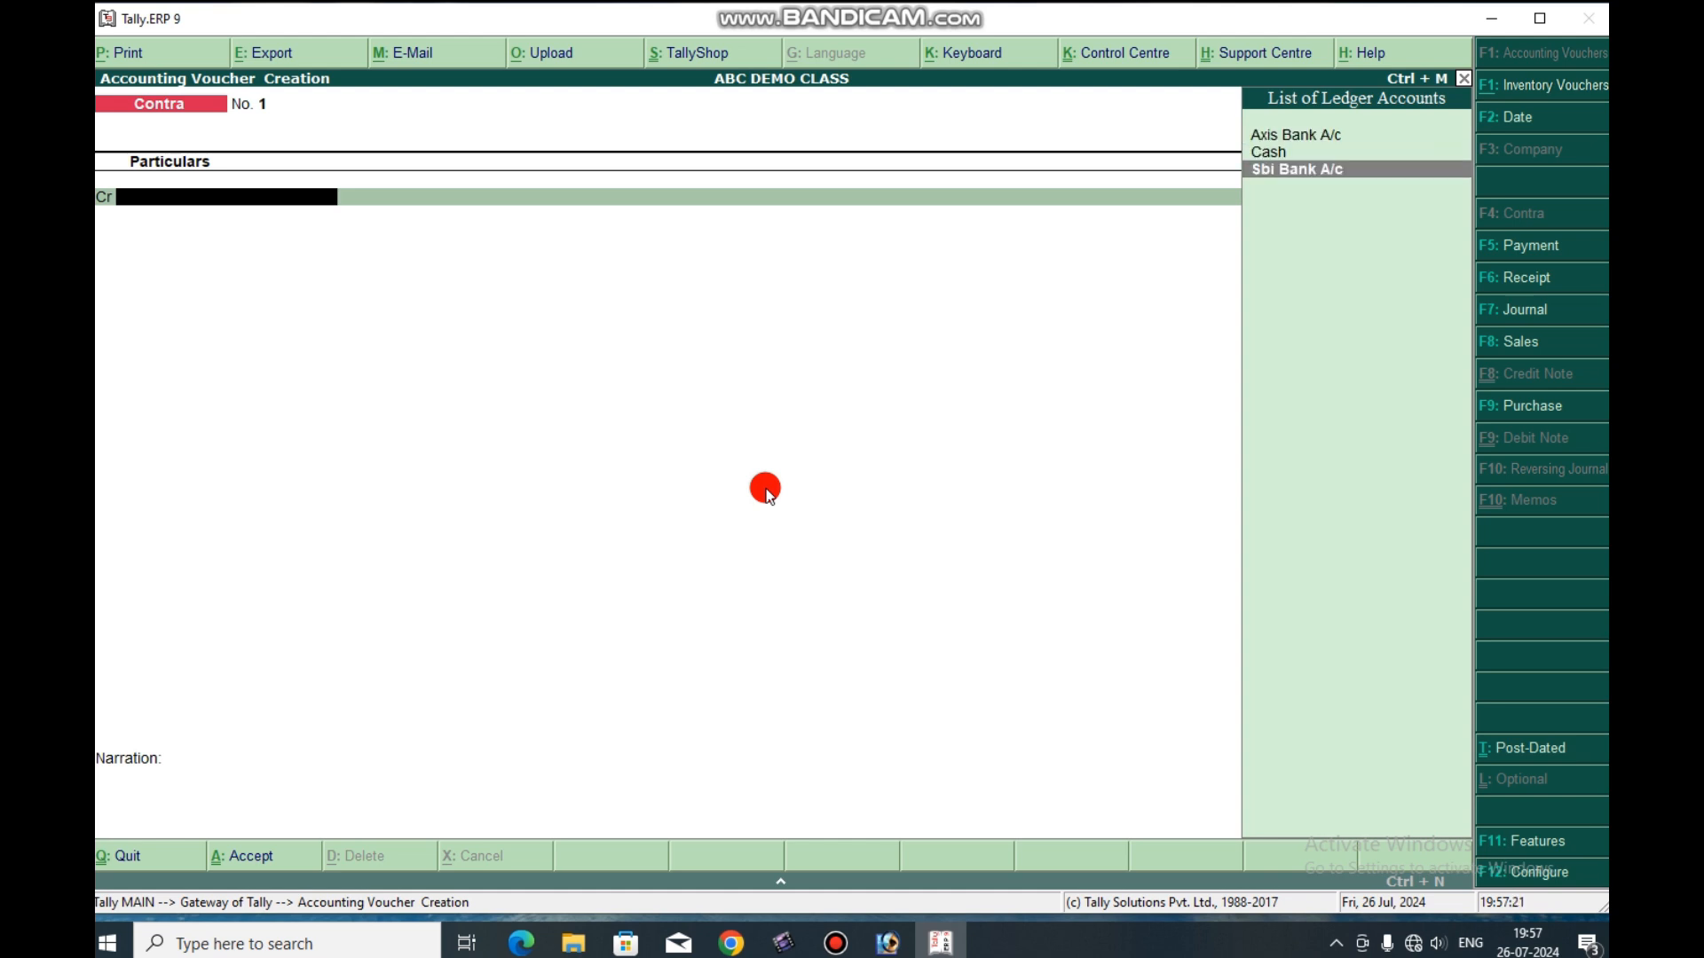
key("Return")
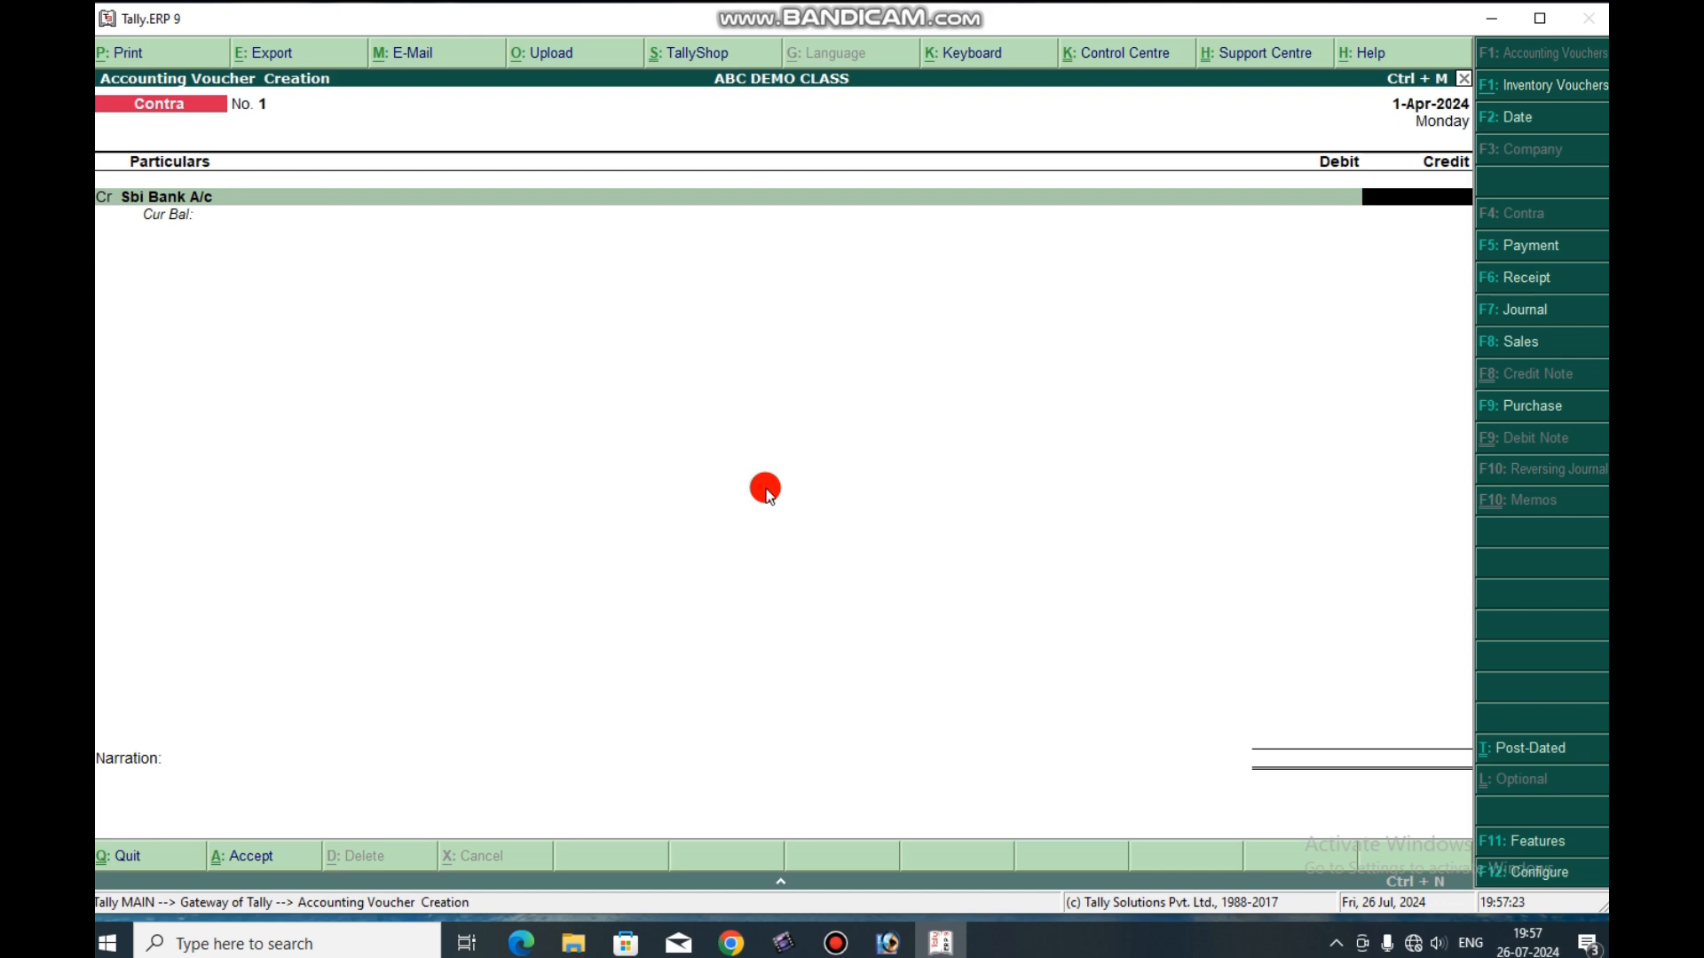
key("BackSpace")
Credit the Cash ledger with 50,000 in the first contra voucher, continuing past the negative cash warning.
key("Up")
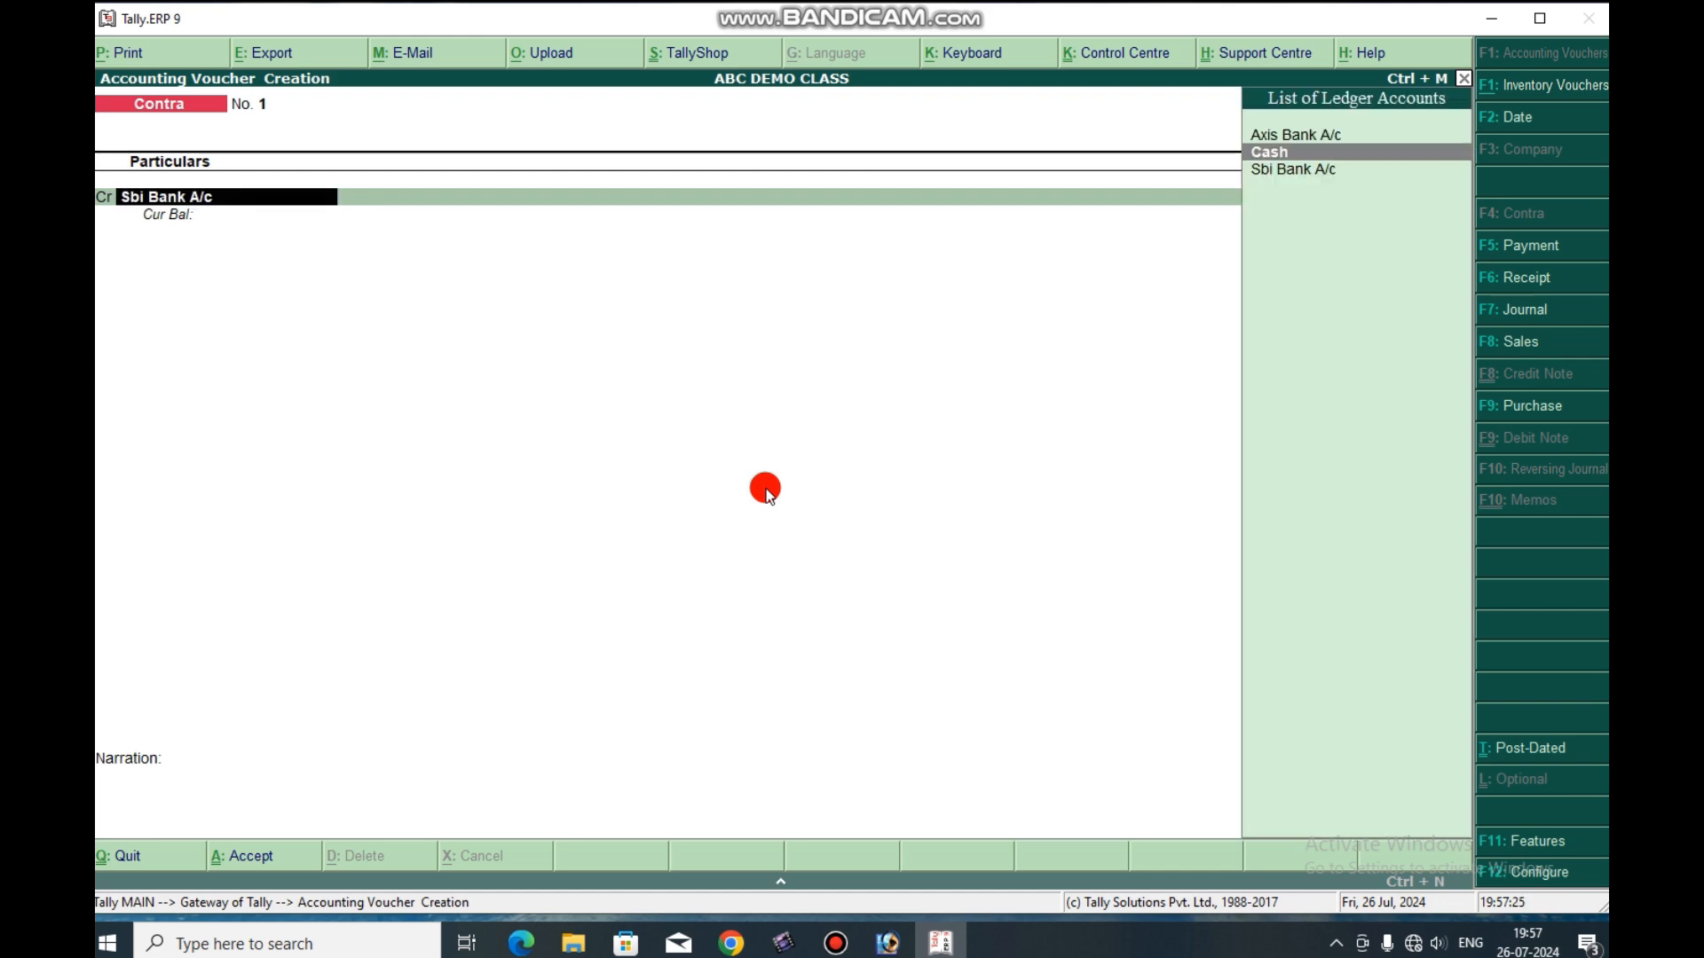
key("Return")
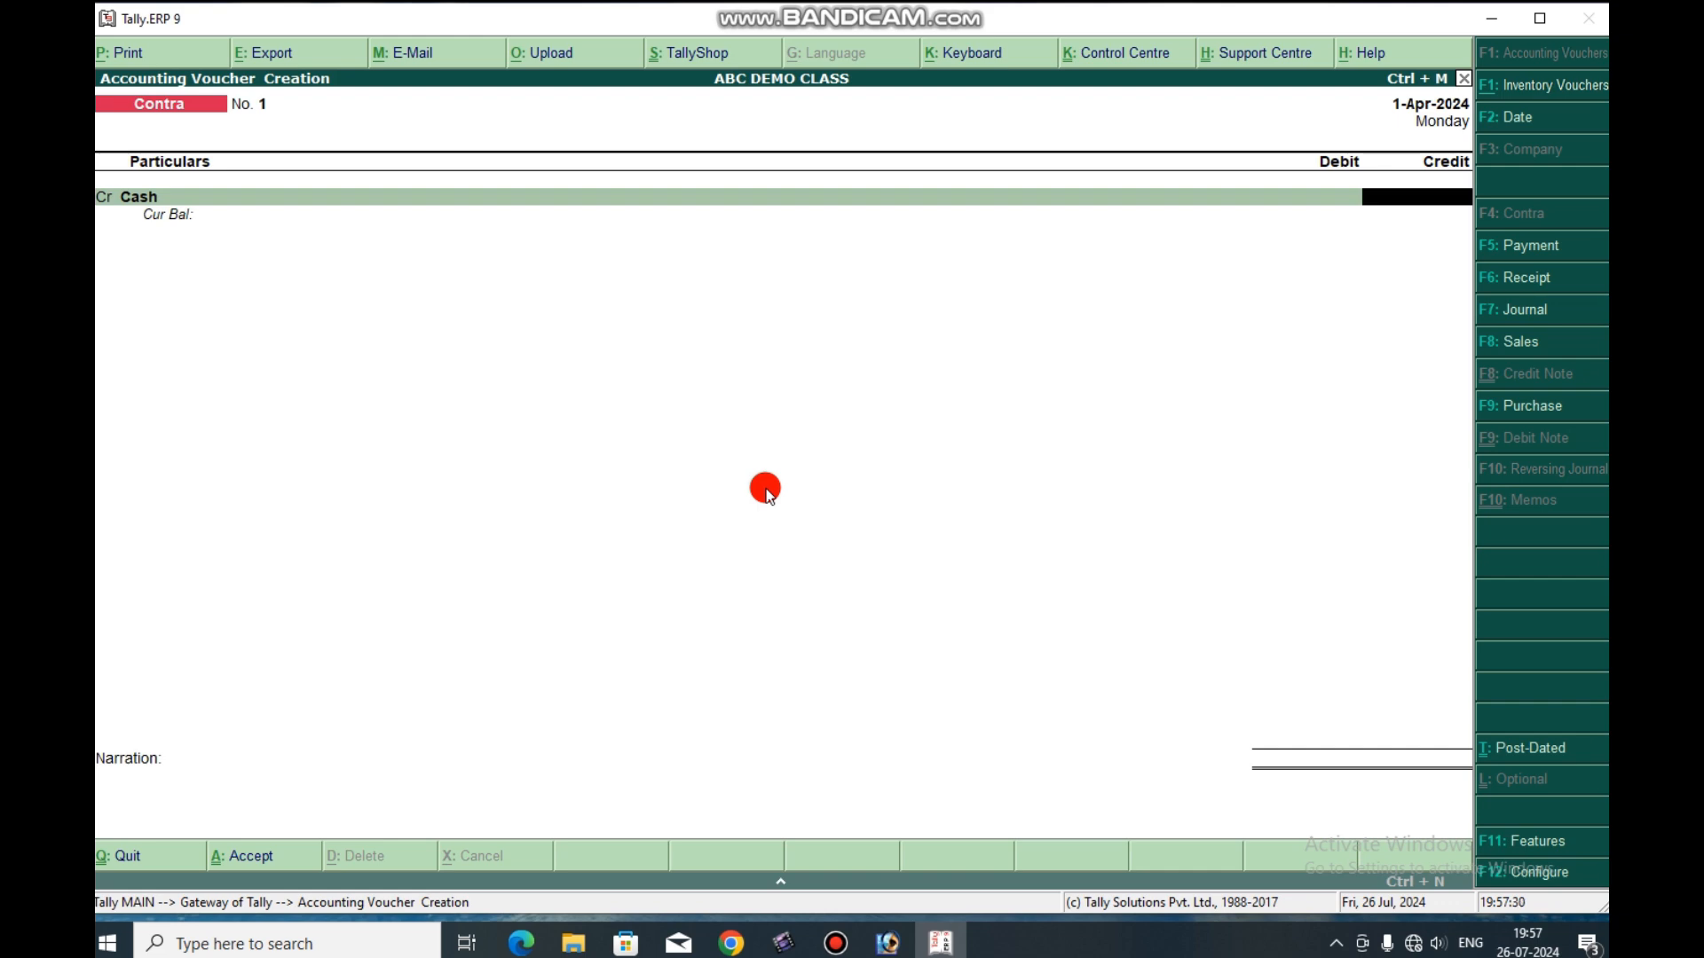
type("50000")
key("Return")
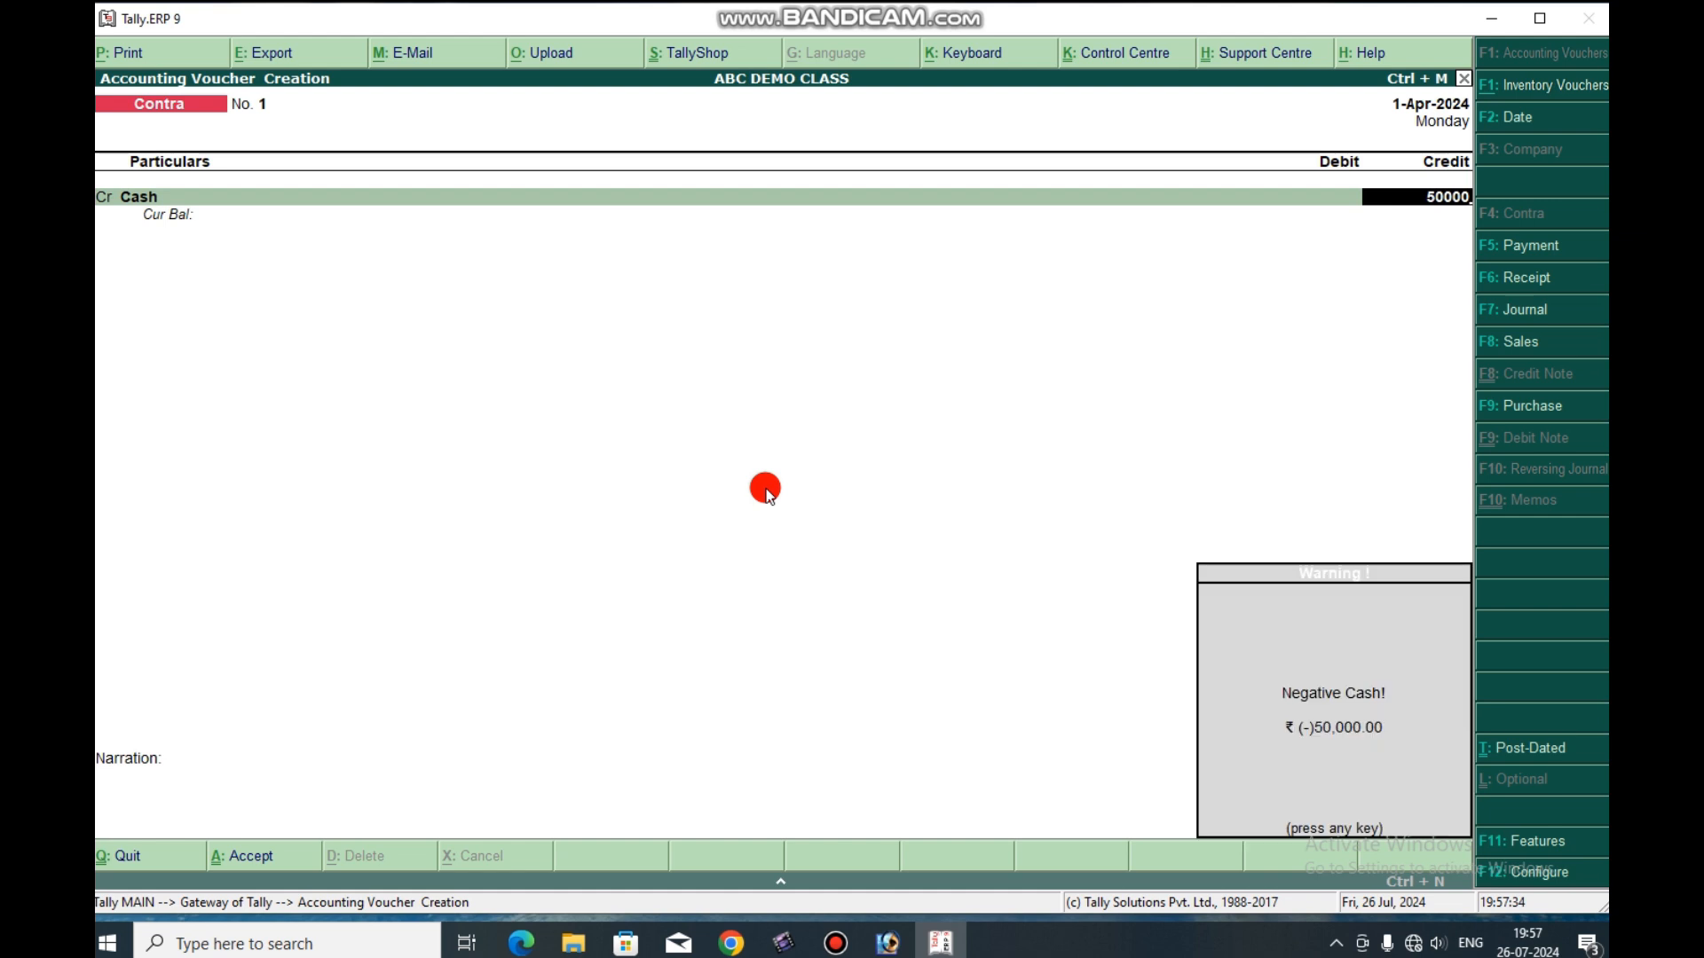
key("Return")
Debit Sbi Bank A/c with 50,000 and keep Cash as the transaction type of its bank allocation.
key("Return")
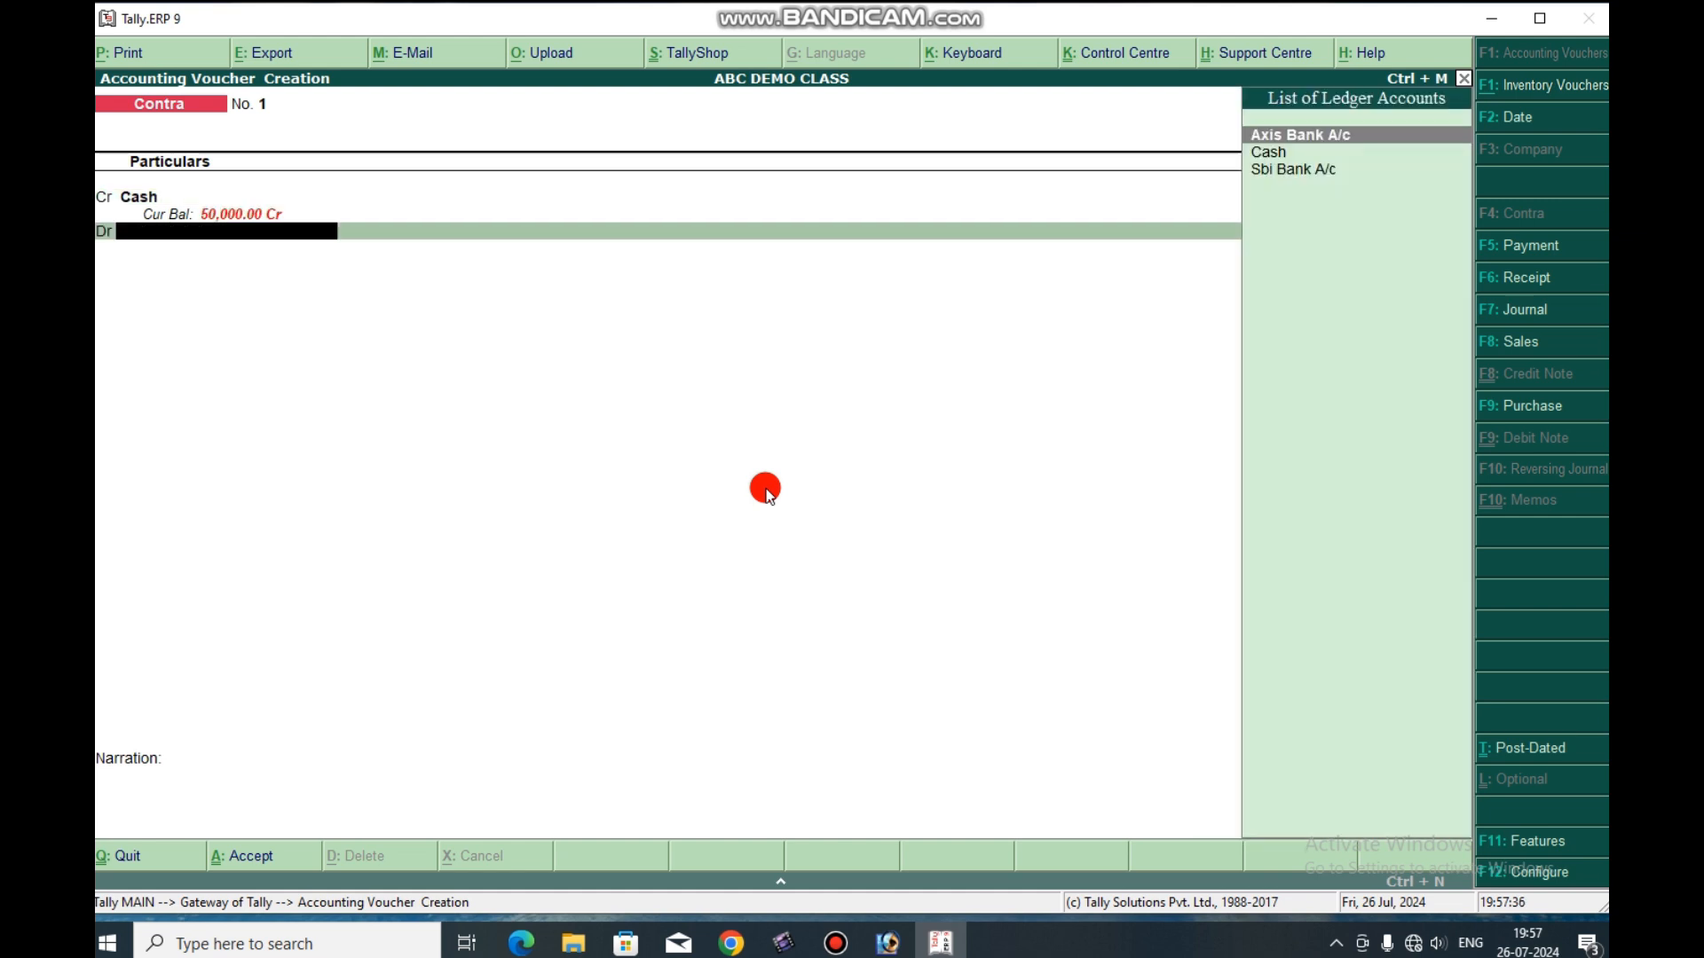
key("Down")
key("Down")
key("Return")
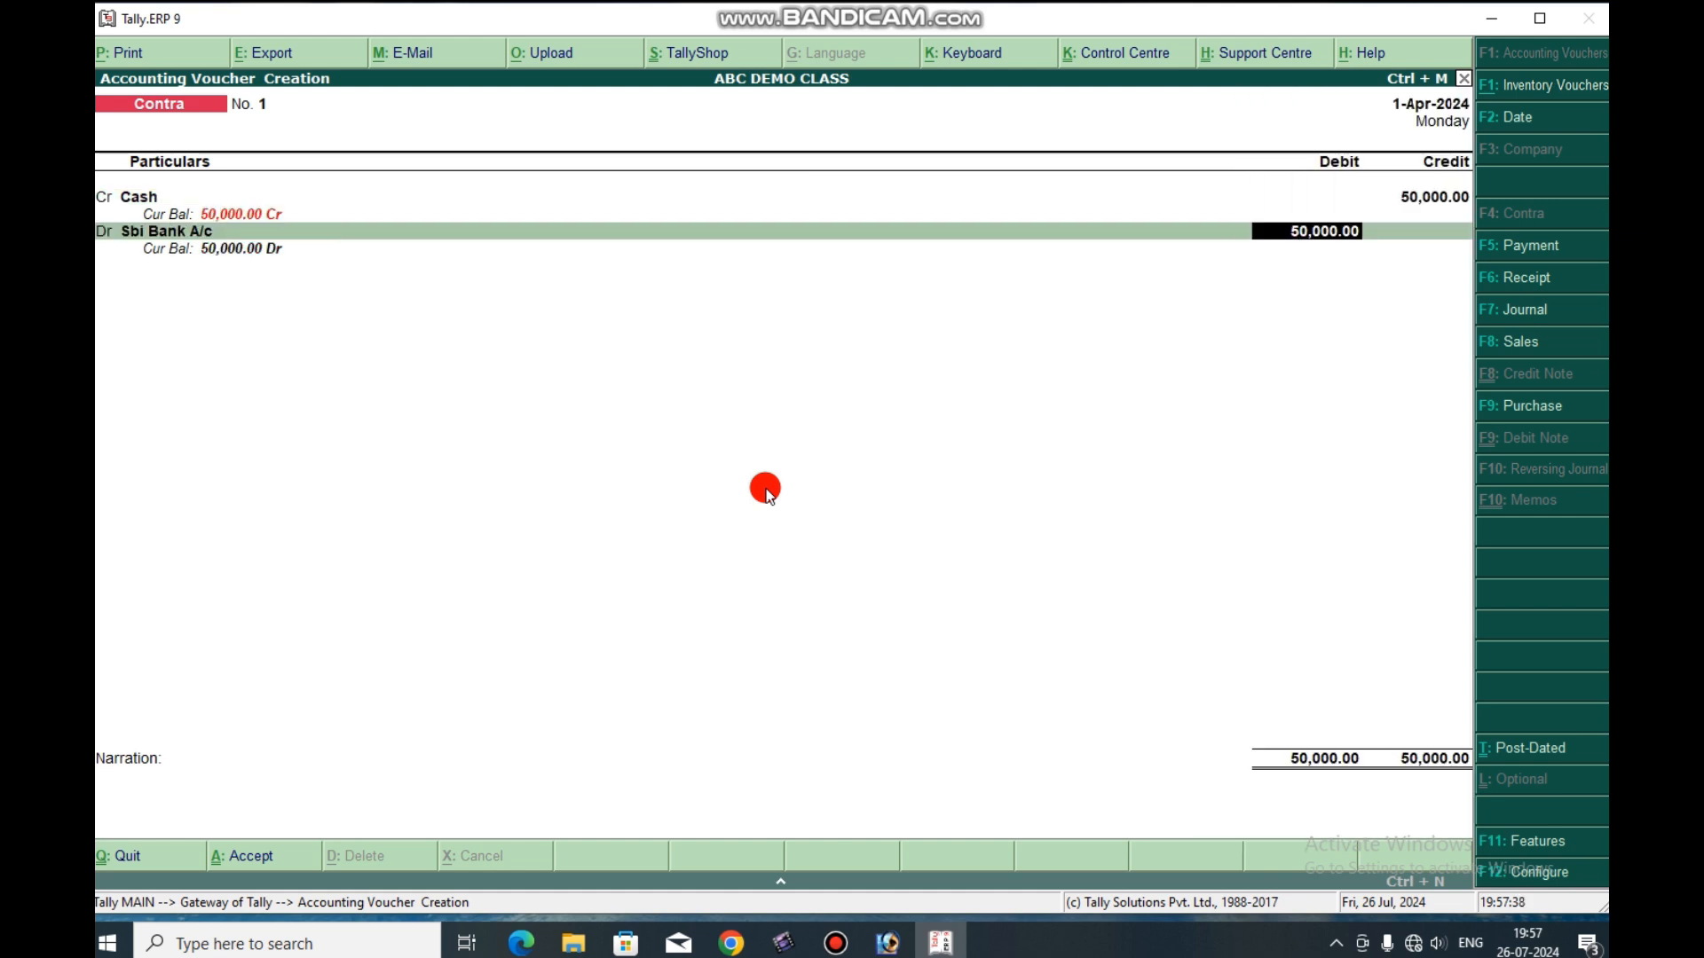
Leave the cash denominations and narration blank and save the contra voucher for the Sbi Bank deposit.
key("Return")
key("Return")
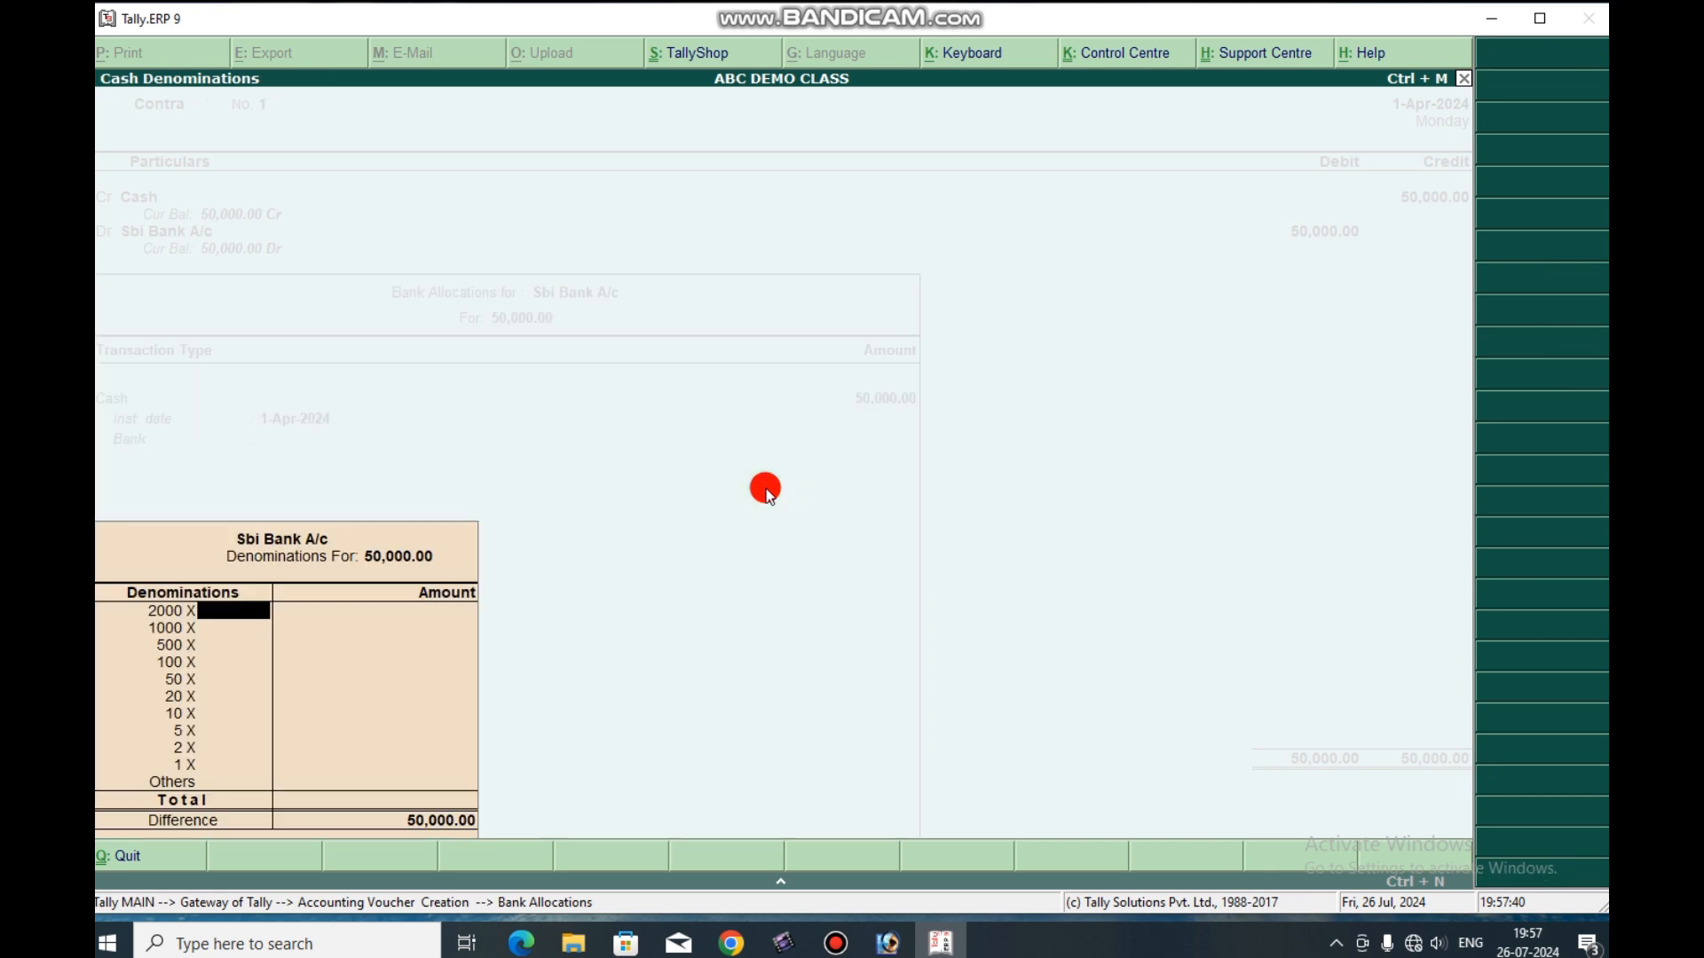
key("Return")
key("Return")
key("Return")
key("Return")
key("Return")
key("Return")
key("Return")
key("Return")
key("Return")
key("Return")
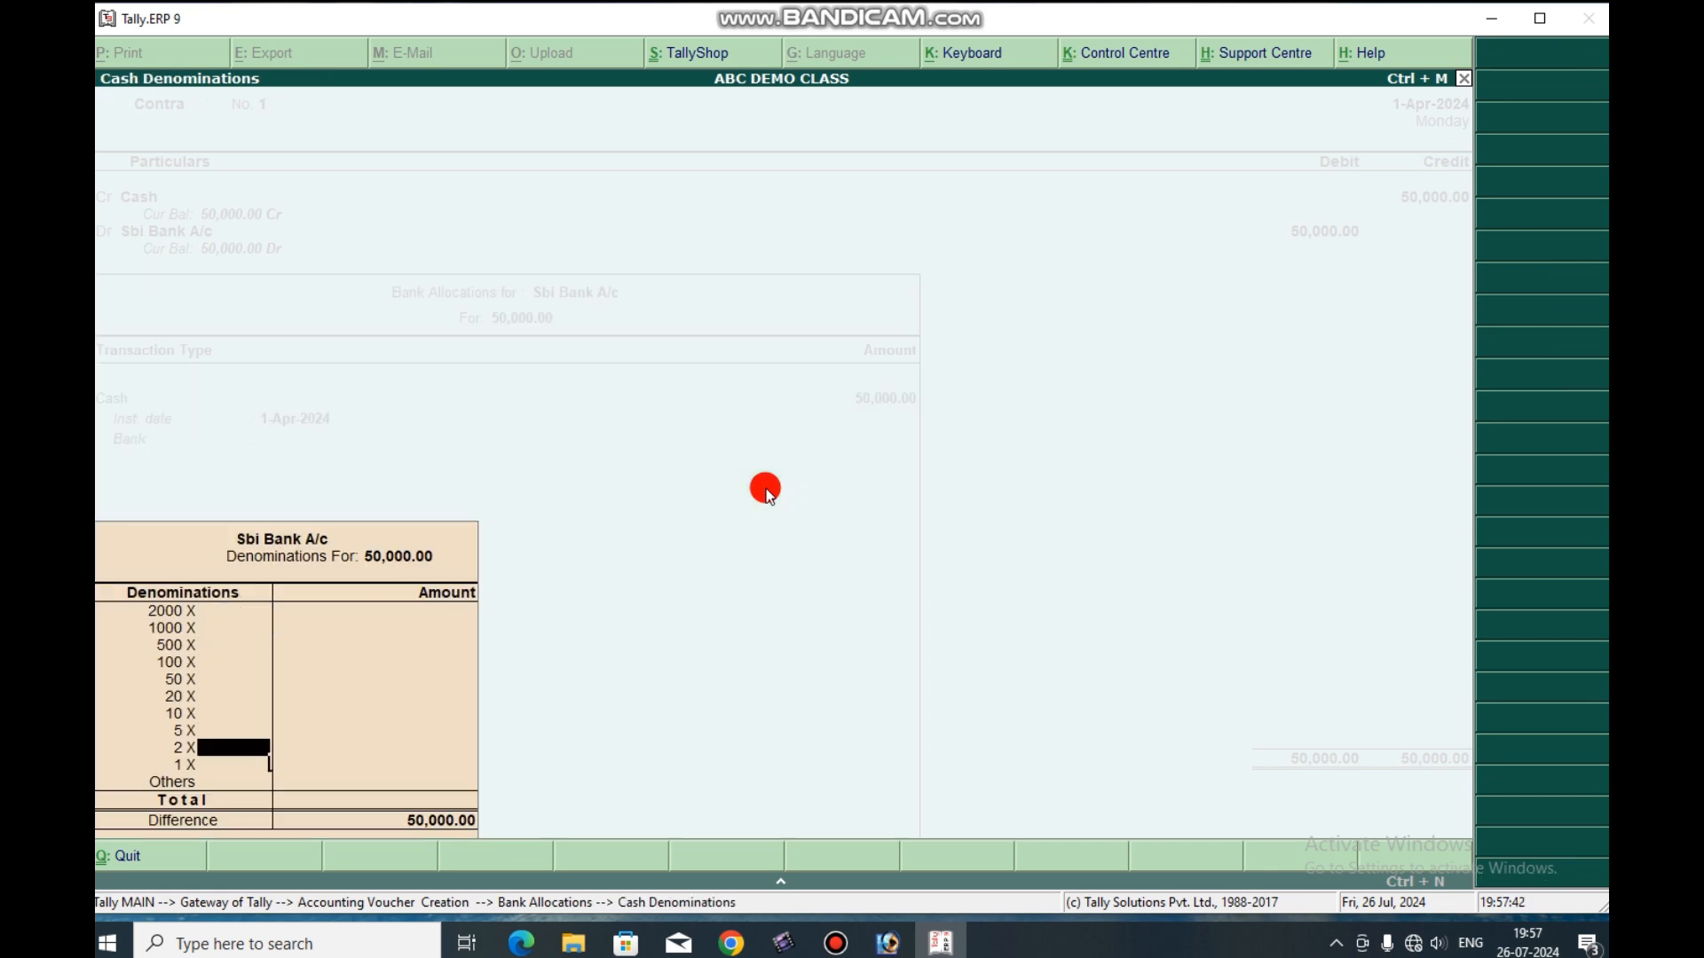
key("Return")
key("Return")
key("Return")
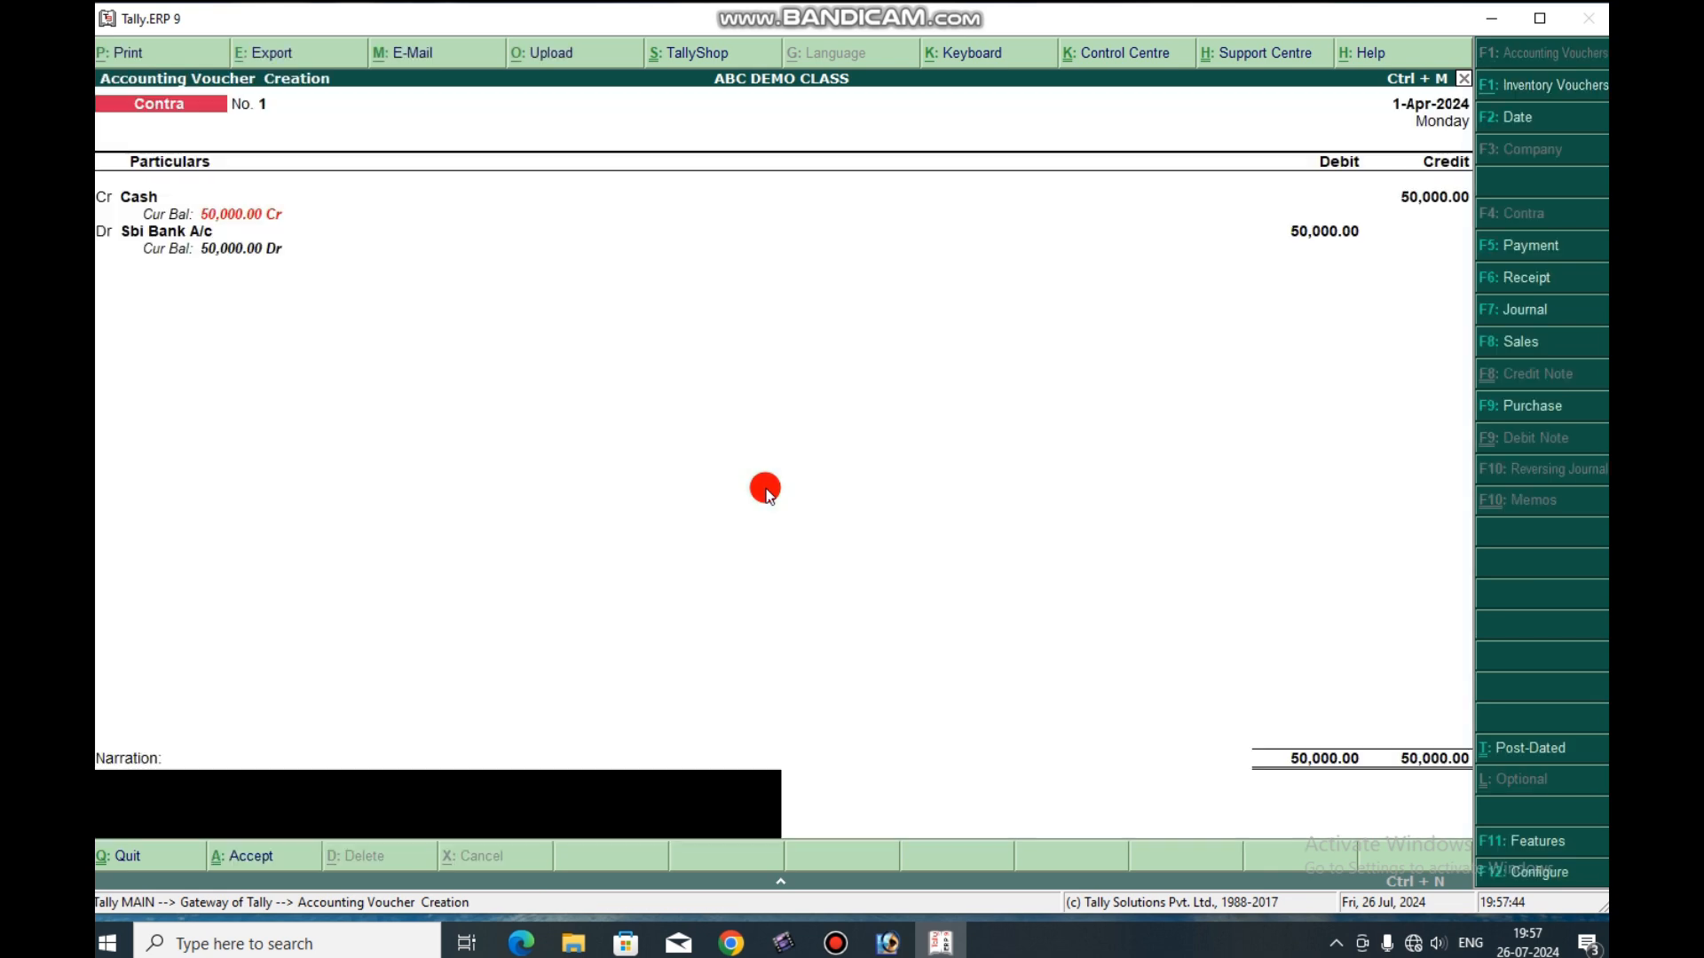
key("Return")
key("Return")
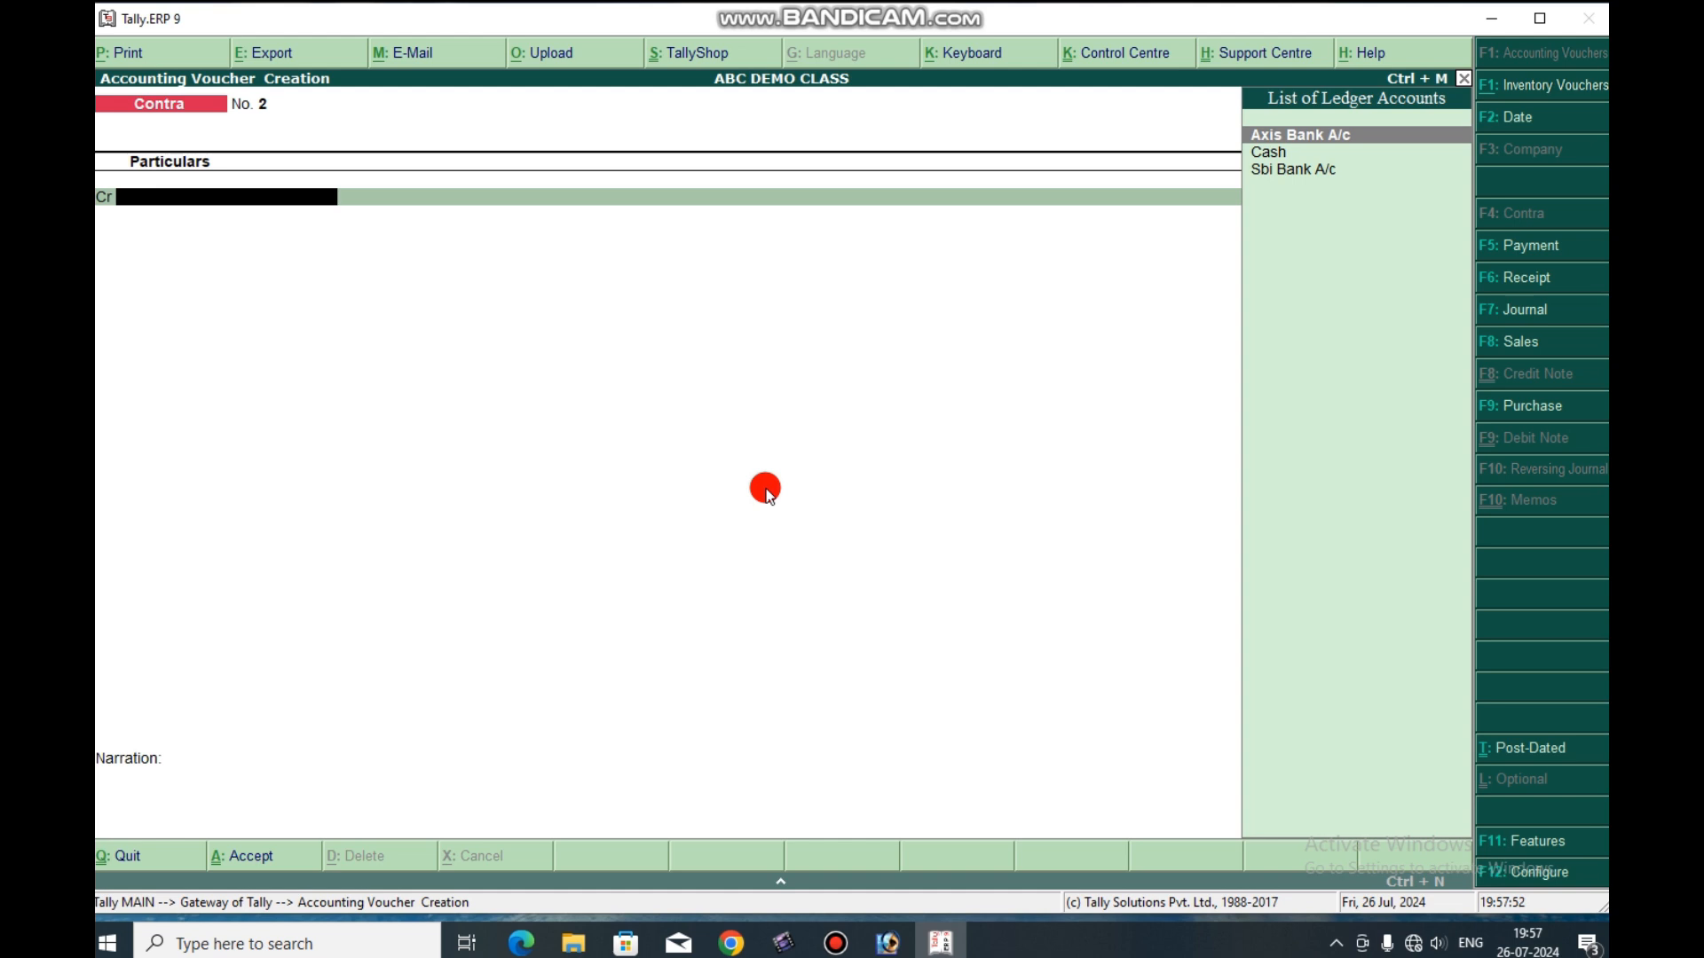
Credit the Cash ledger with 10,000 in the second contra voucher, continuing past the negative cash warning.
key("Down")
key("Return")
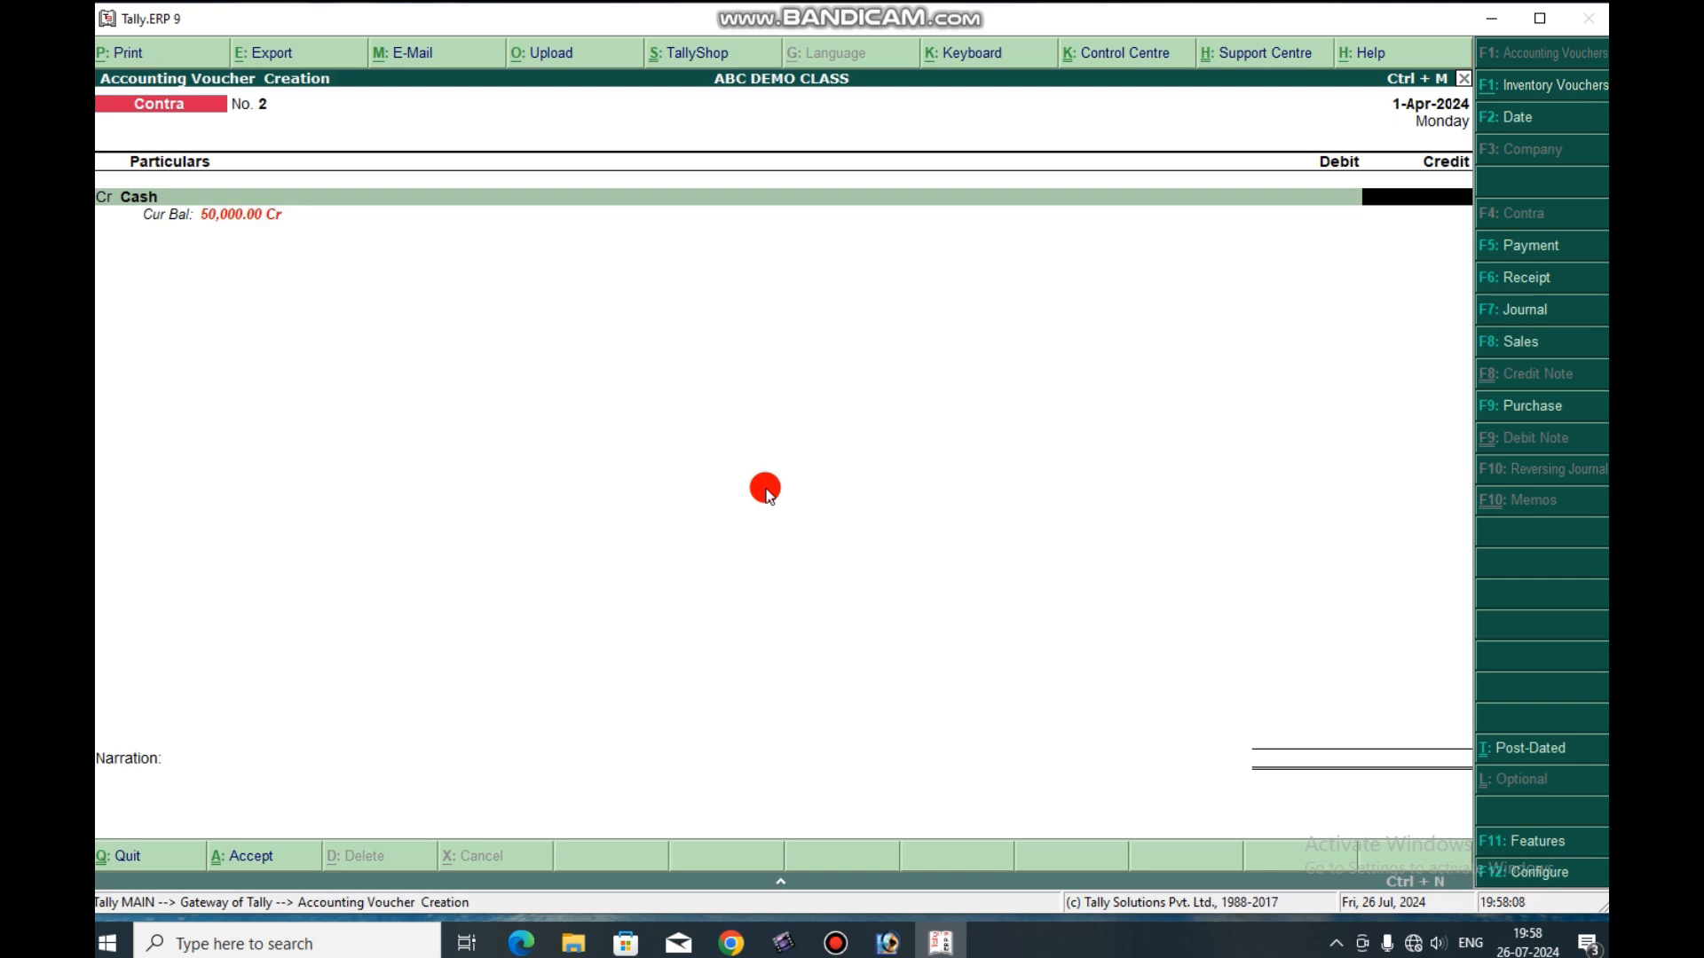
type("10000")
key("Return")
Debit Axis Bank A/c with 10,000 as a cash deposit without denominations, and save the contra voucher.
key("Return")
key("Return")
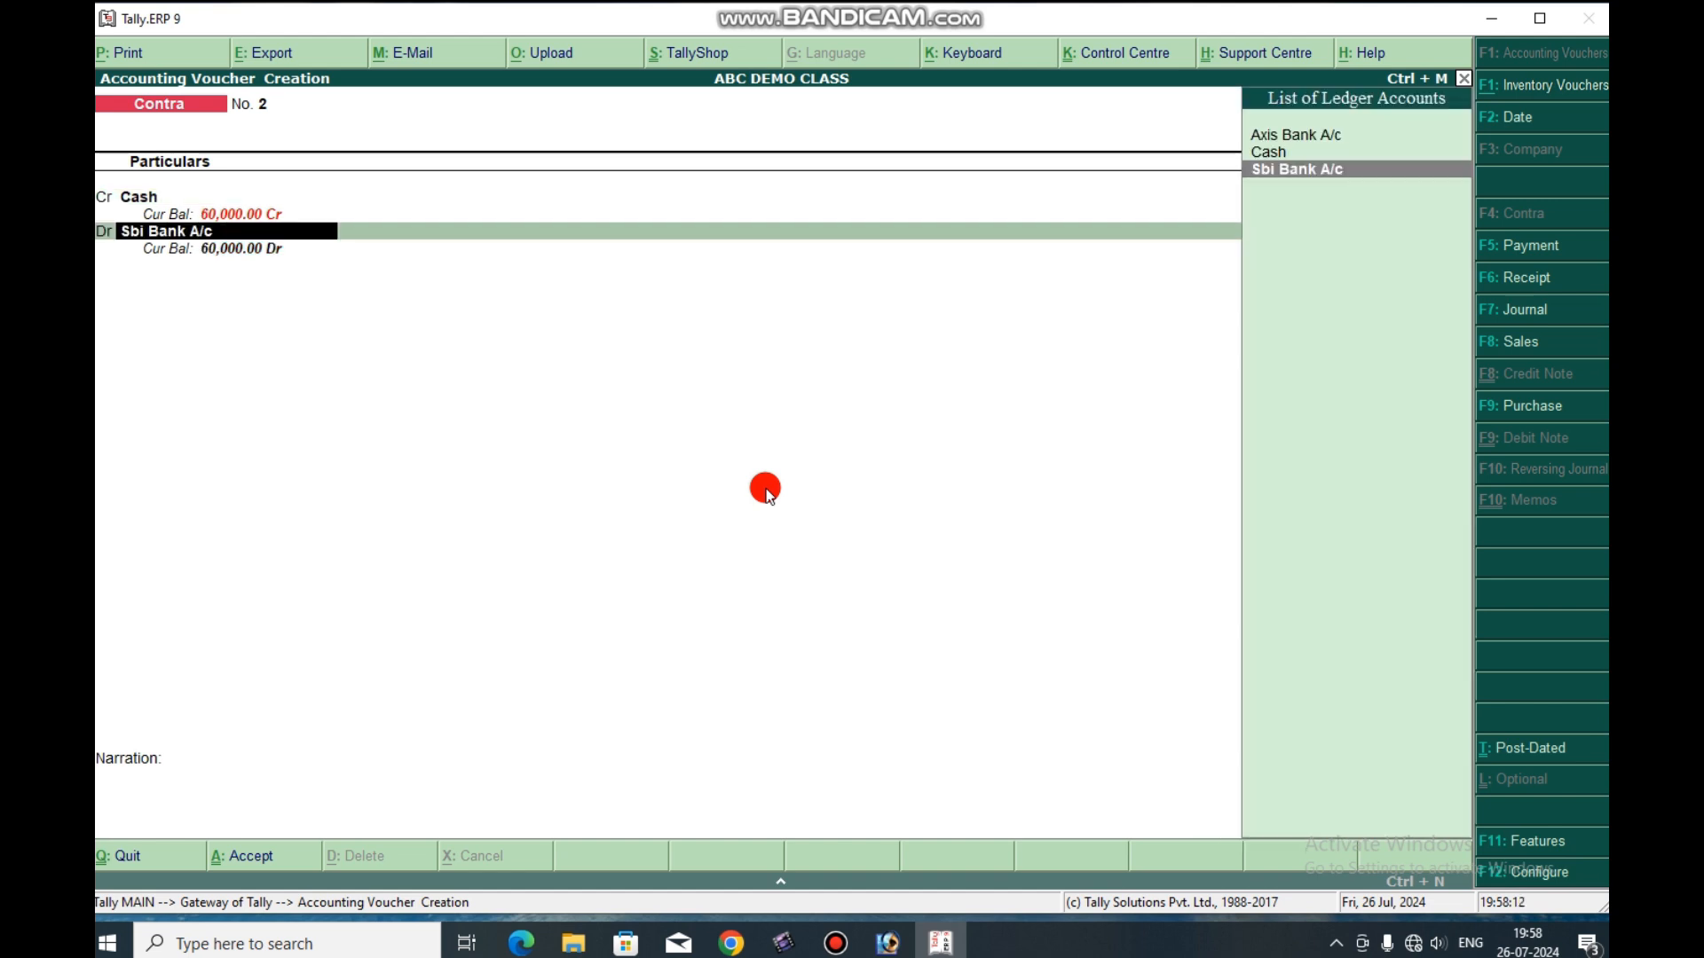
key("Up")
key("Up")
key("Return")
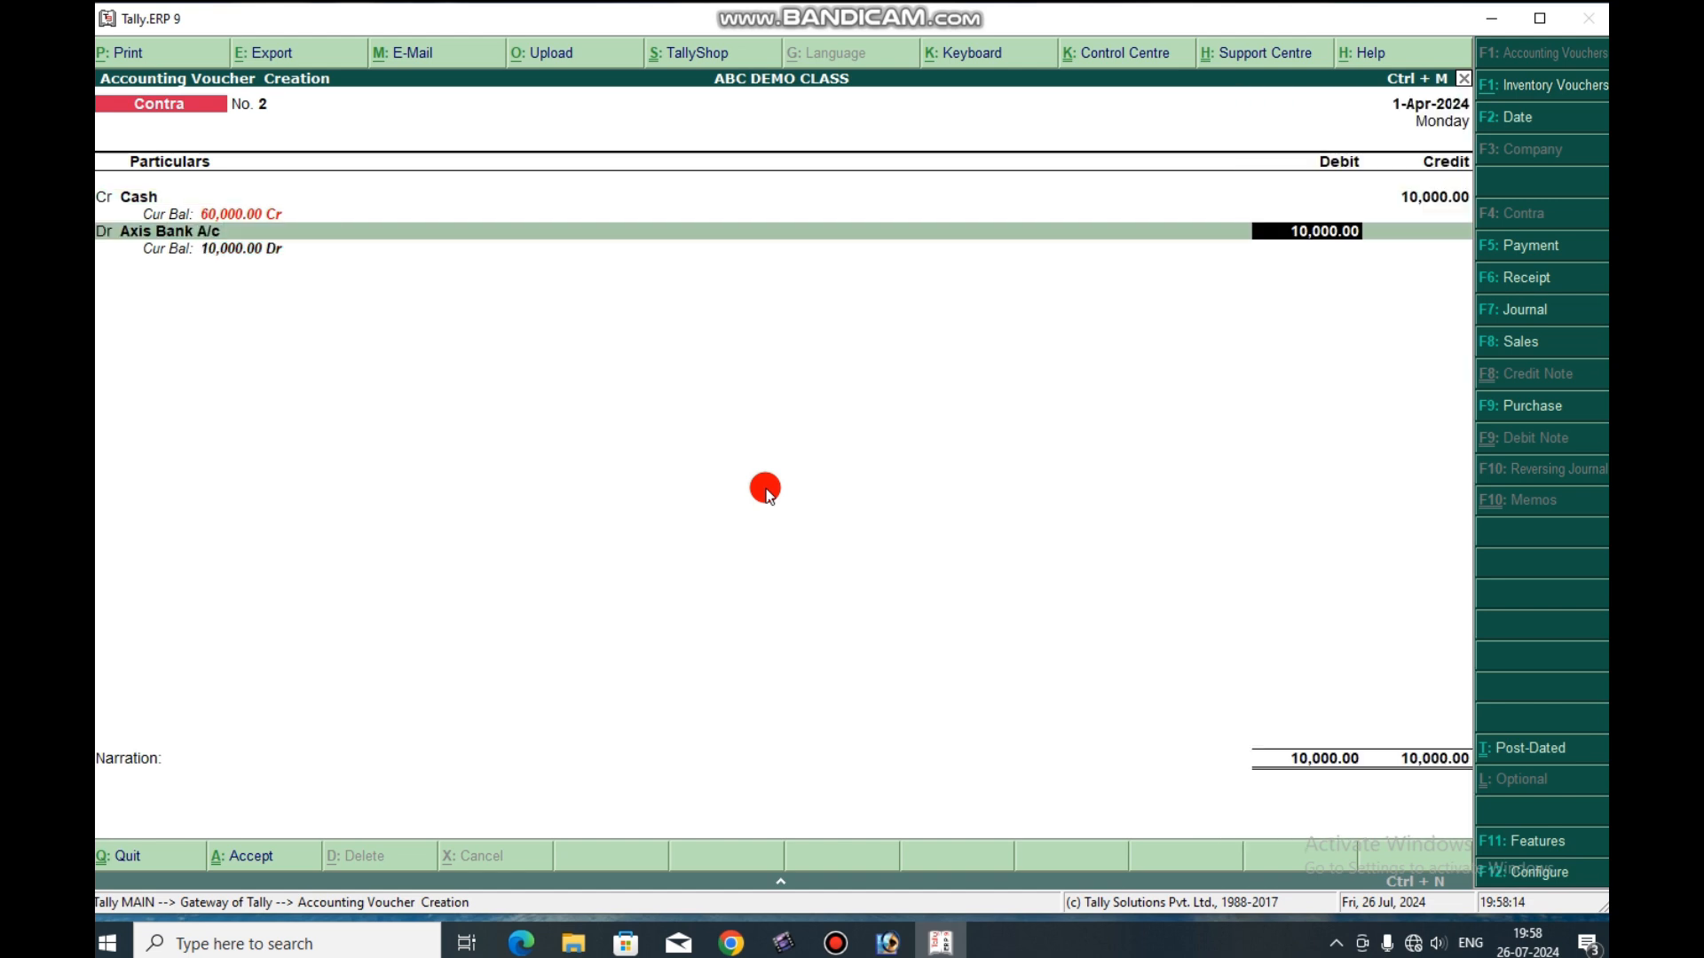
key("Return")
key("Return")
key("Return")
key("Return")
key("Return")
key("Return")
key("Return")
key("Return")
key("Return")
key("Return")
key("Return")
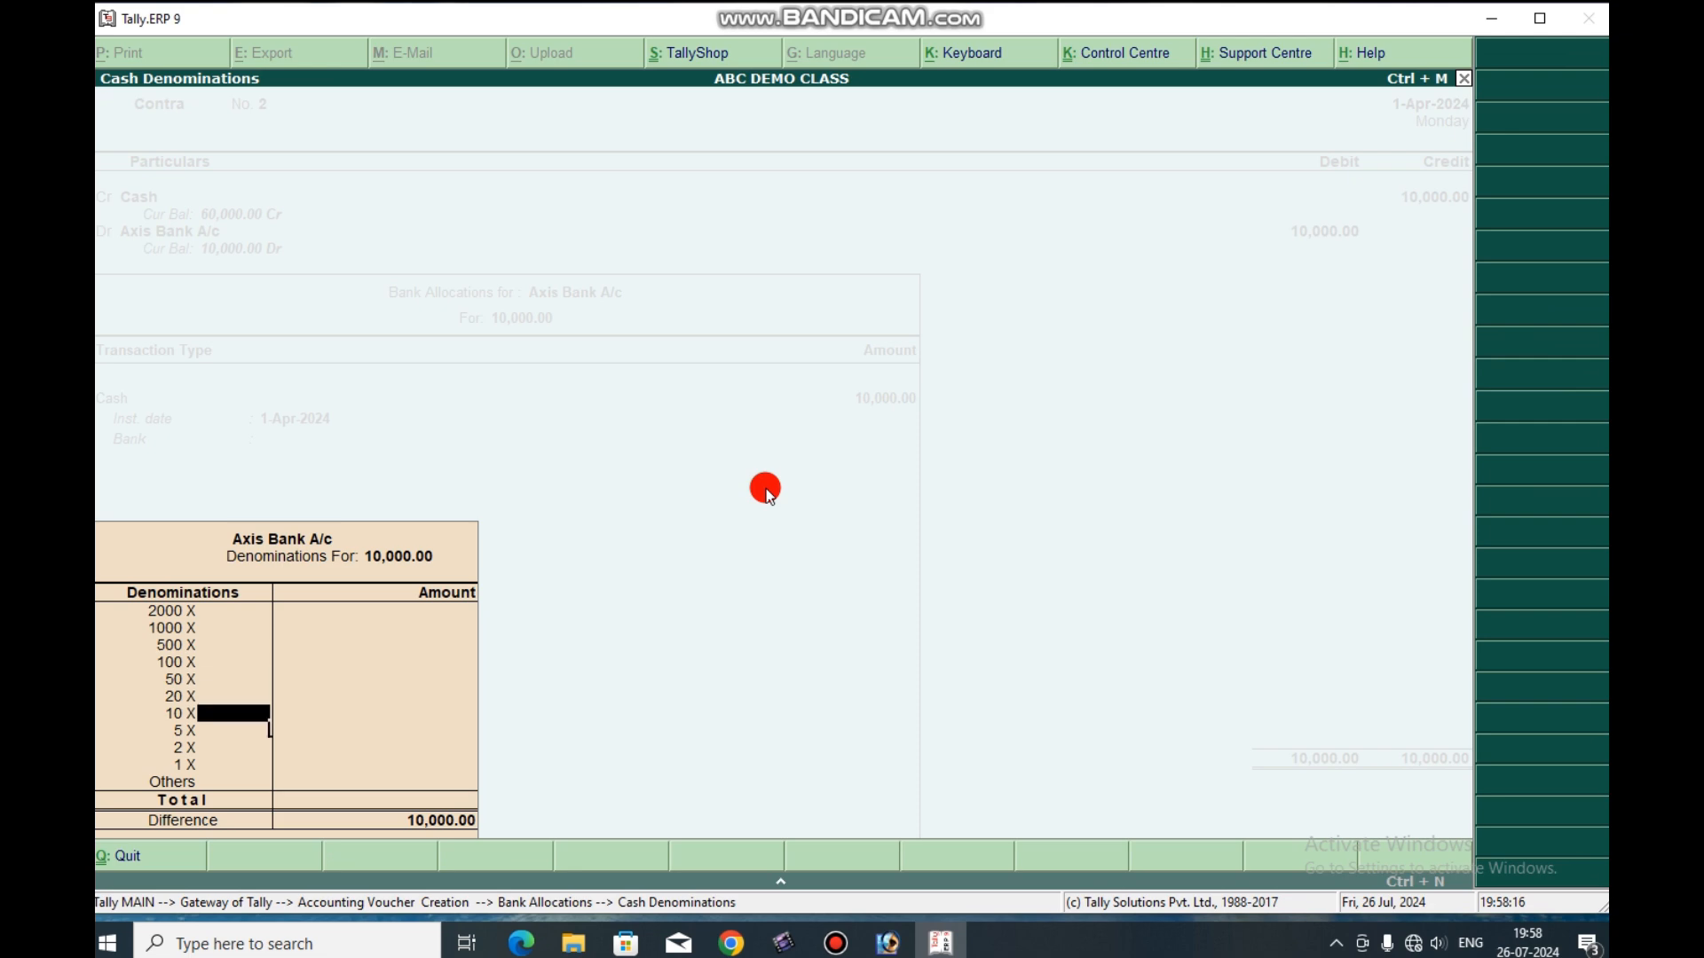
key("Return")
key("Return")
key("Return")
key("Return")
key("Return")
key("Return")
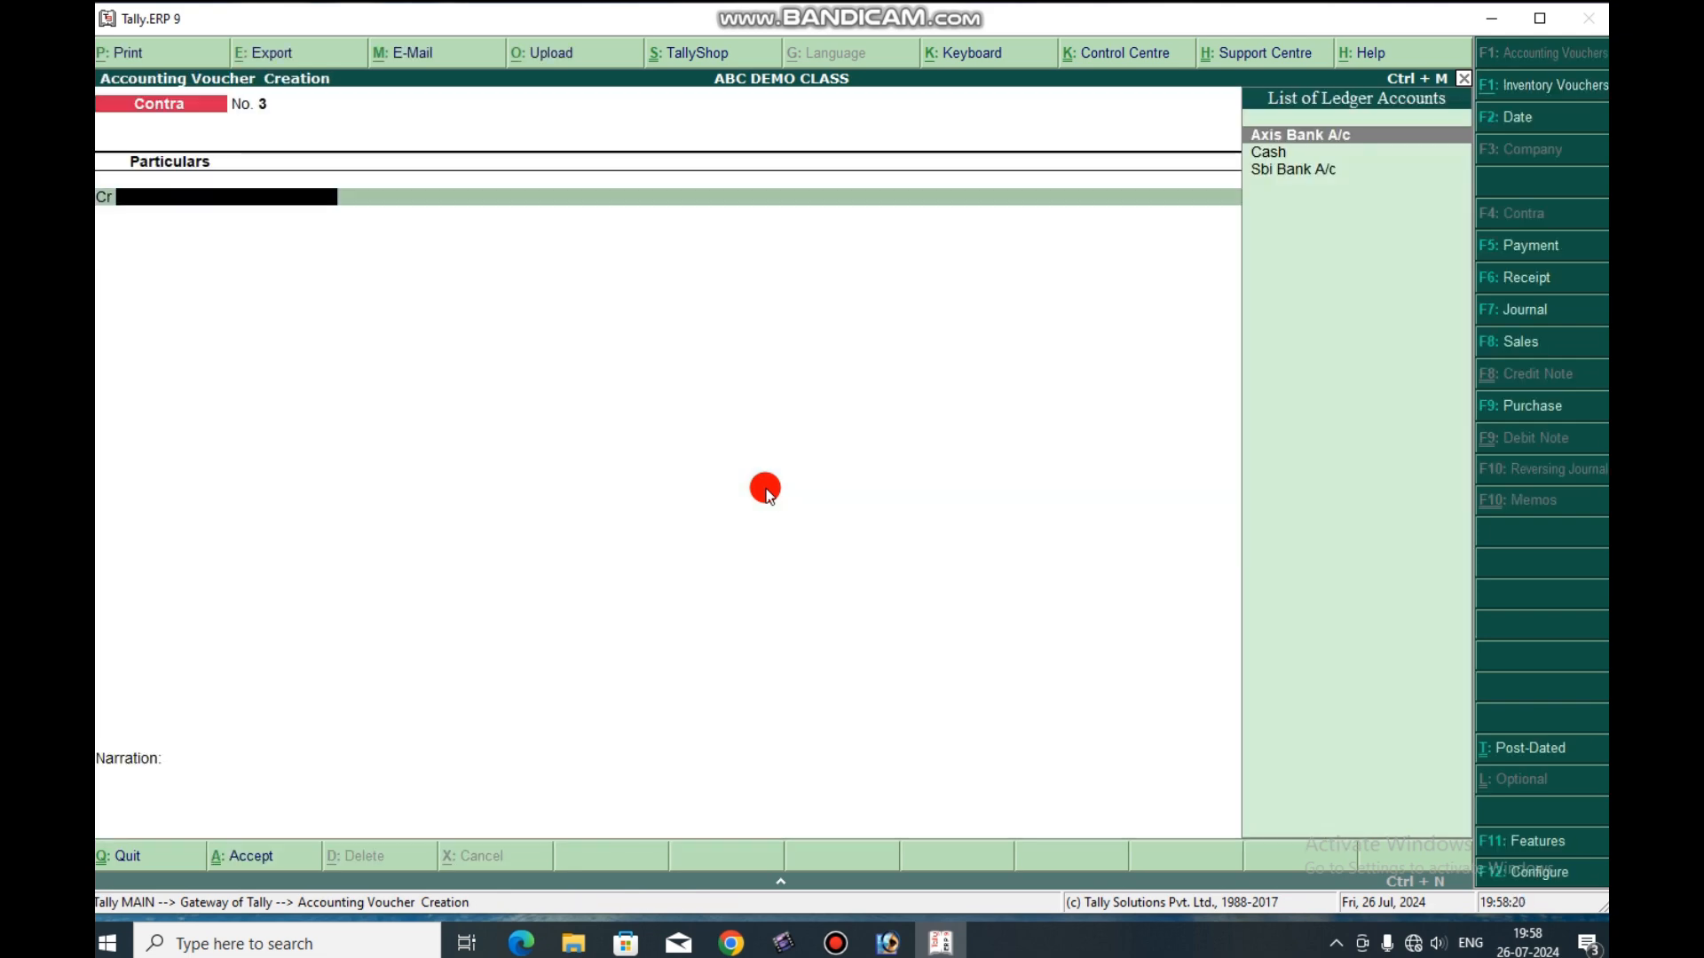
Leave contra voucher entry for the Gateway of Tally and reopen accounting voucher creation.
key("Escape")
key("Return")
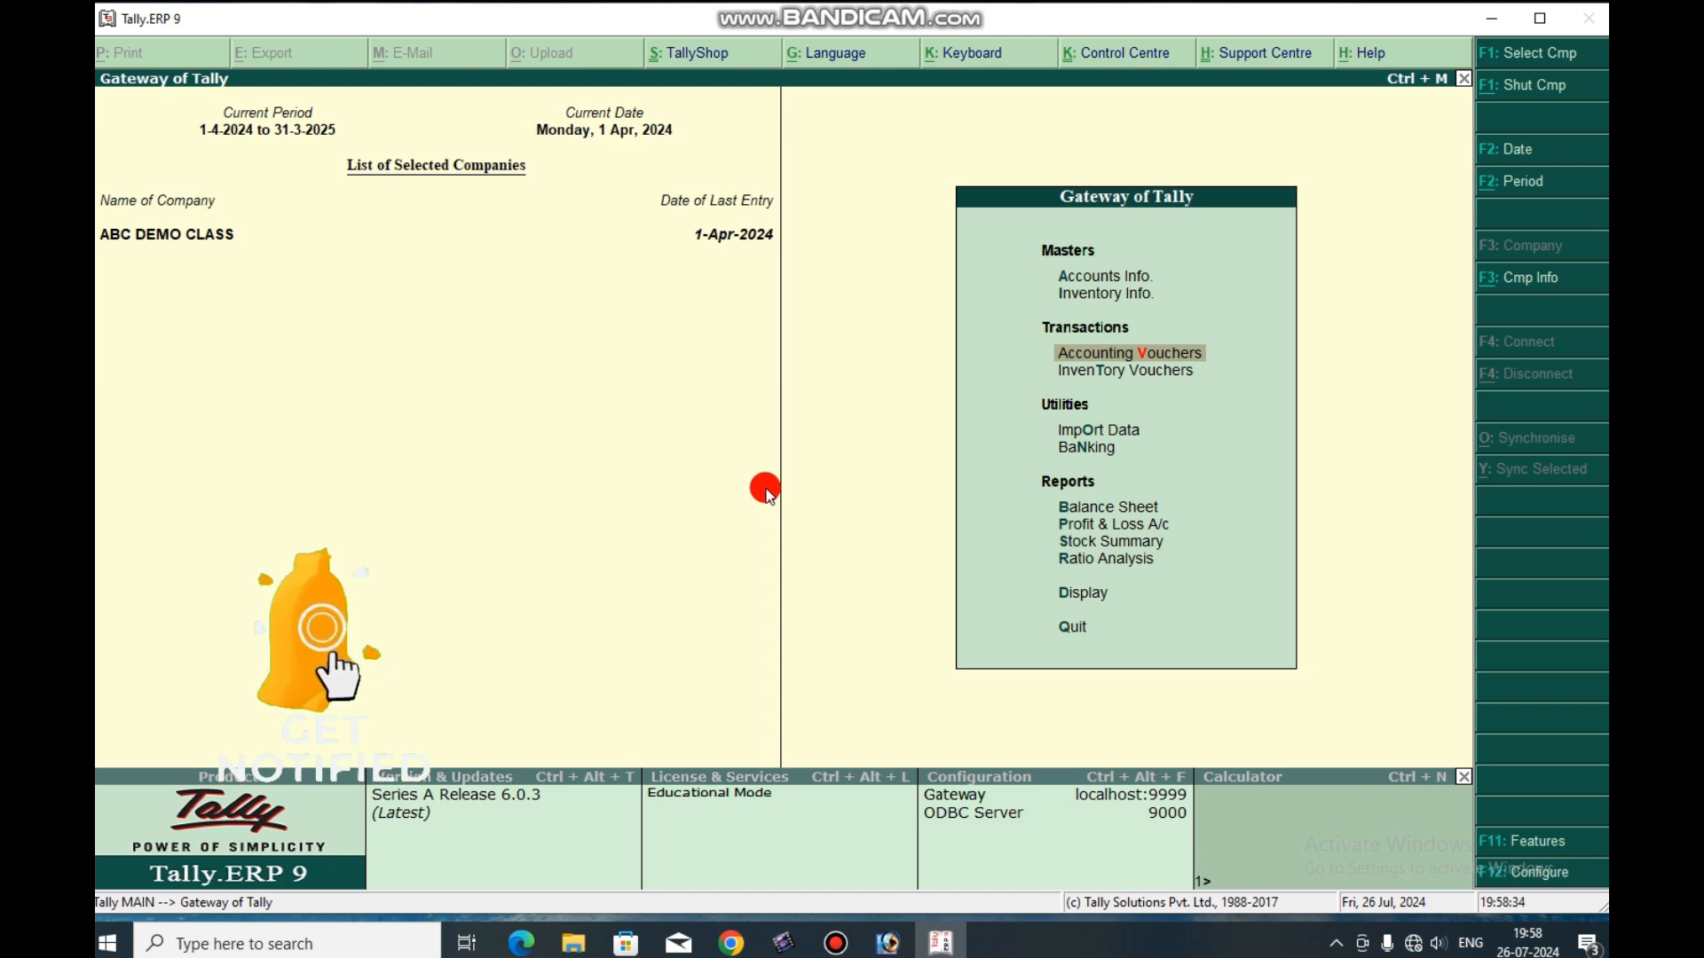
key("Return")
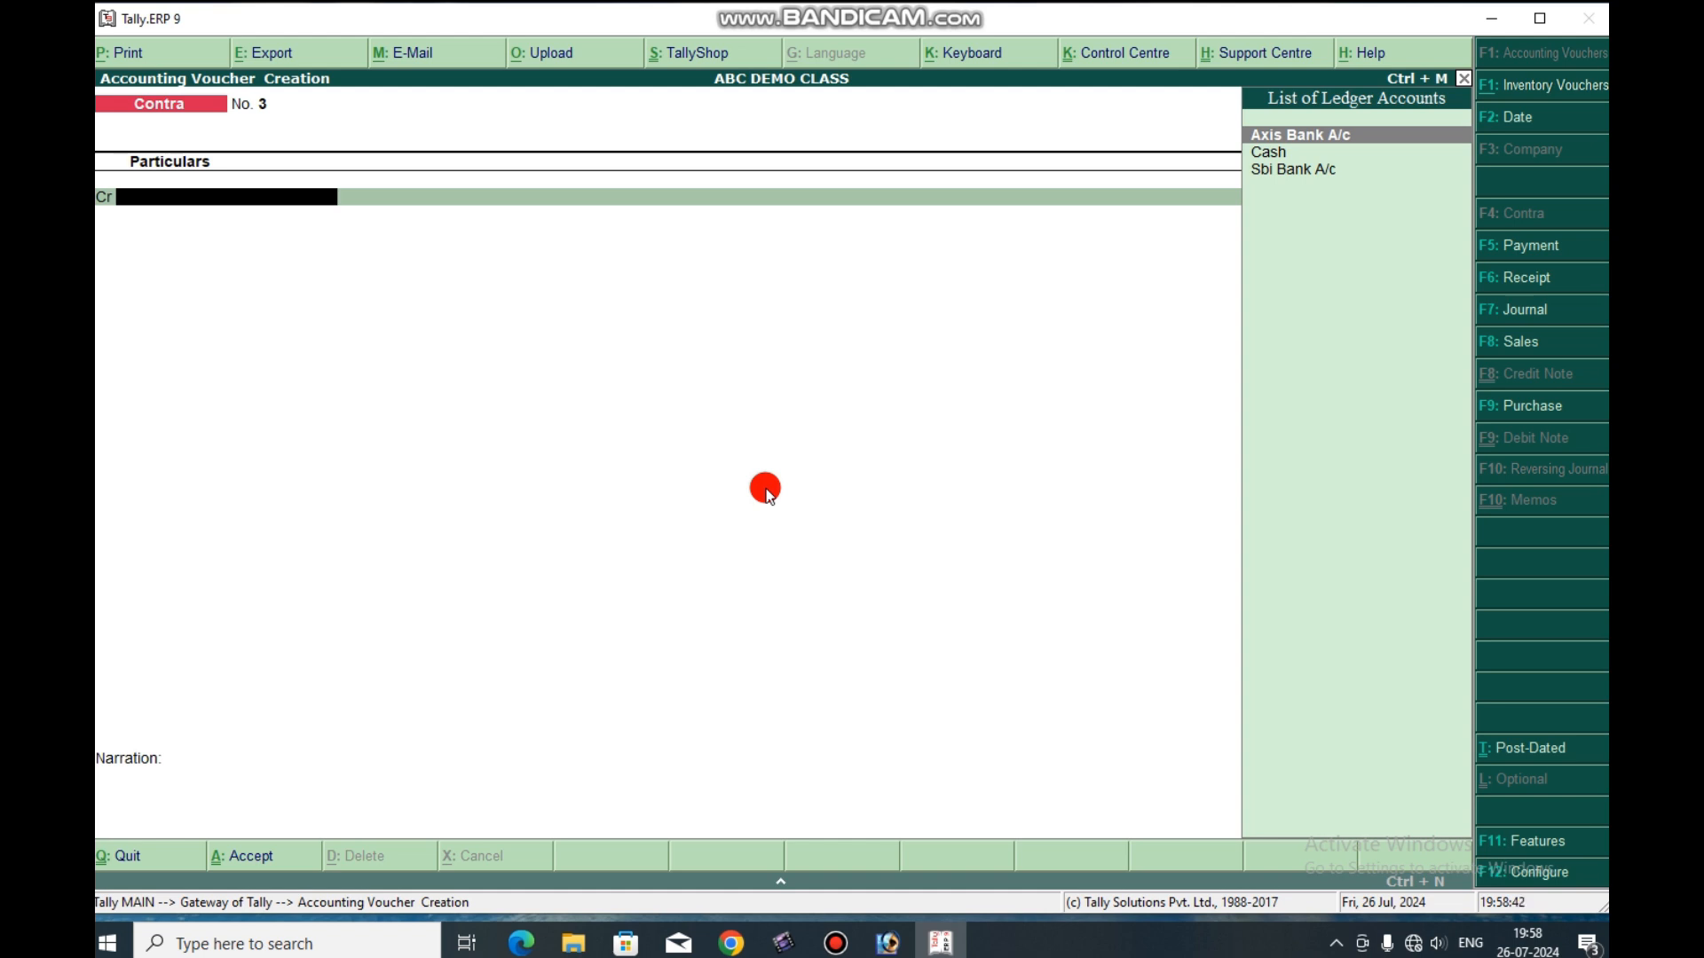
Credit Sbi Bank A/c with 10,000 in the third contra voucher.
key("Down")
key("Down")
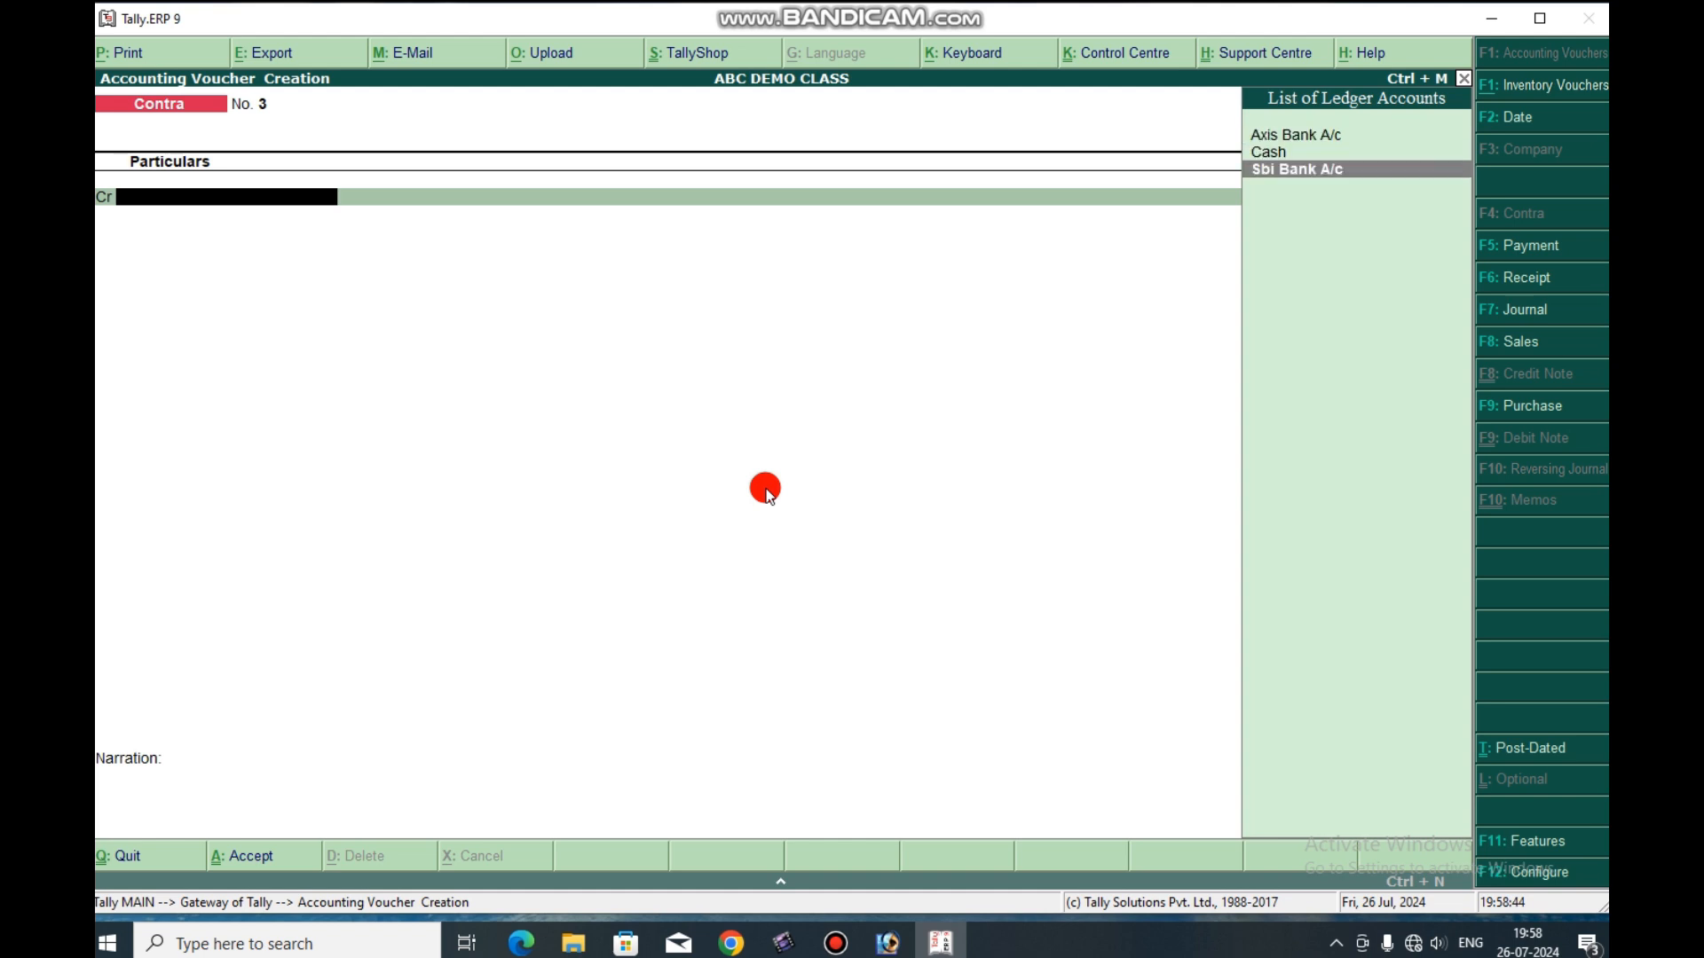
key("Return")
type("10000")
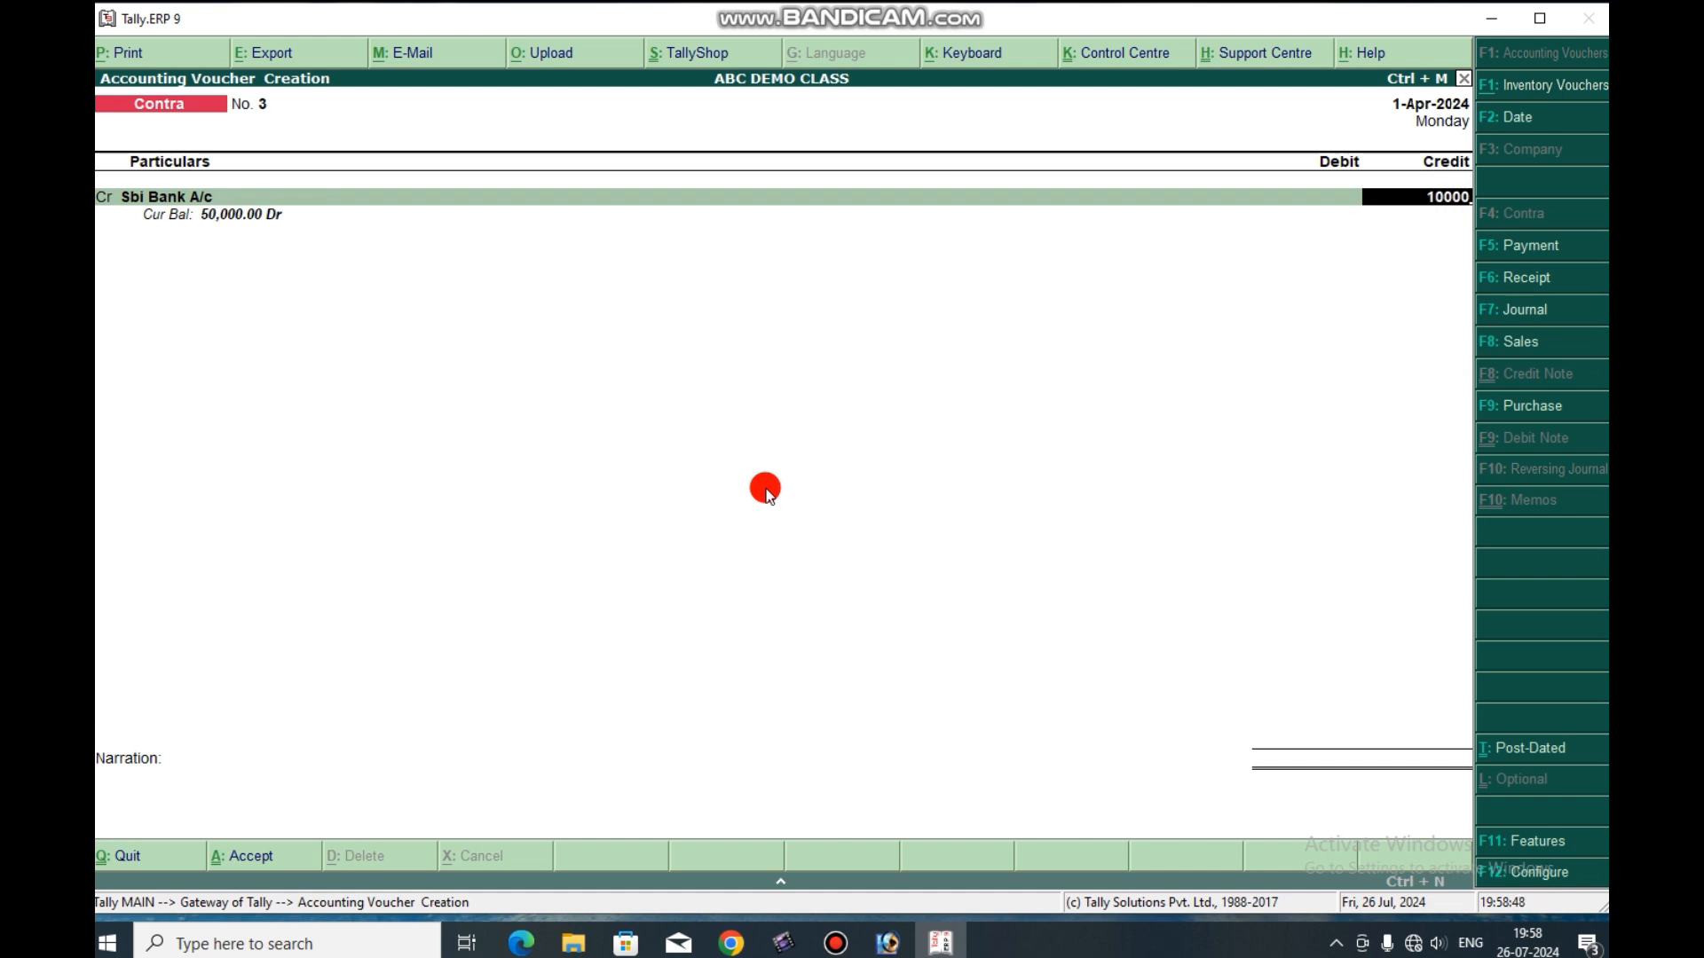
key("Return")
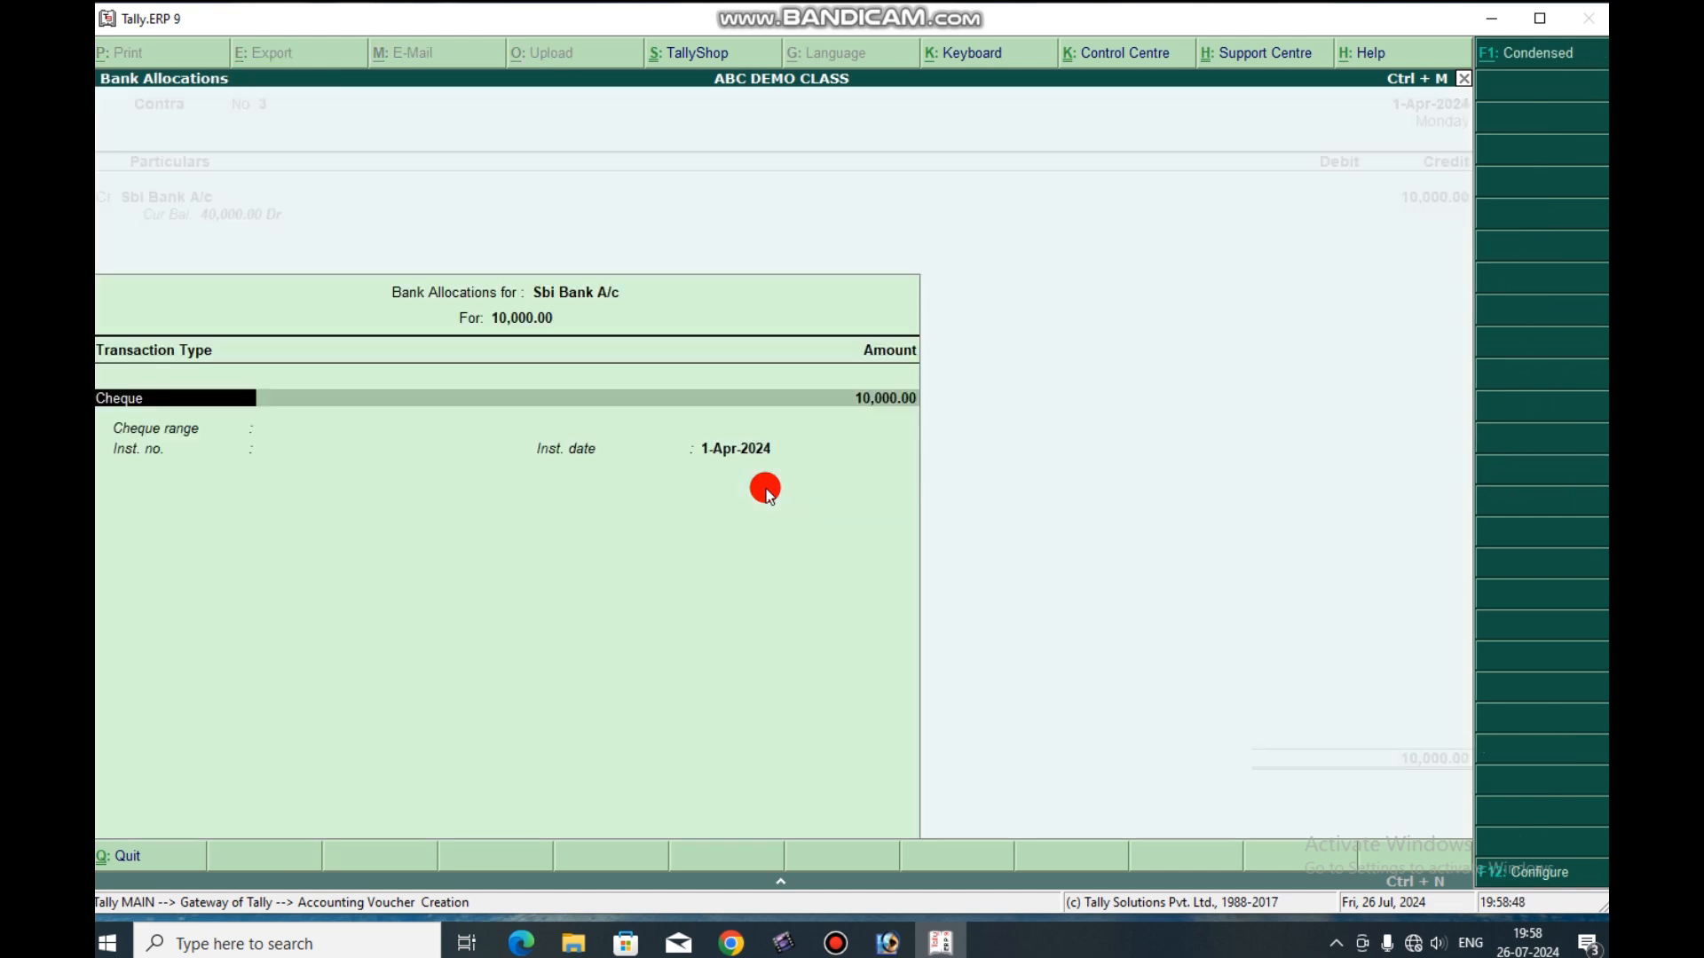
Accept the Cheque bank allocation for Sbi Bank A/c, dated 1-Apr-2024, without an instrument number.
key("Return")
key("Return")
Debit the Cash ledger with 10,000 and save the withdrawal voucher without a narration.
key("Return")
key("Return")
key("Return")
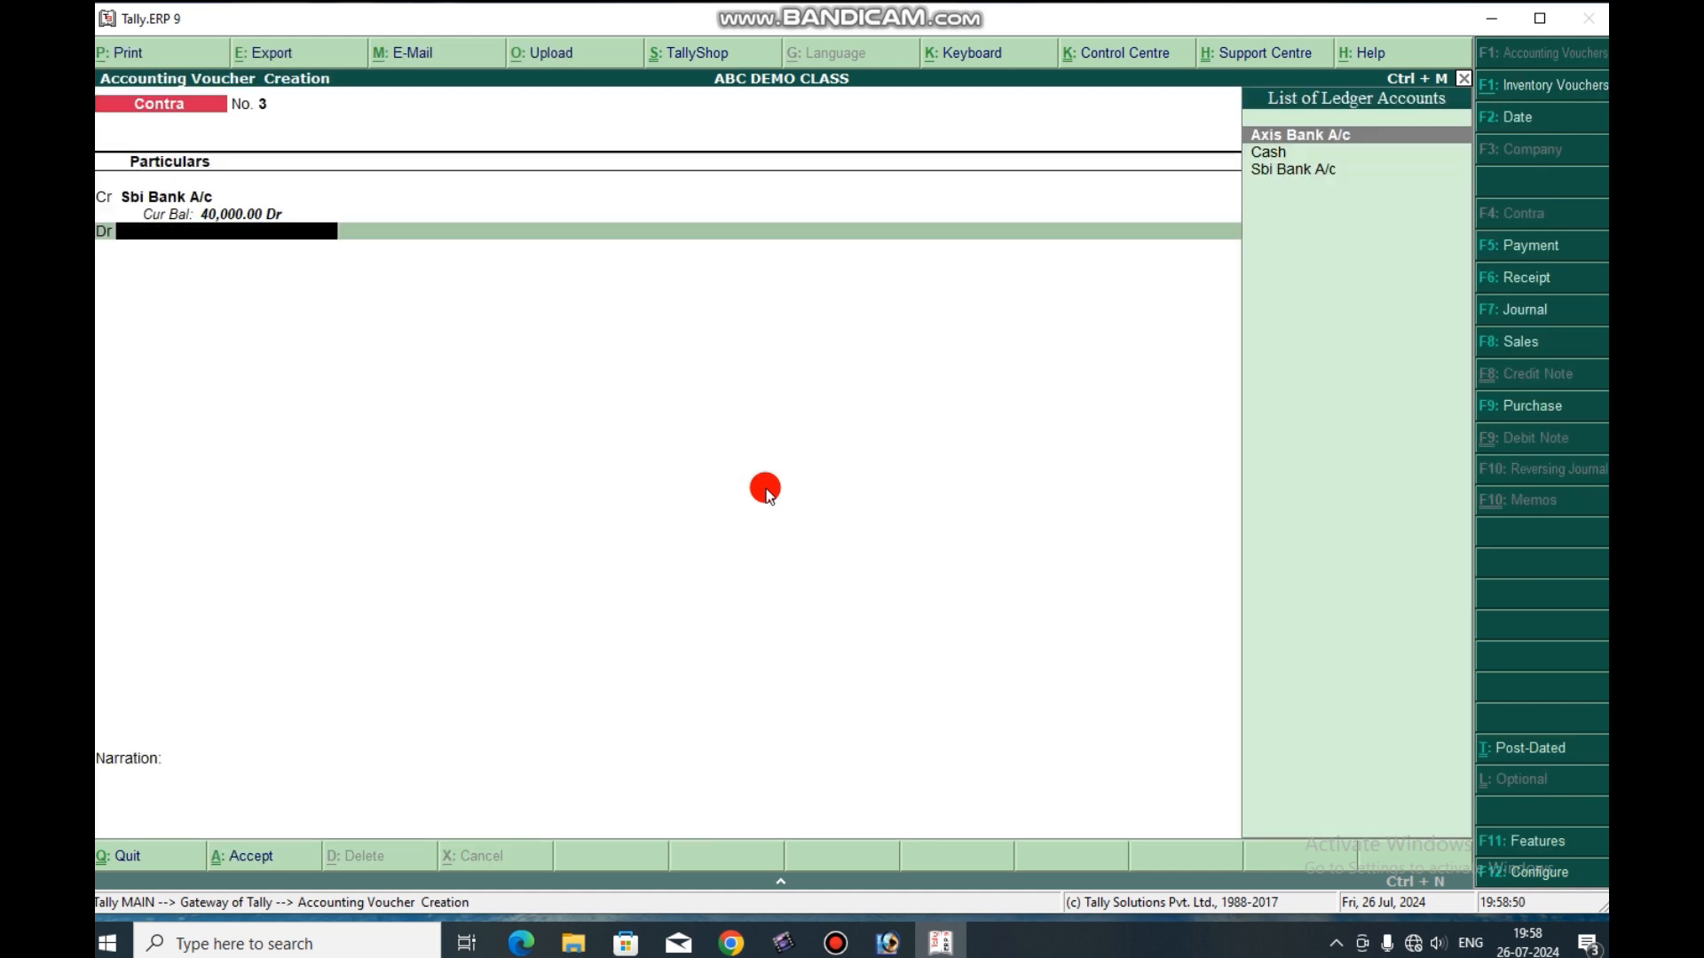
key("Down")
key("Return")
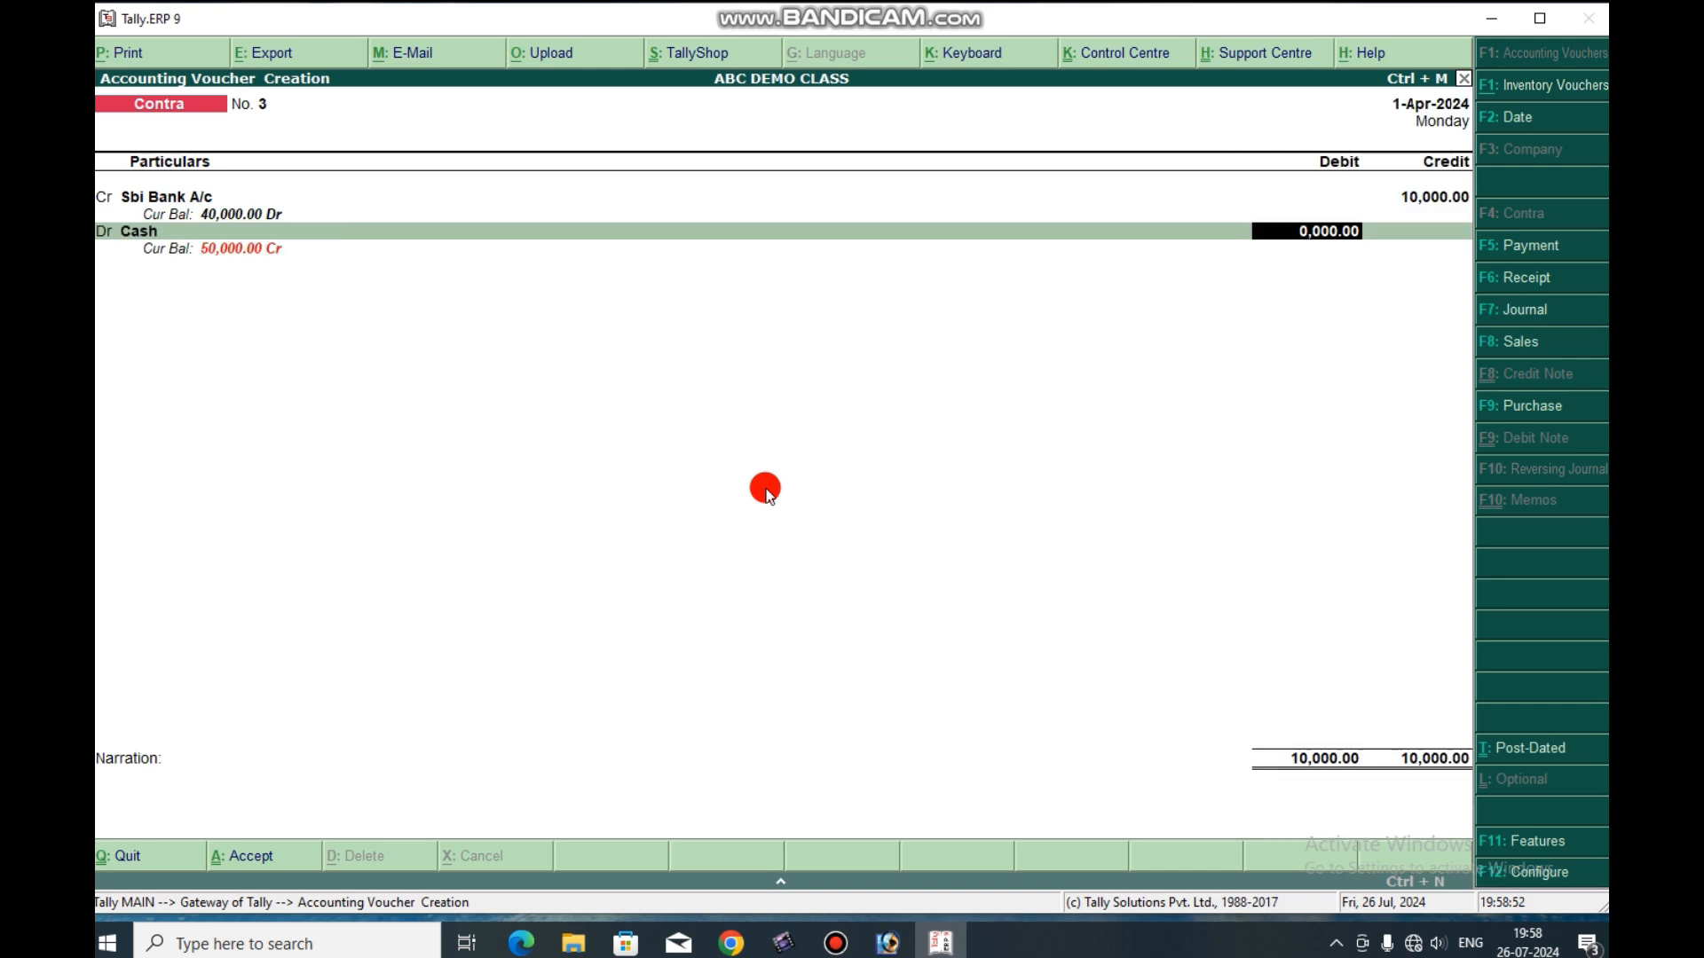
key("BackSpace")
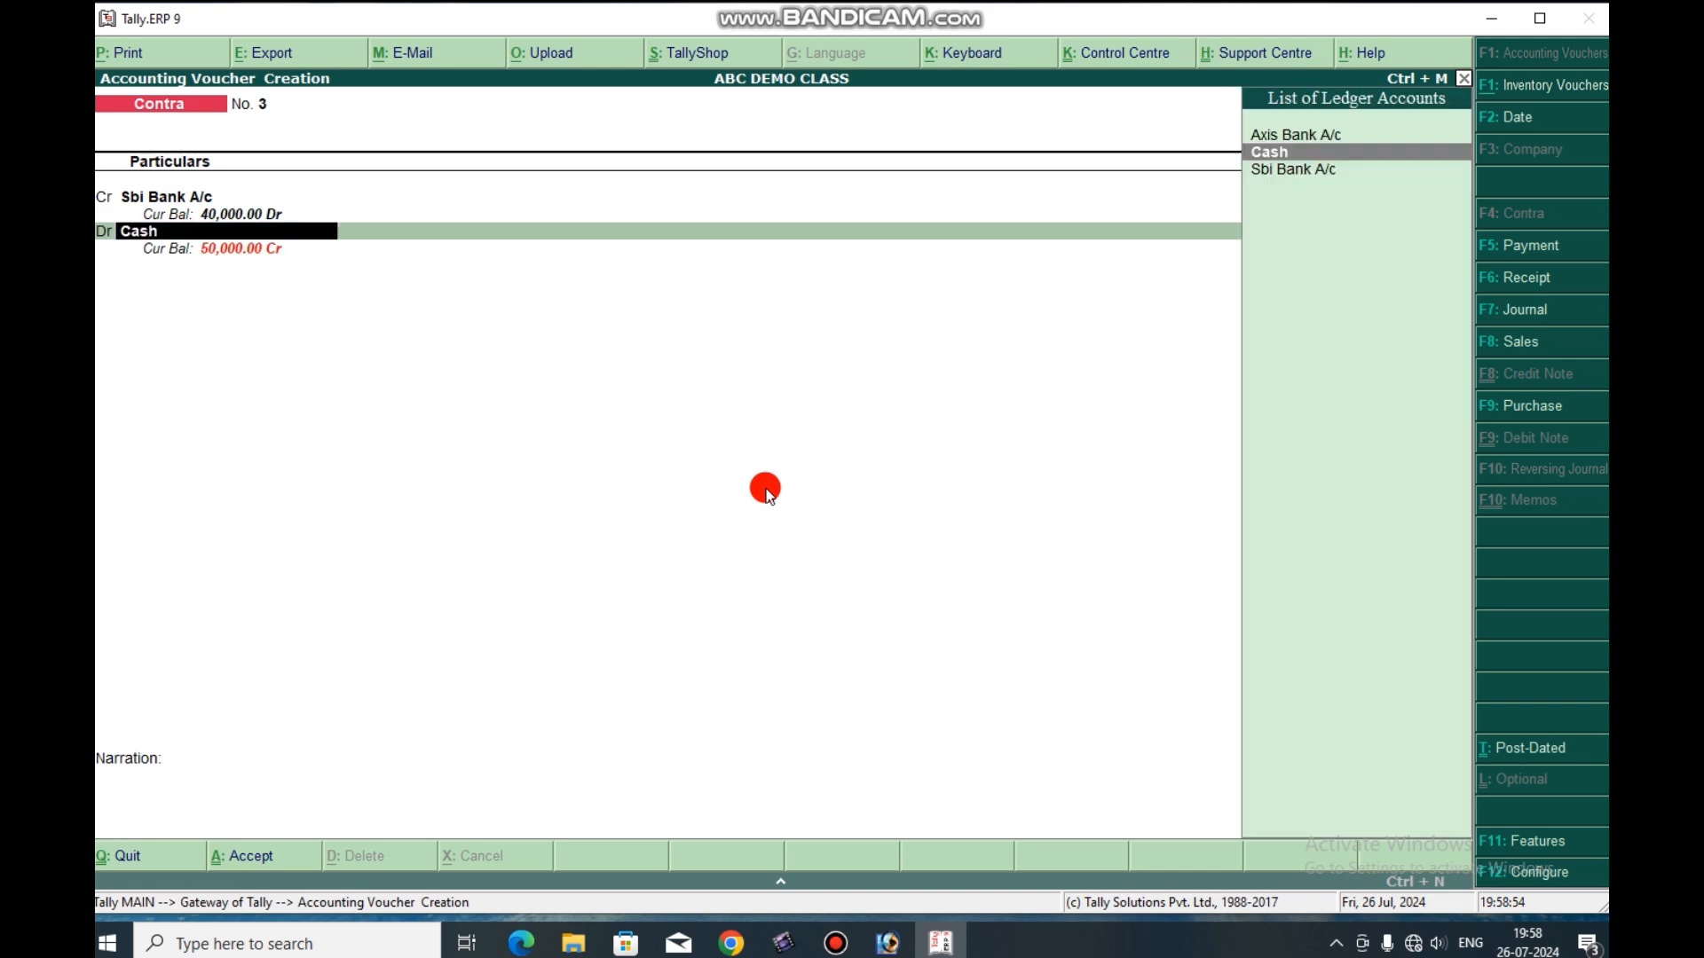
key("Return")
key("Return")
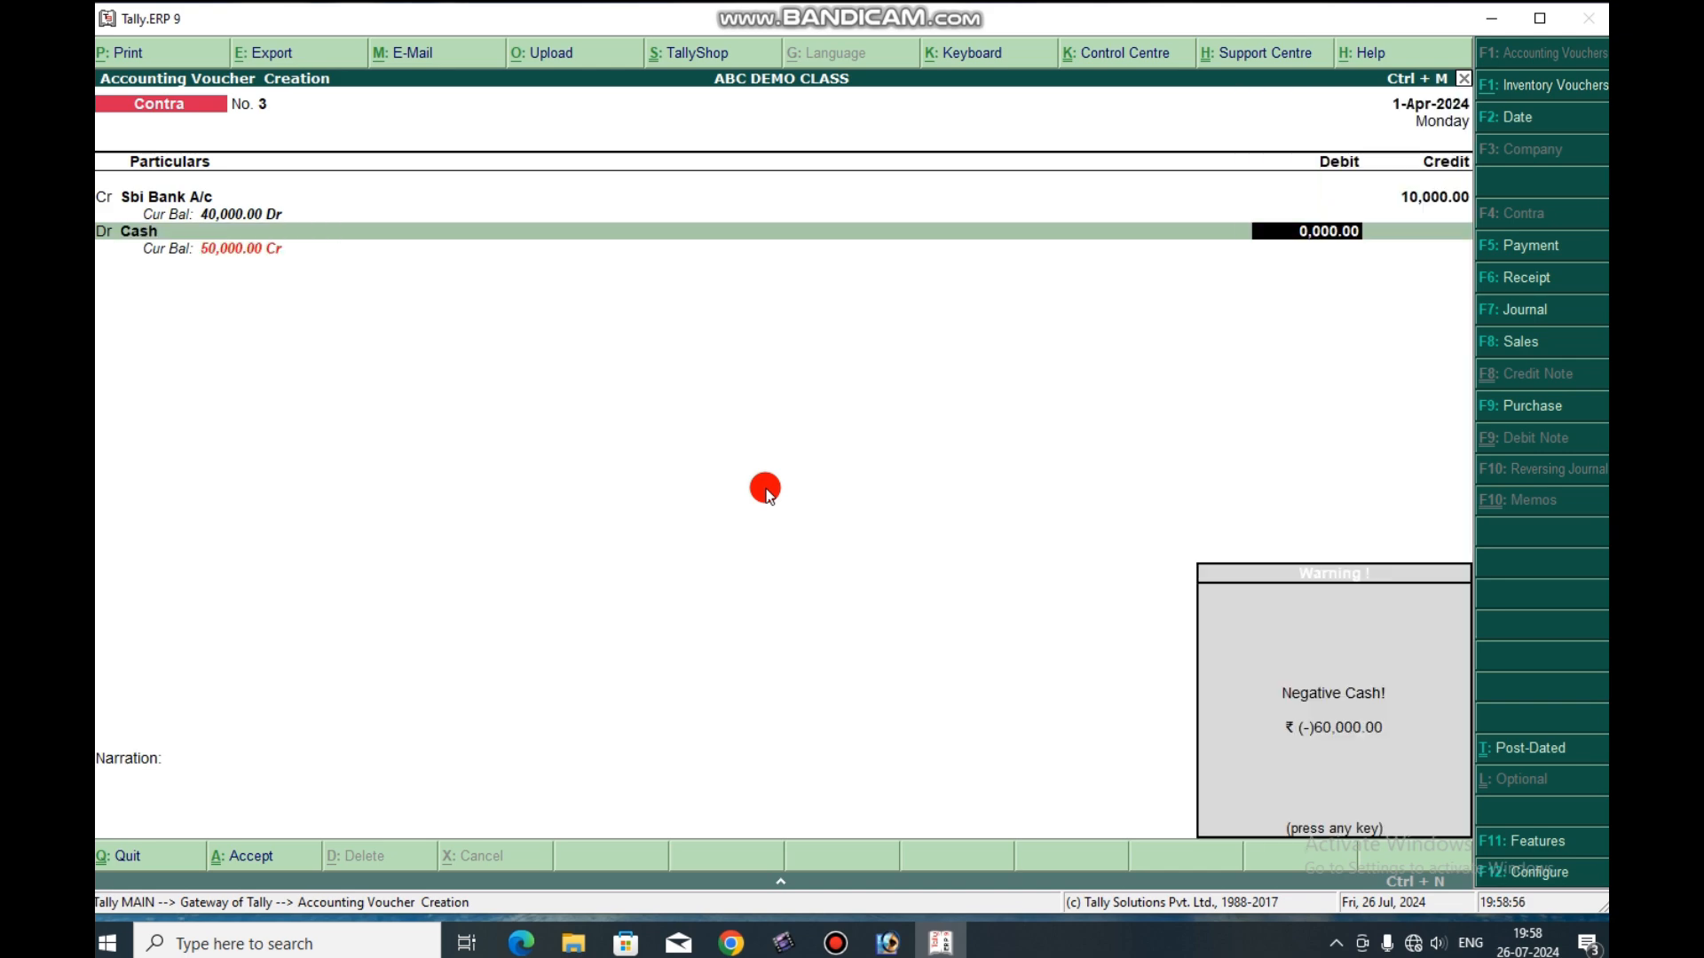
key("Return")
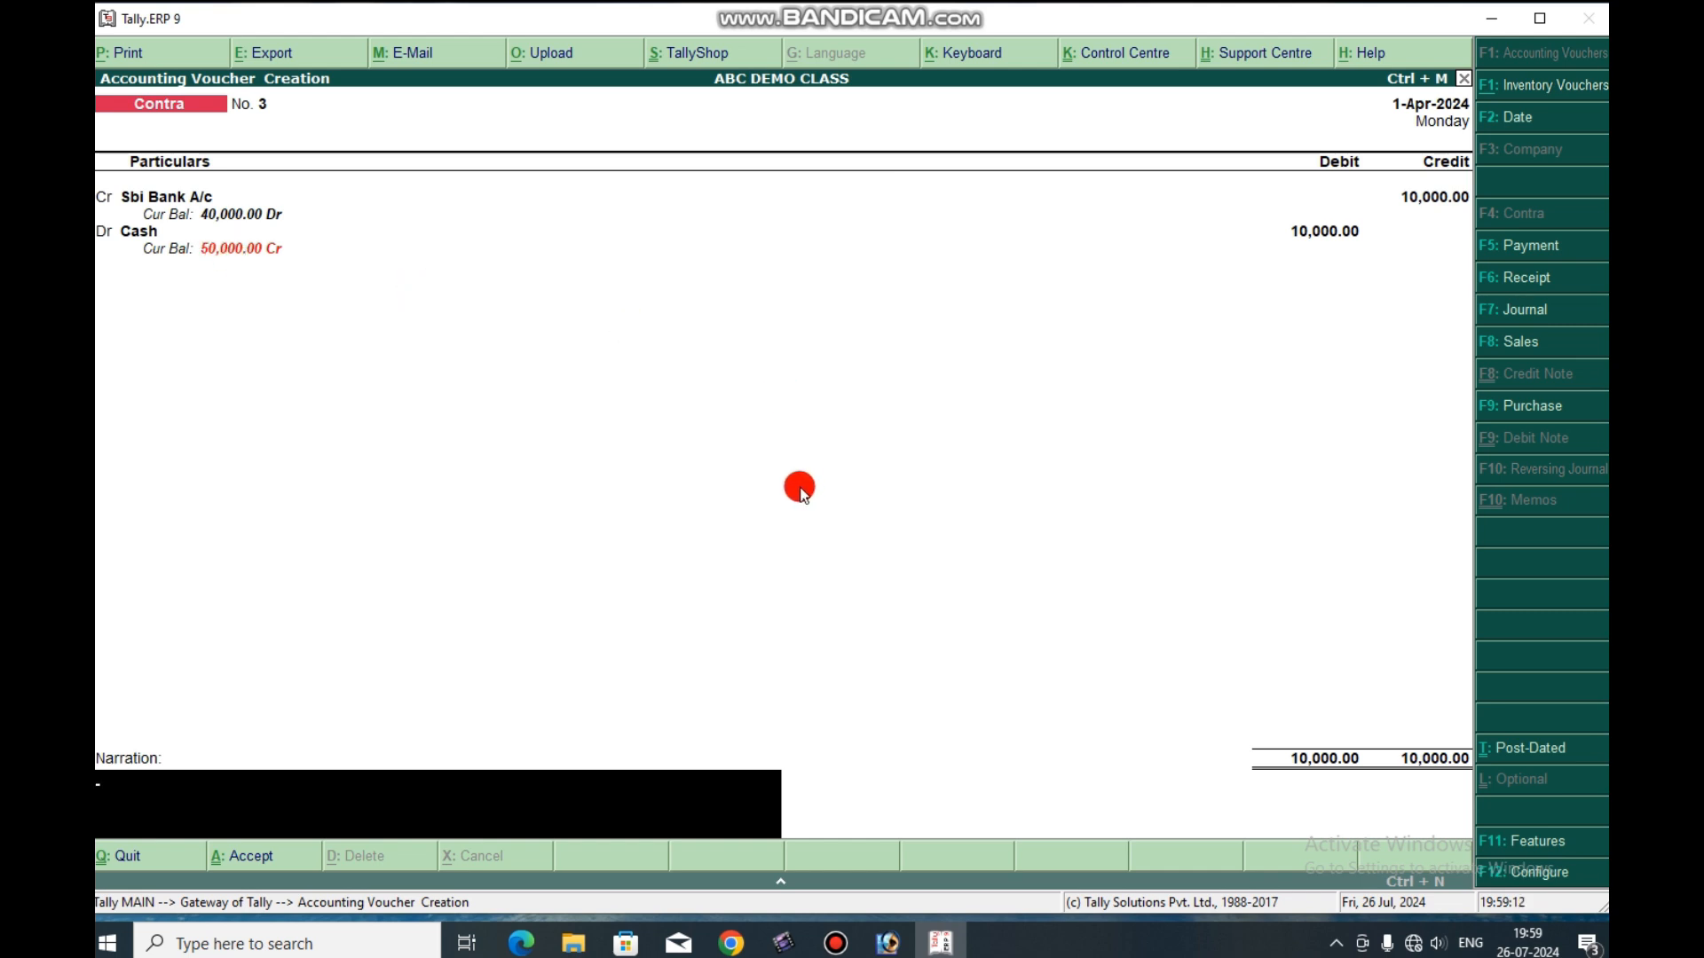
key("Return")
key("Return")
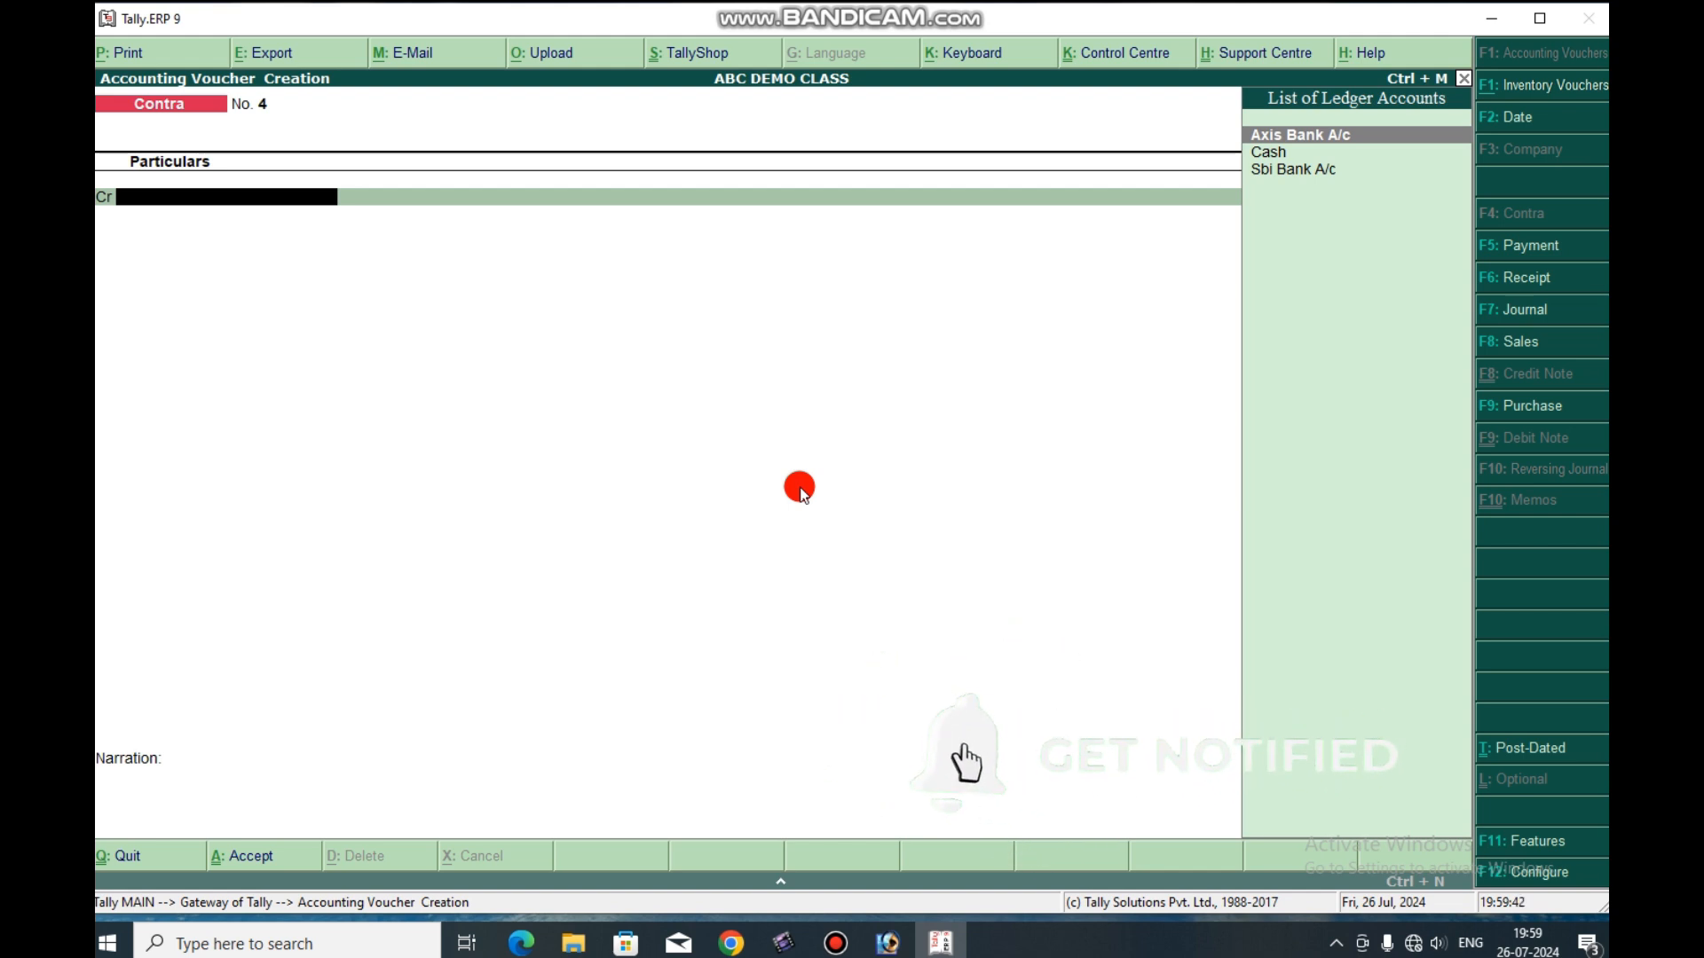
Credit Sbi Bank A/c with 40,000 in the fourth contra voucher, allocated as a Cheque with cheque range Not Applicable and no instrument number.
key("Down")
key("Down")
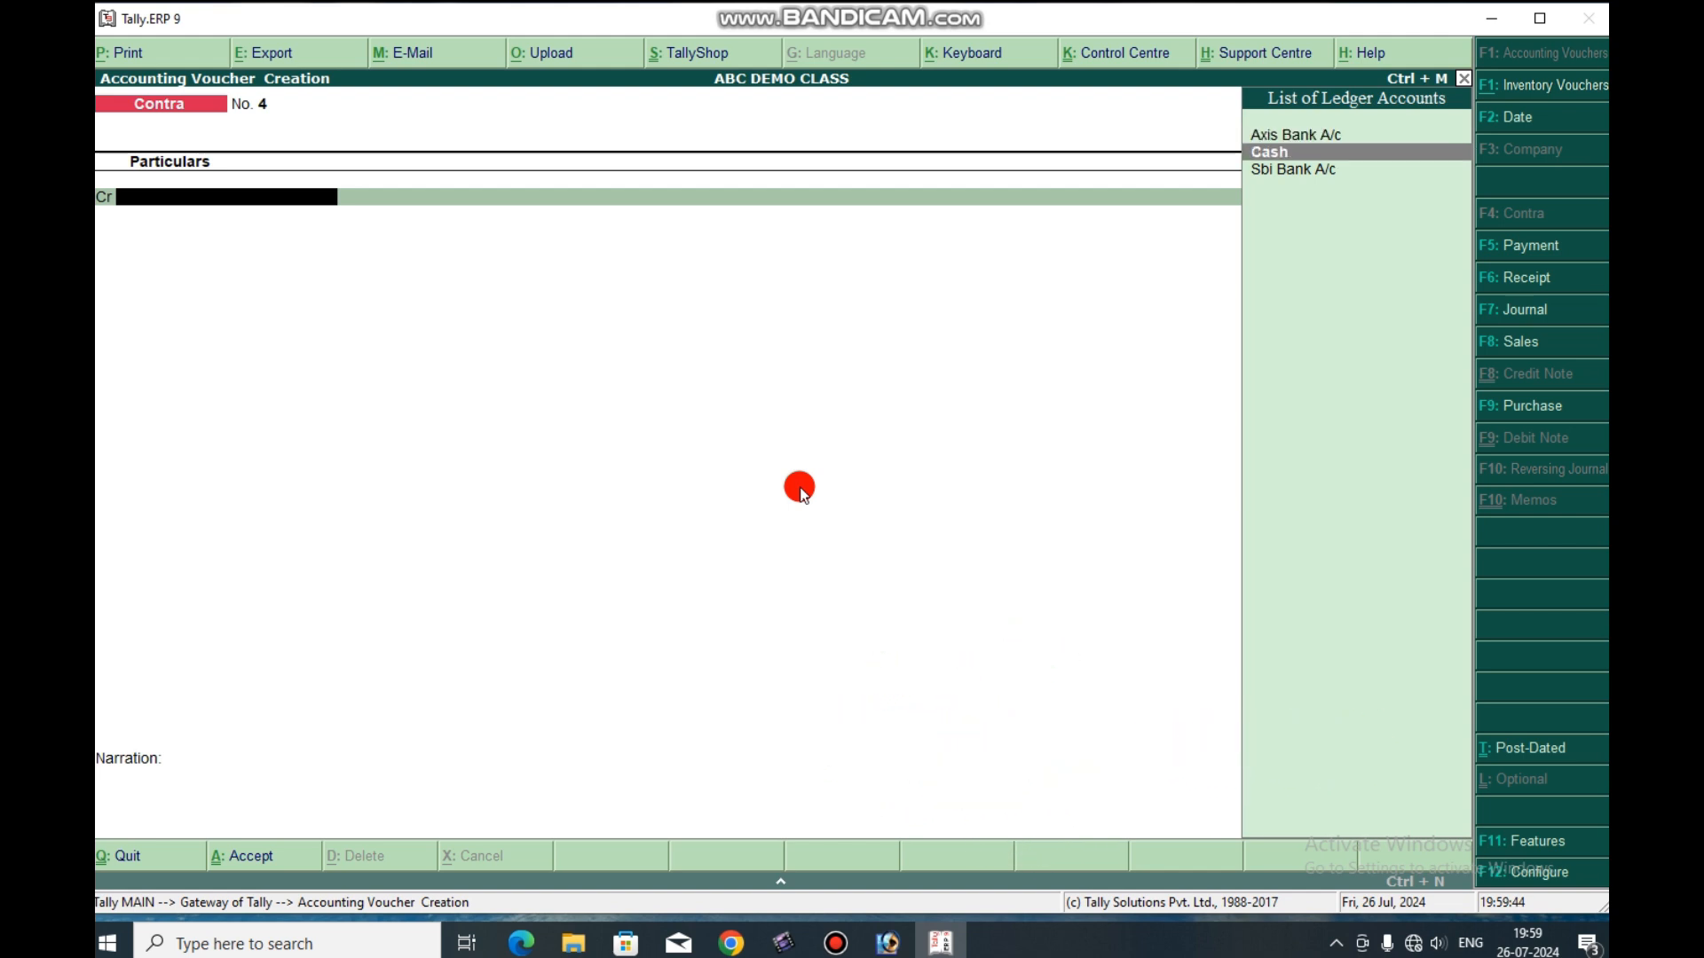
key("Return")
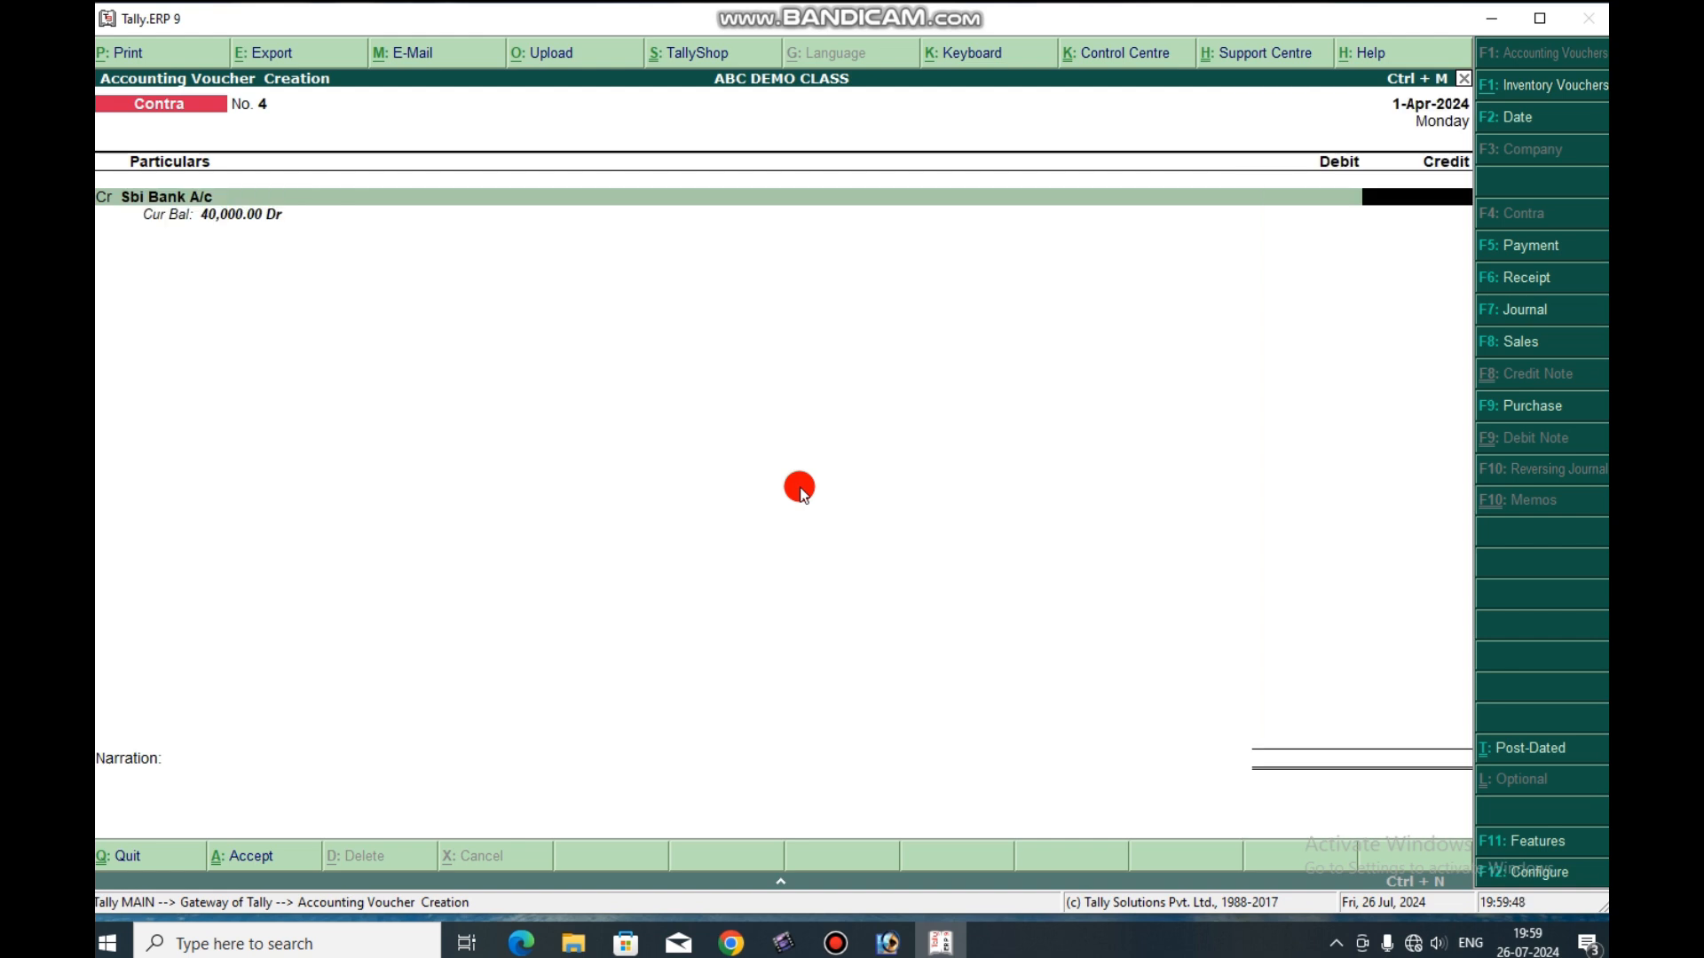
type("40000")
key("Return")
key("Return")
key("Return")
key("Return")
key("Return")
key("Return")
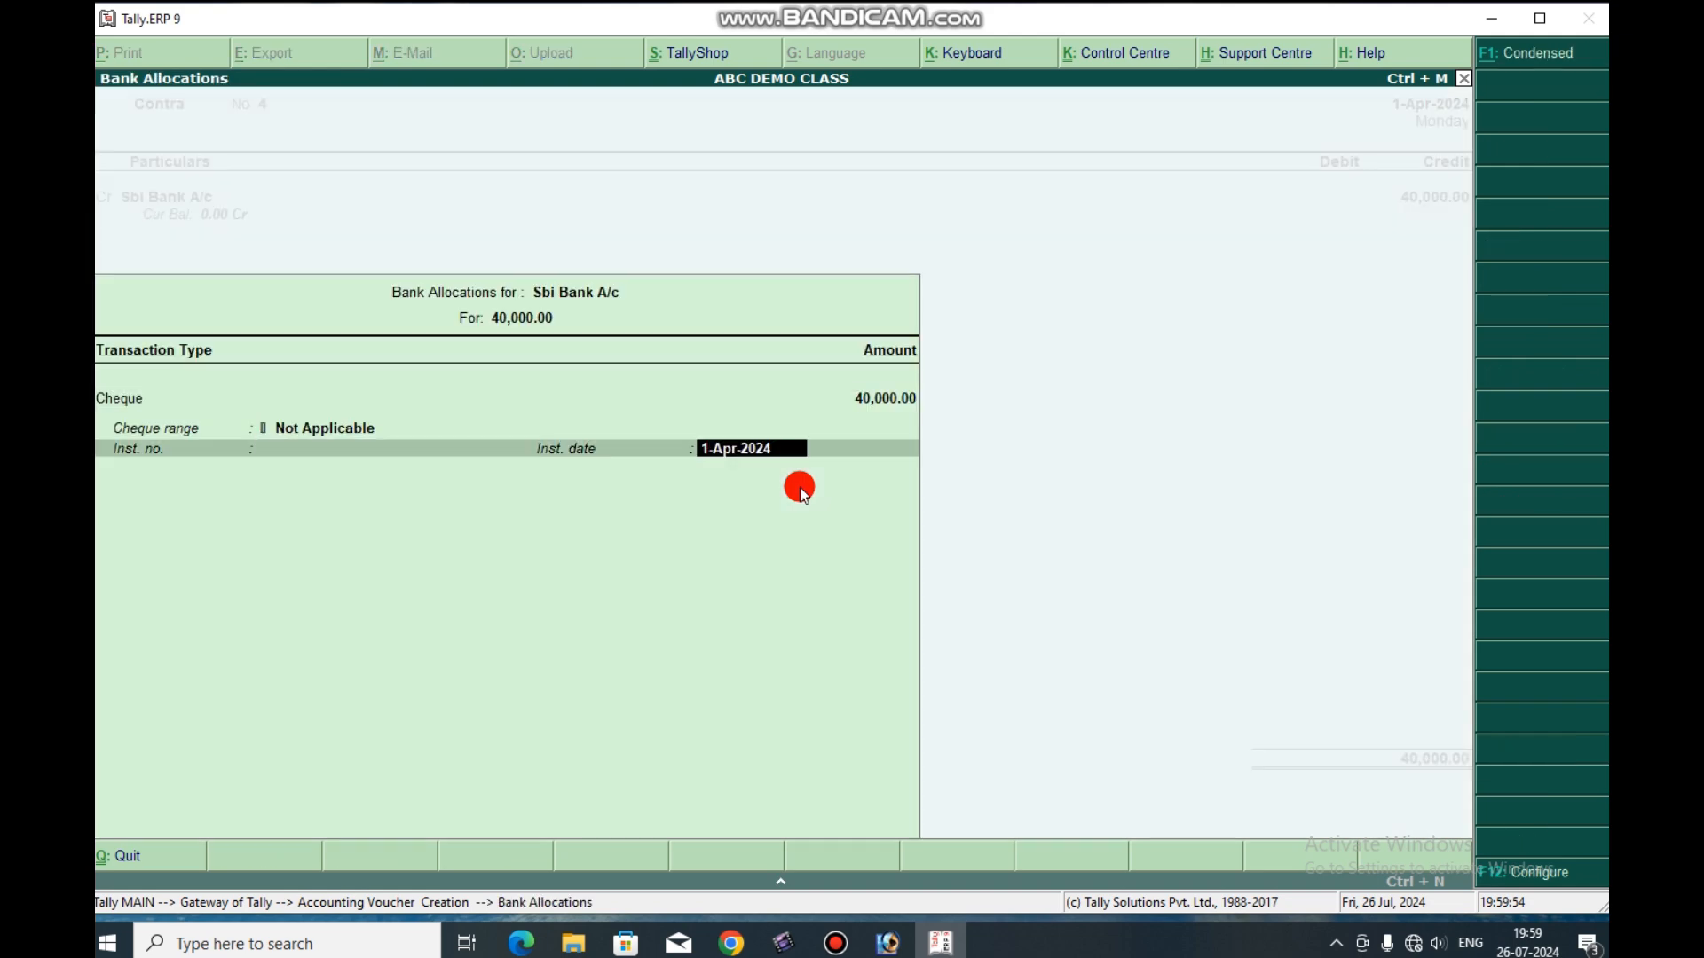
key("Return")
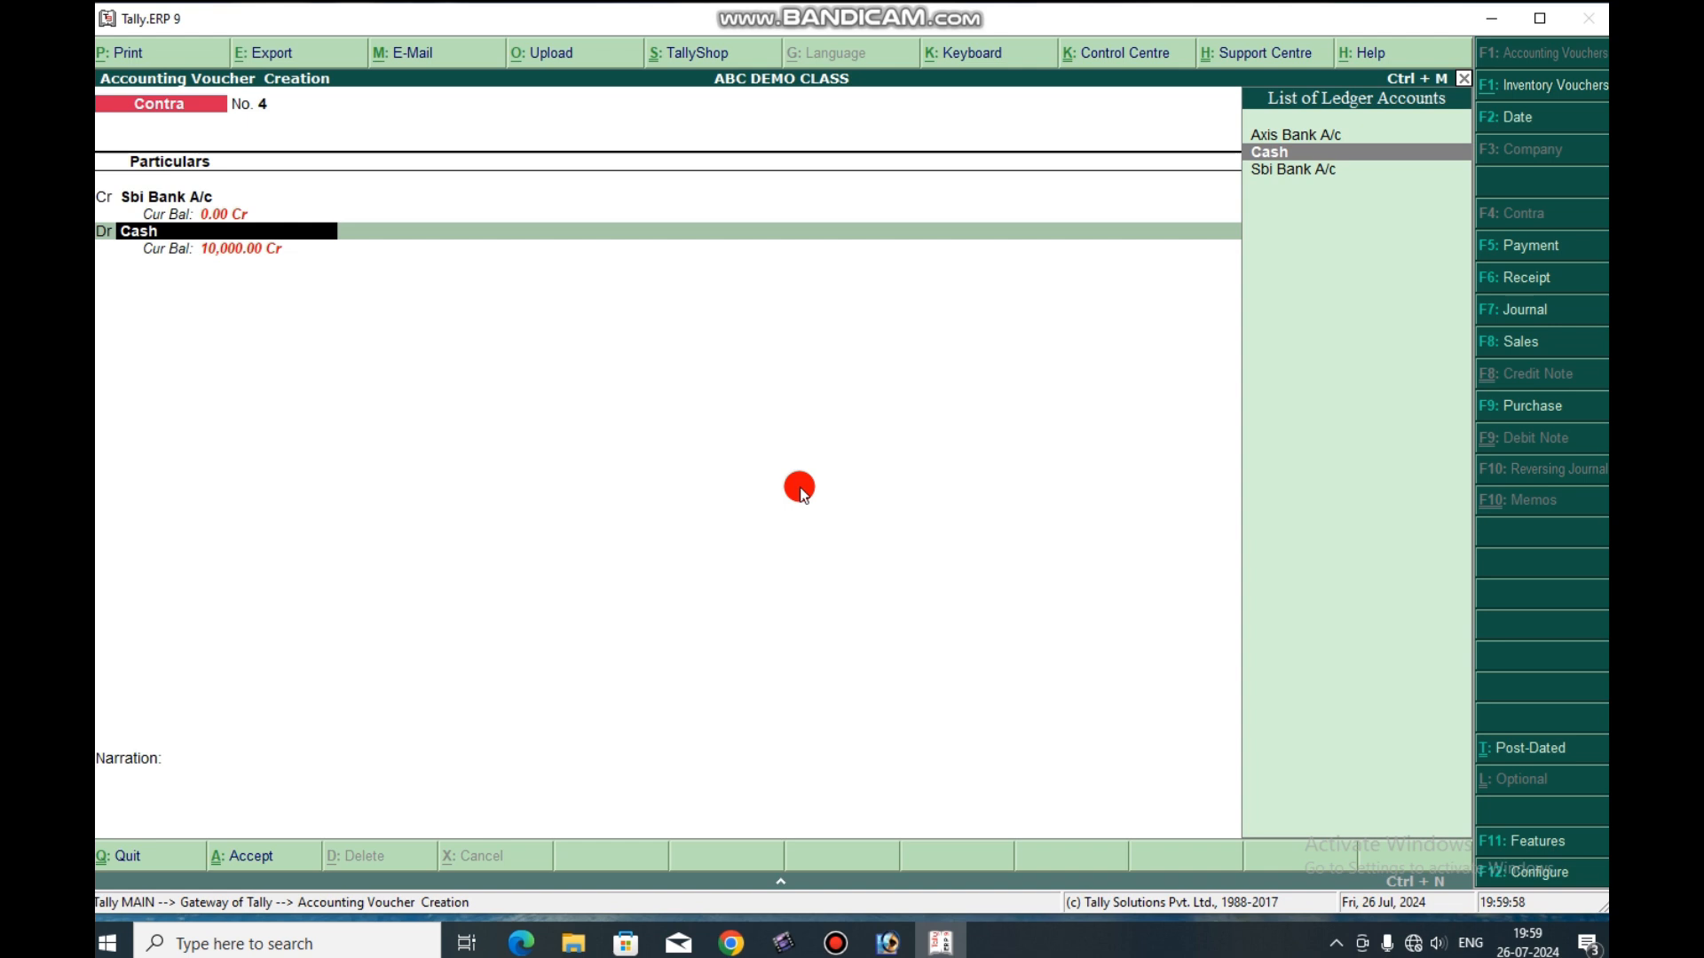
Debit Axis Bank A/c with 40,000 as a Cheque/DD allocation dated 1-Apr-2024, and save the bank transfer voucher.
key("Up")
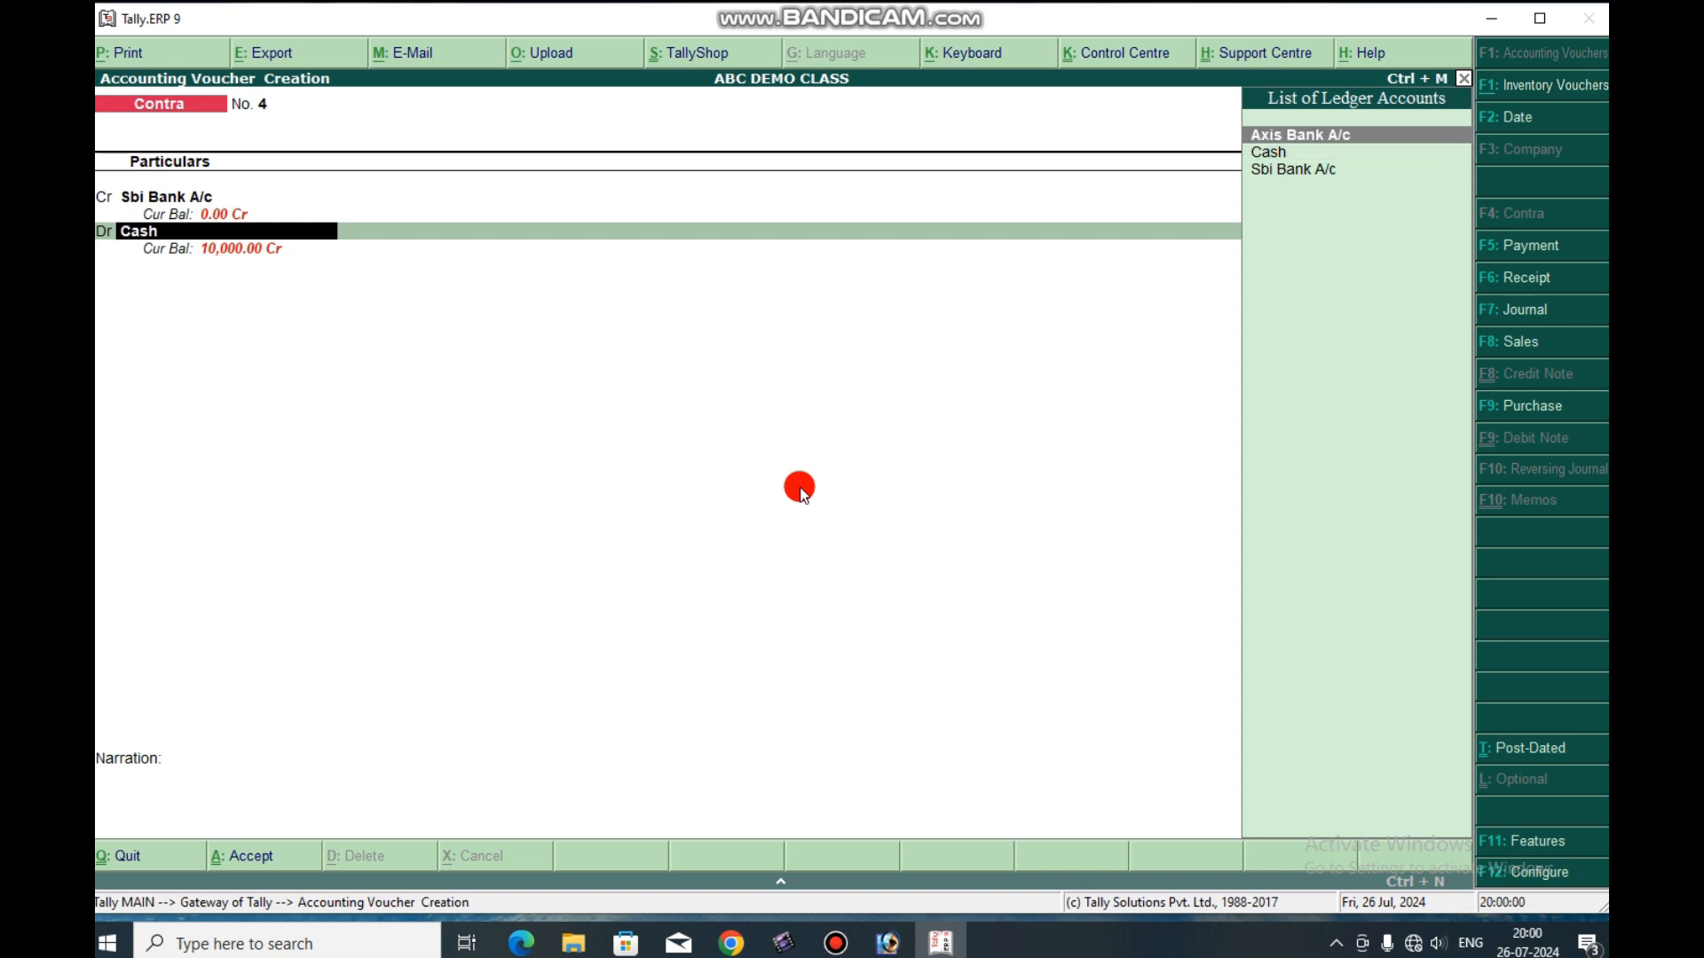
key("Return")
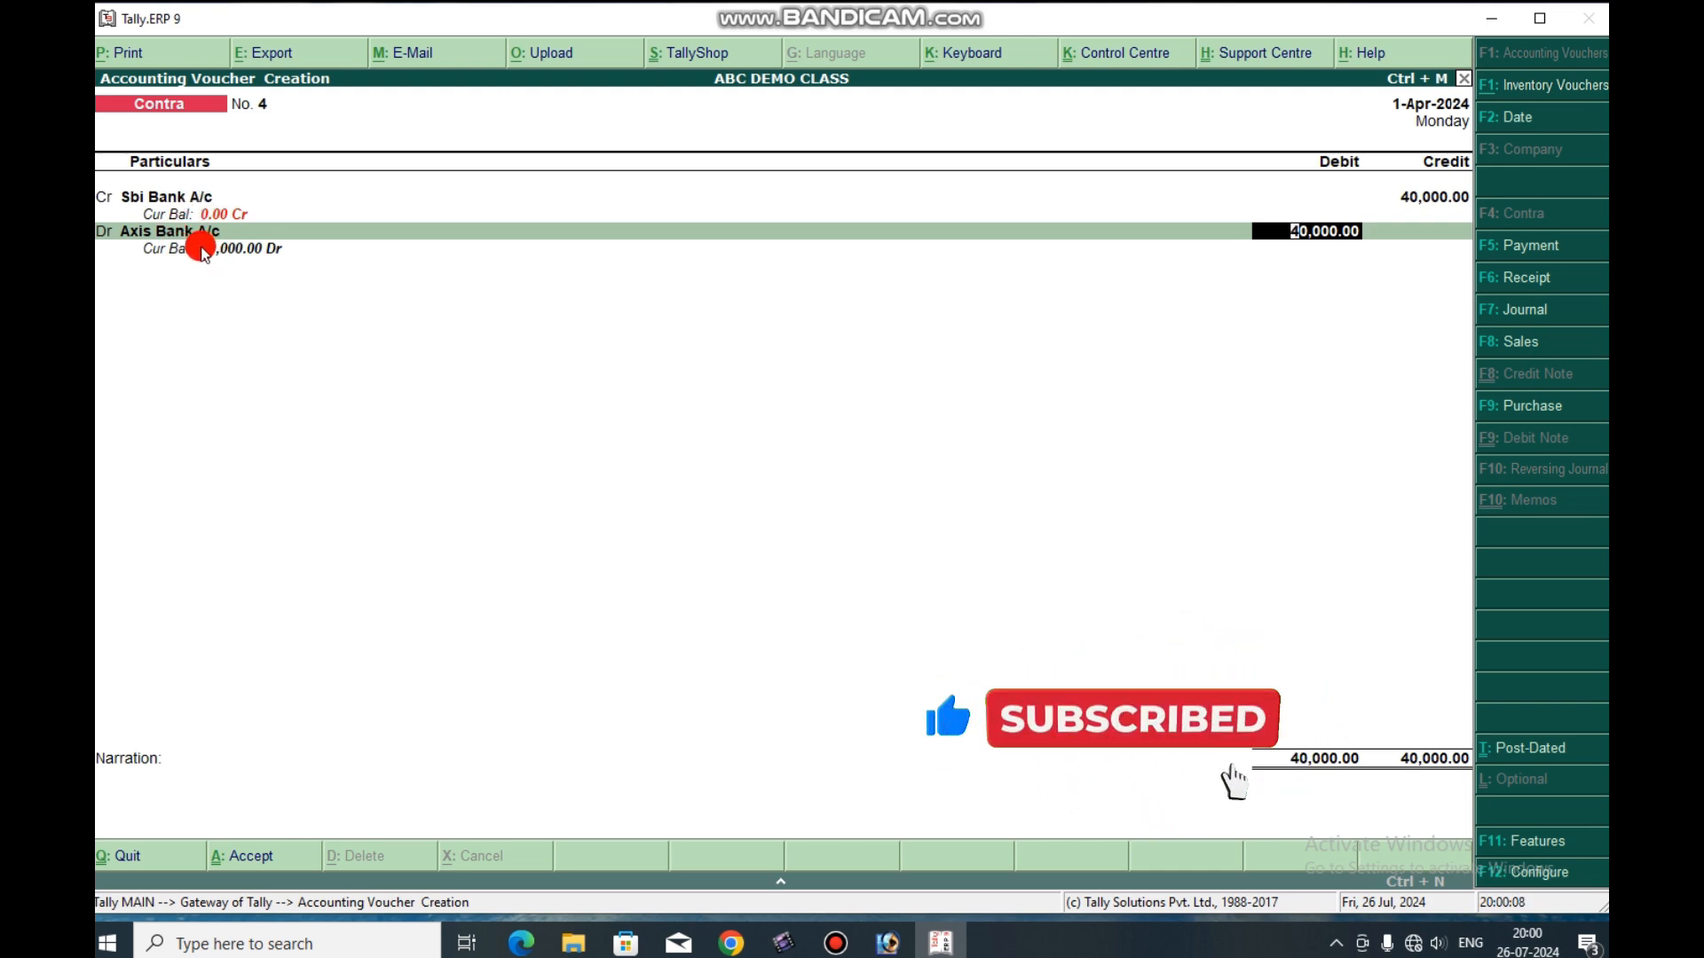
key("Return")
key("Return")
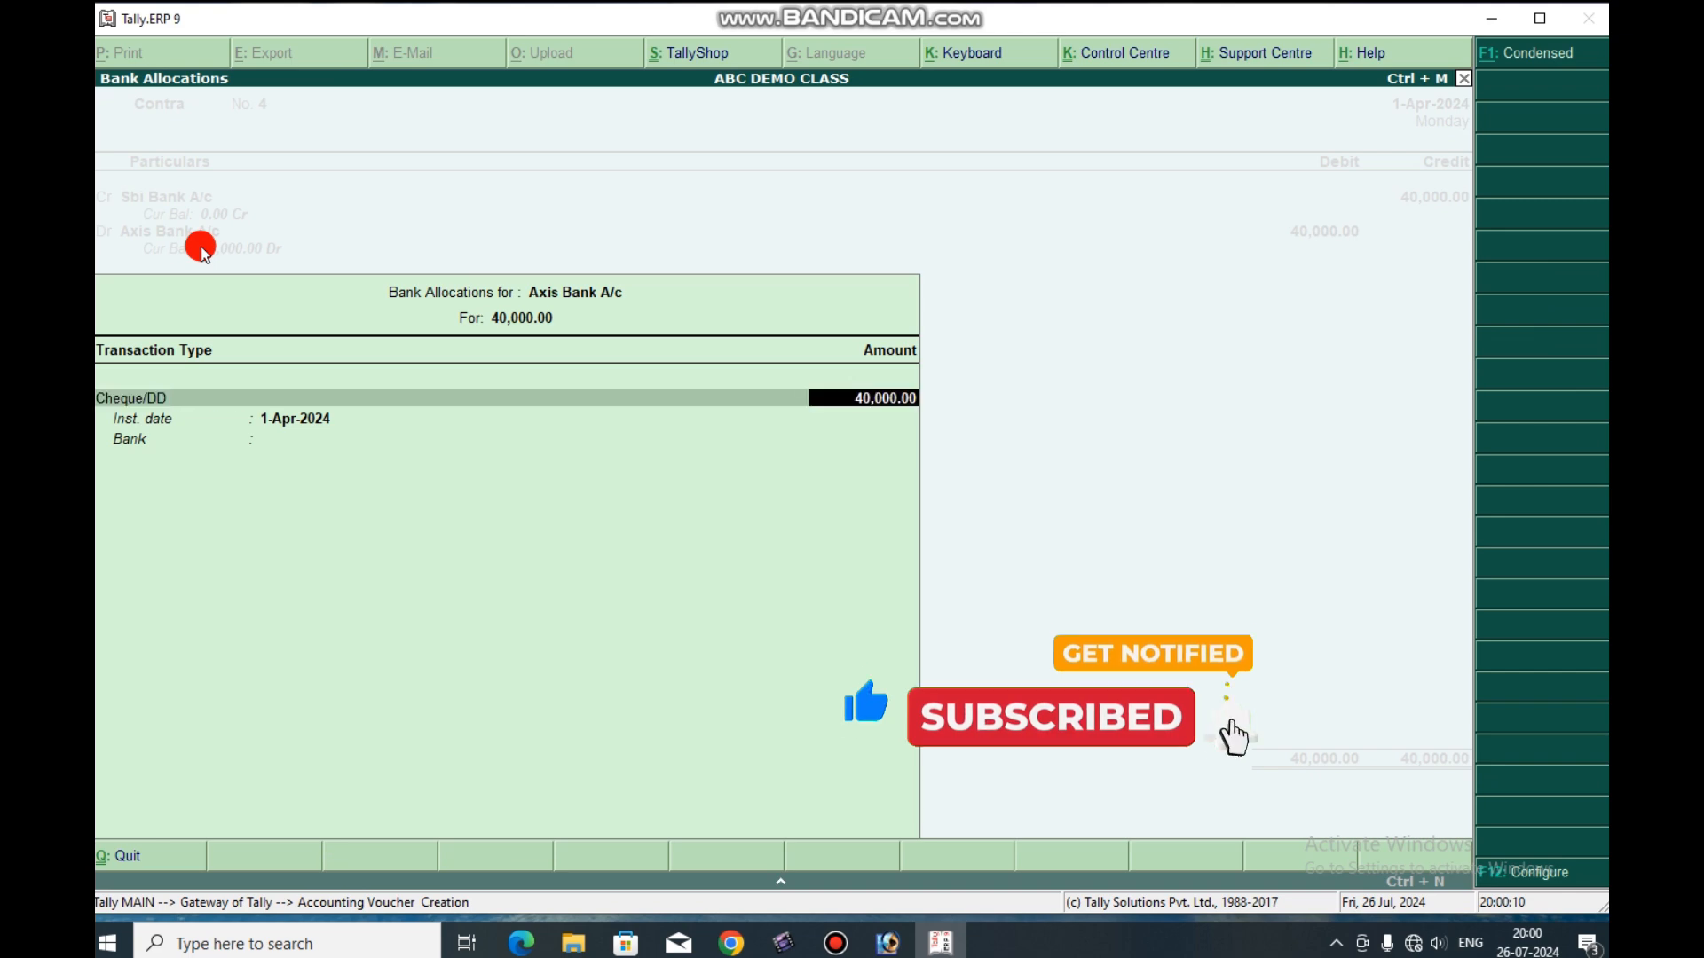
key("Return")
key("Return")
key("Return")
key("Return")
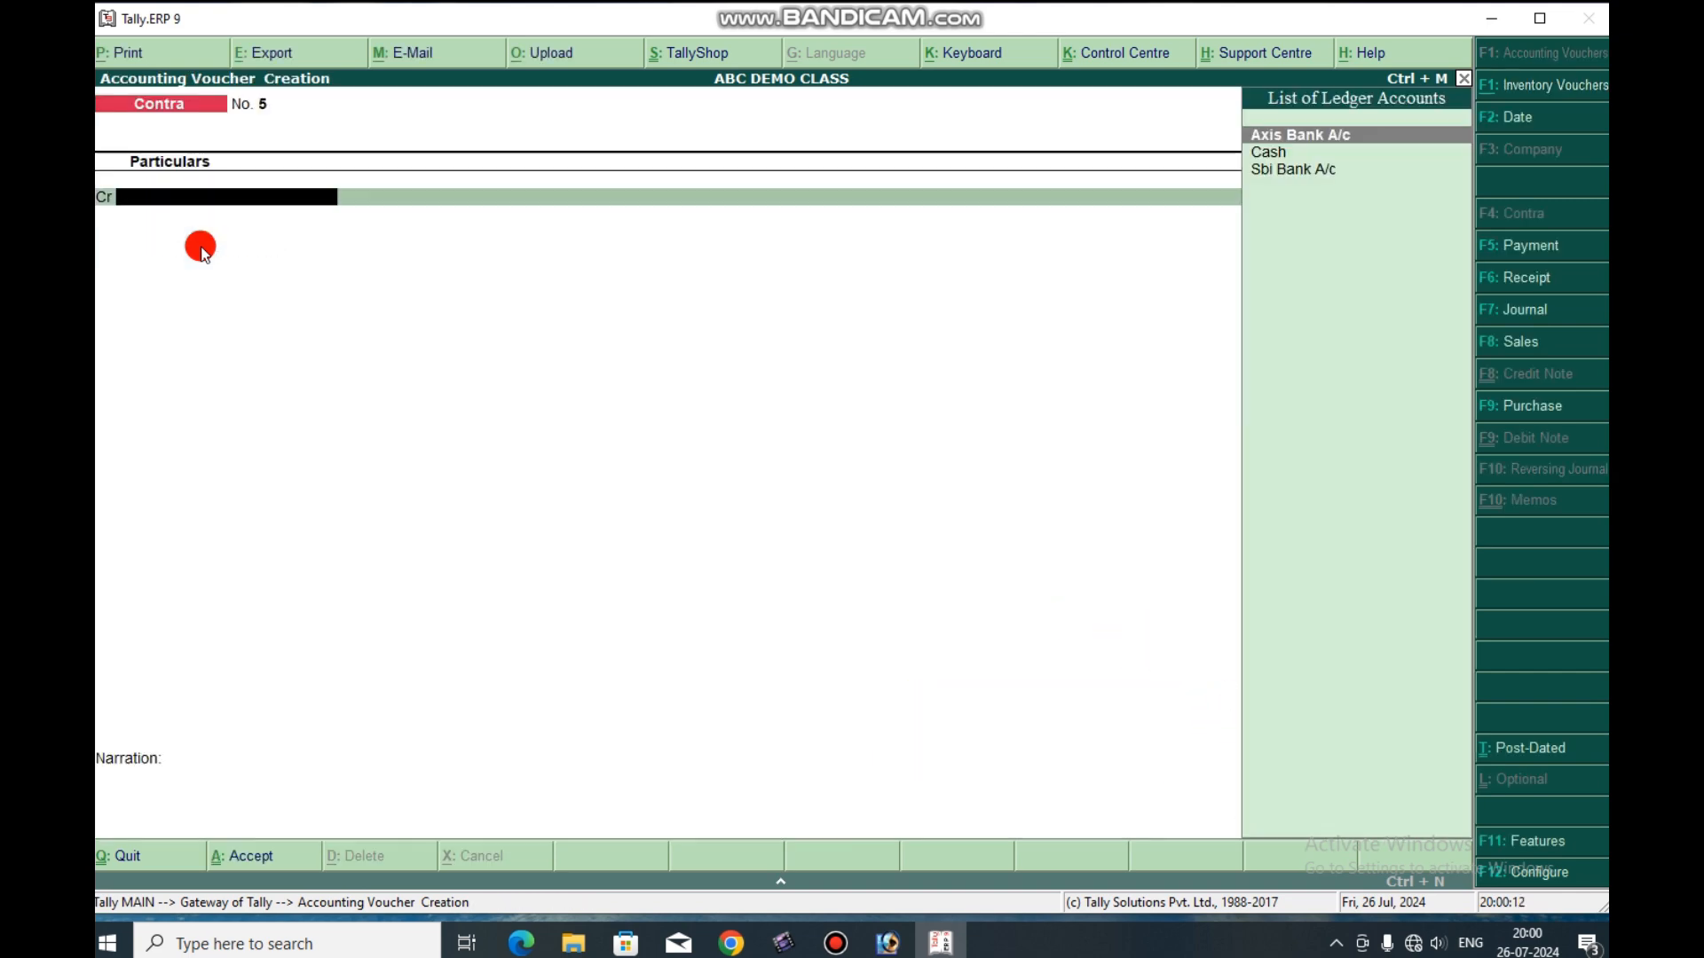
Leave contra voucher creation without recording a fifth voucher and return to the Gateway of Tally.
key("Escape")
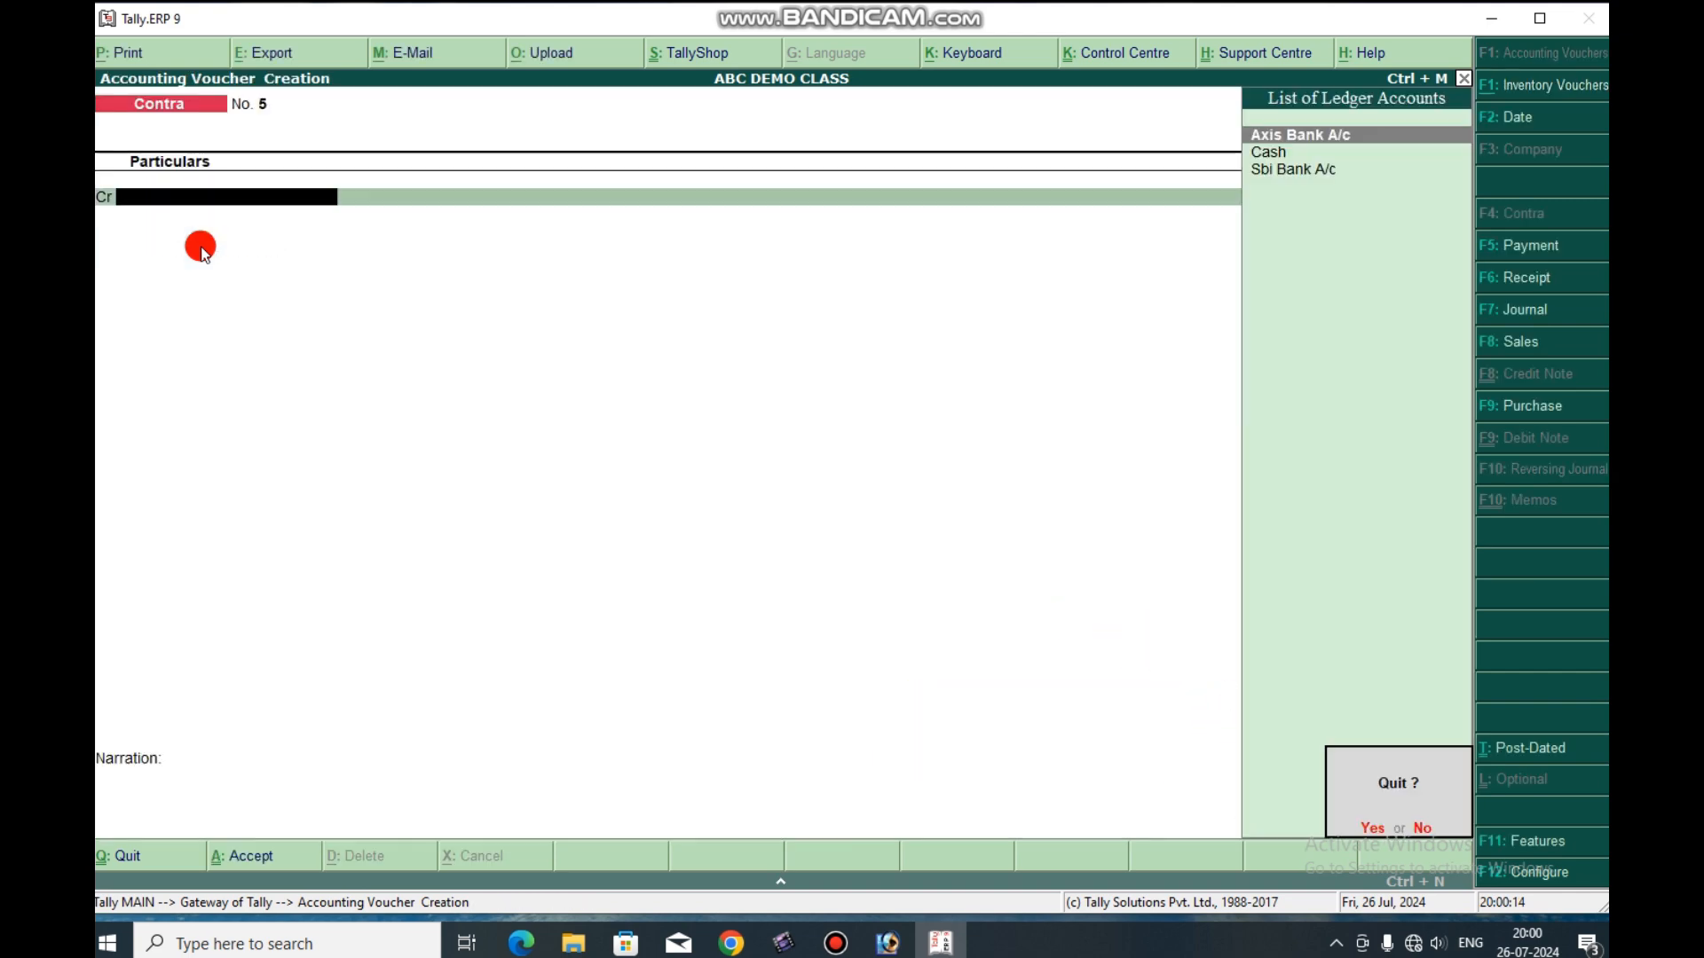
key("y")
View the Profit & Loss A/c report of ABC DEMO CLASS and return to the Gateway of Tally.
key("Down")
key("Down")
key("Down")
key("Down")
key("Down")
key("Down")
key("Up")
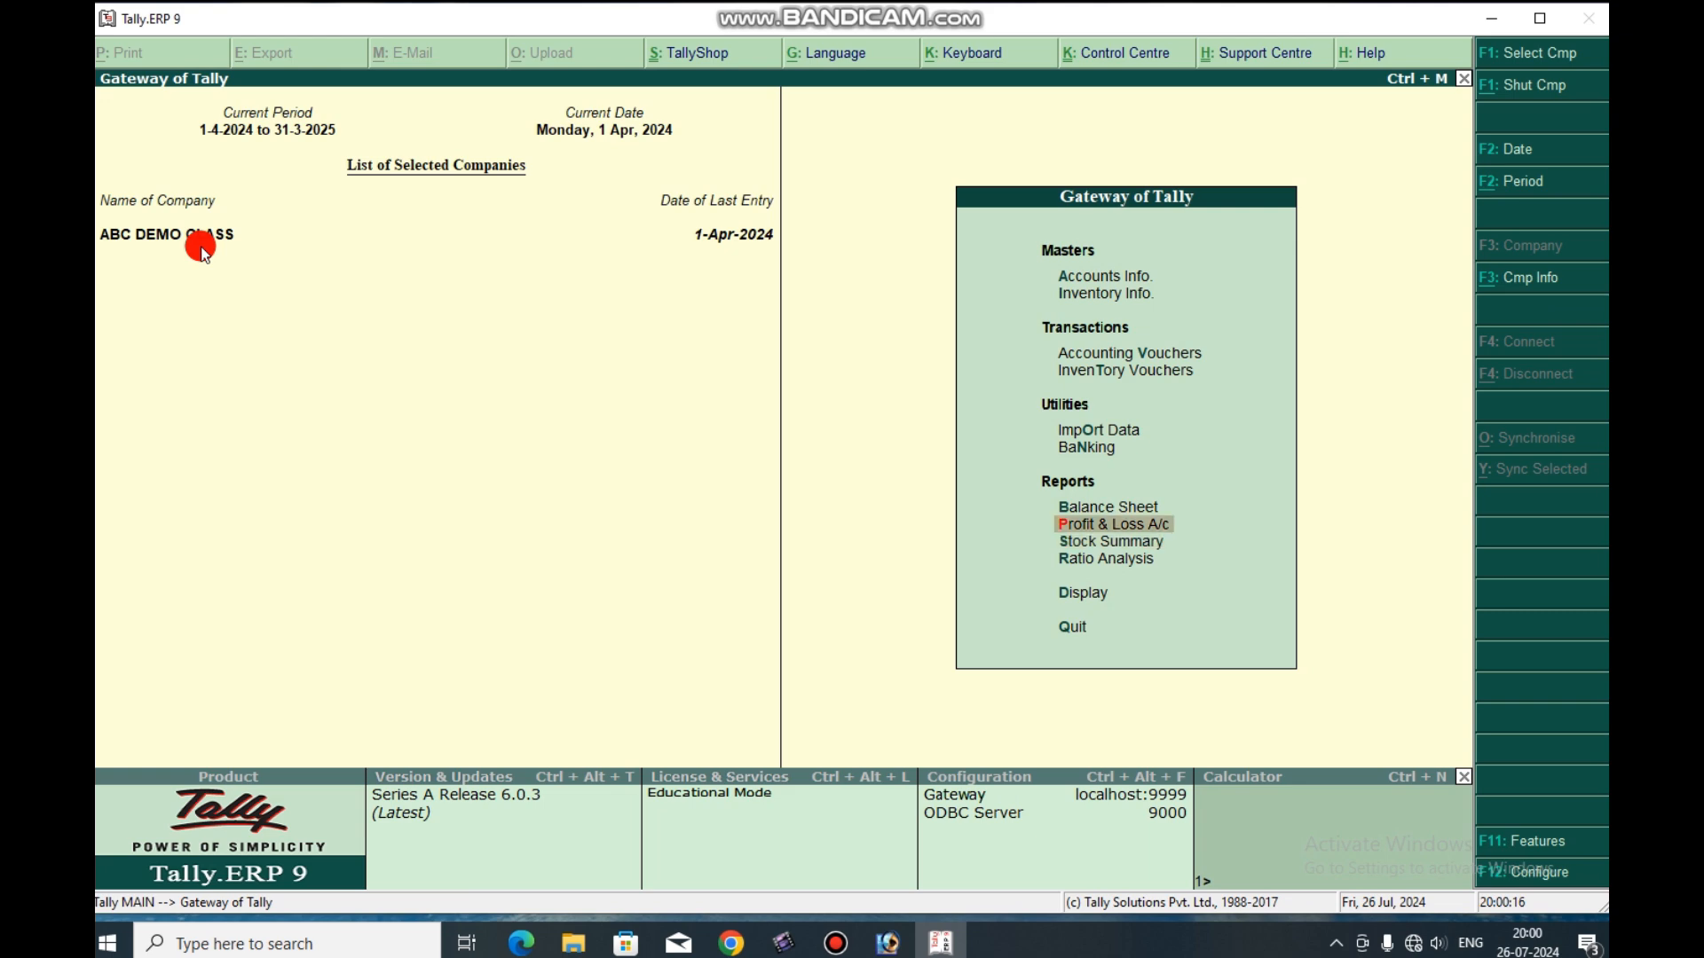
key("Return")
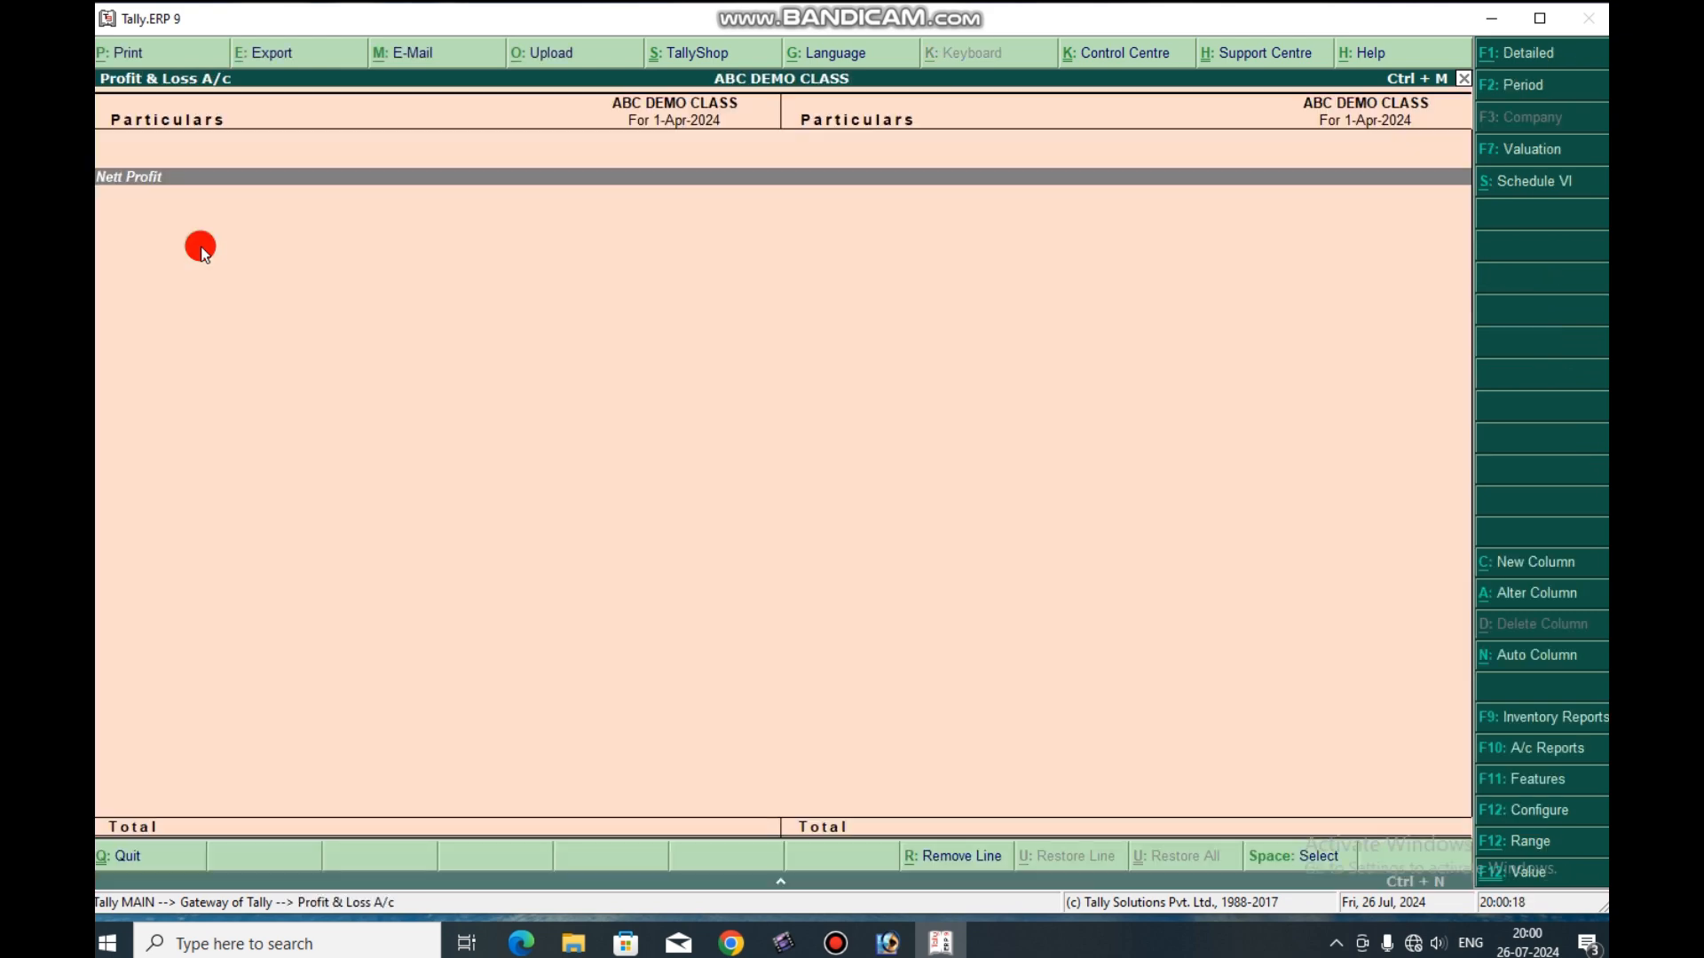
key("Escape")
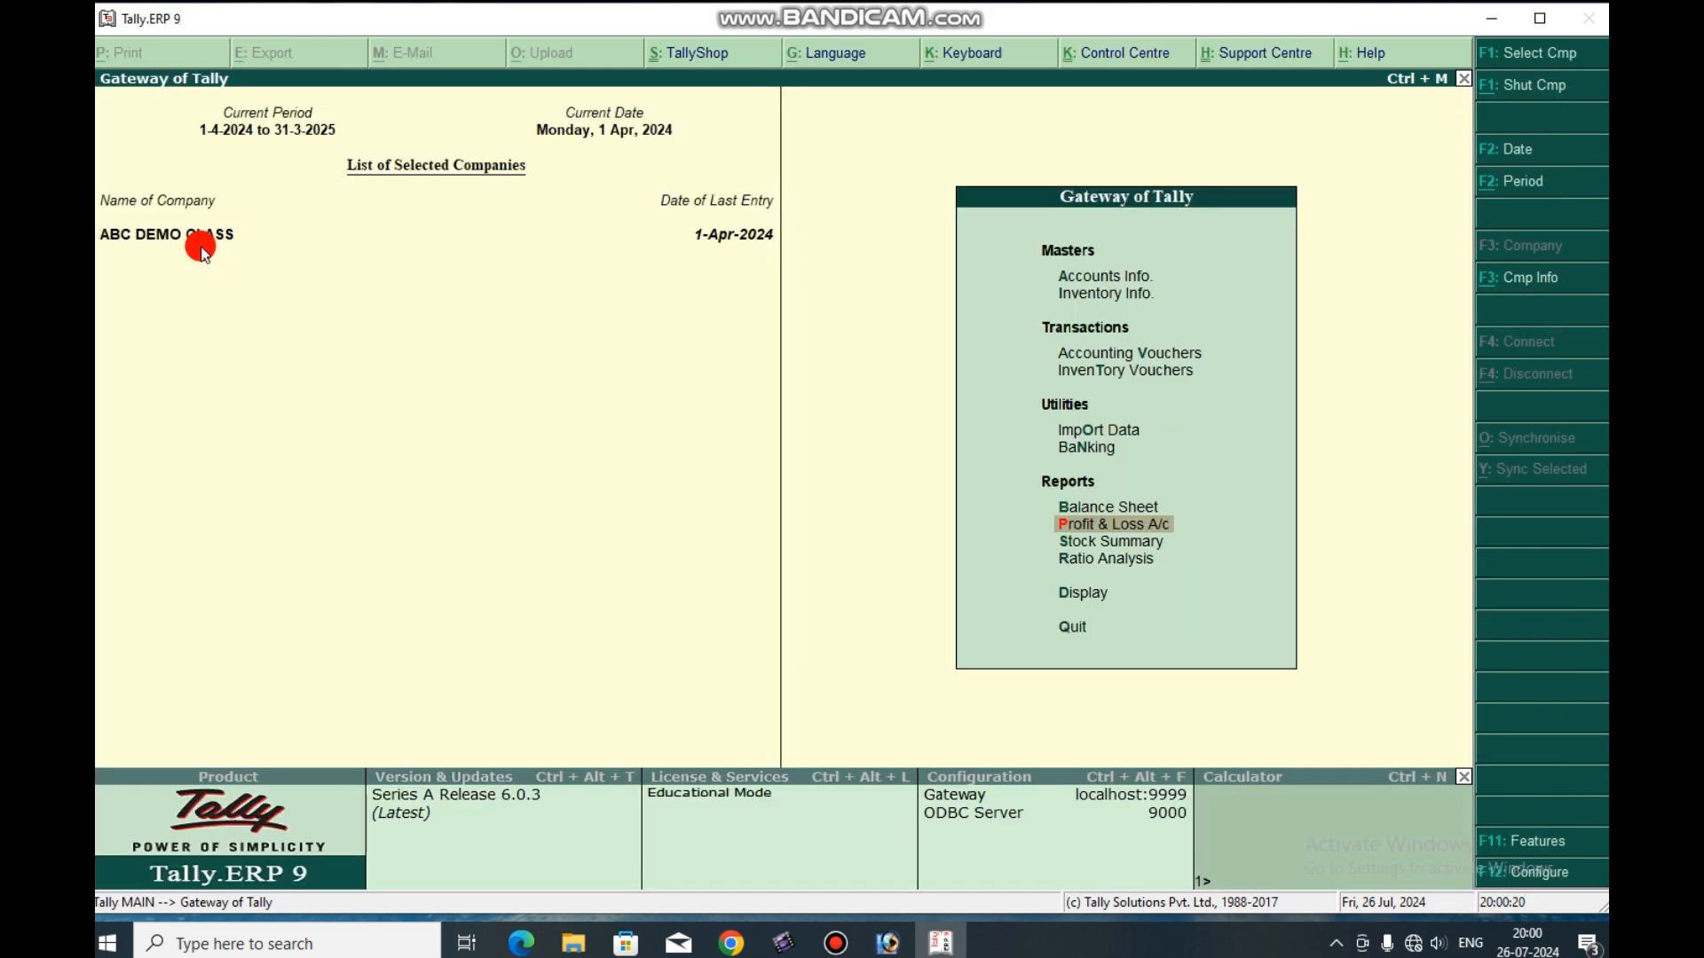
key("Down")
key("Down")
key("Down")
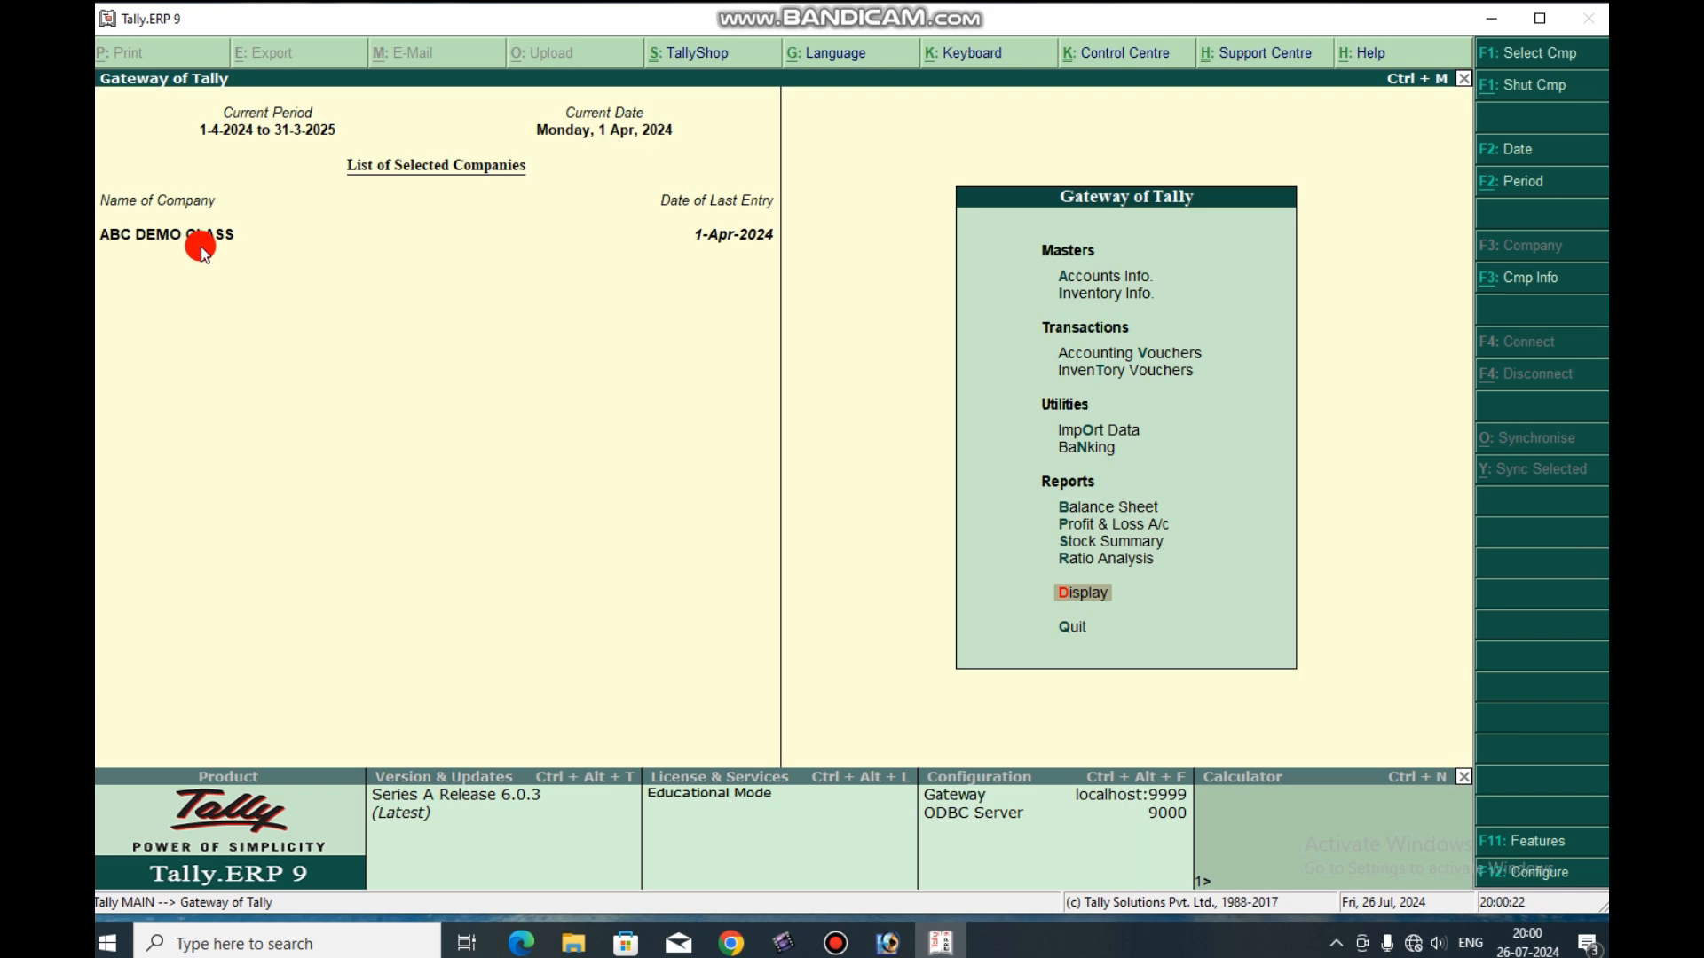
key("Return")
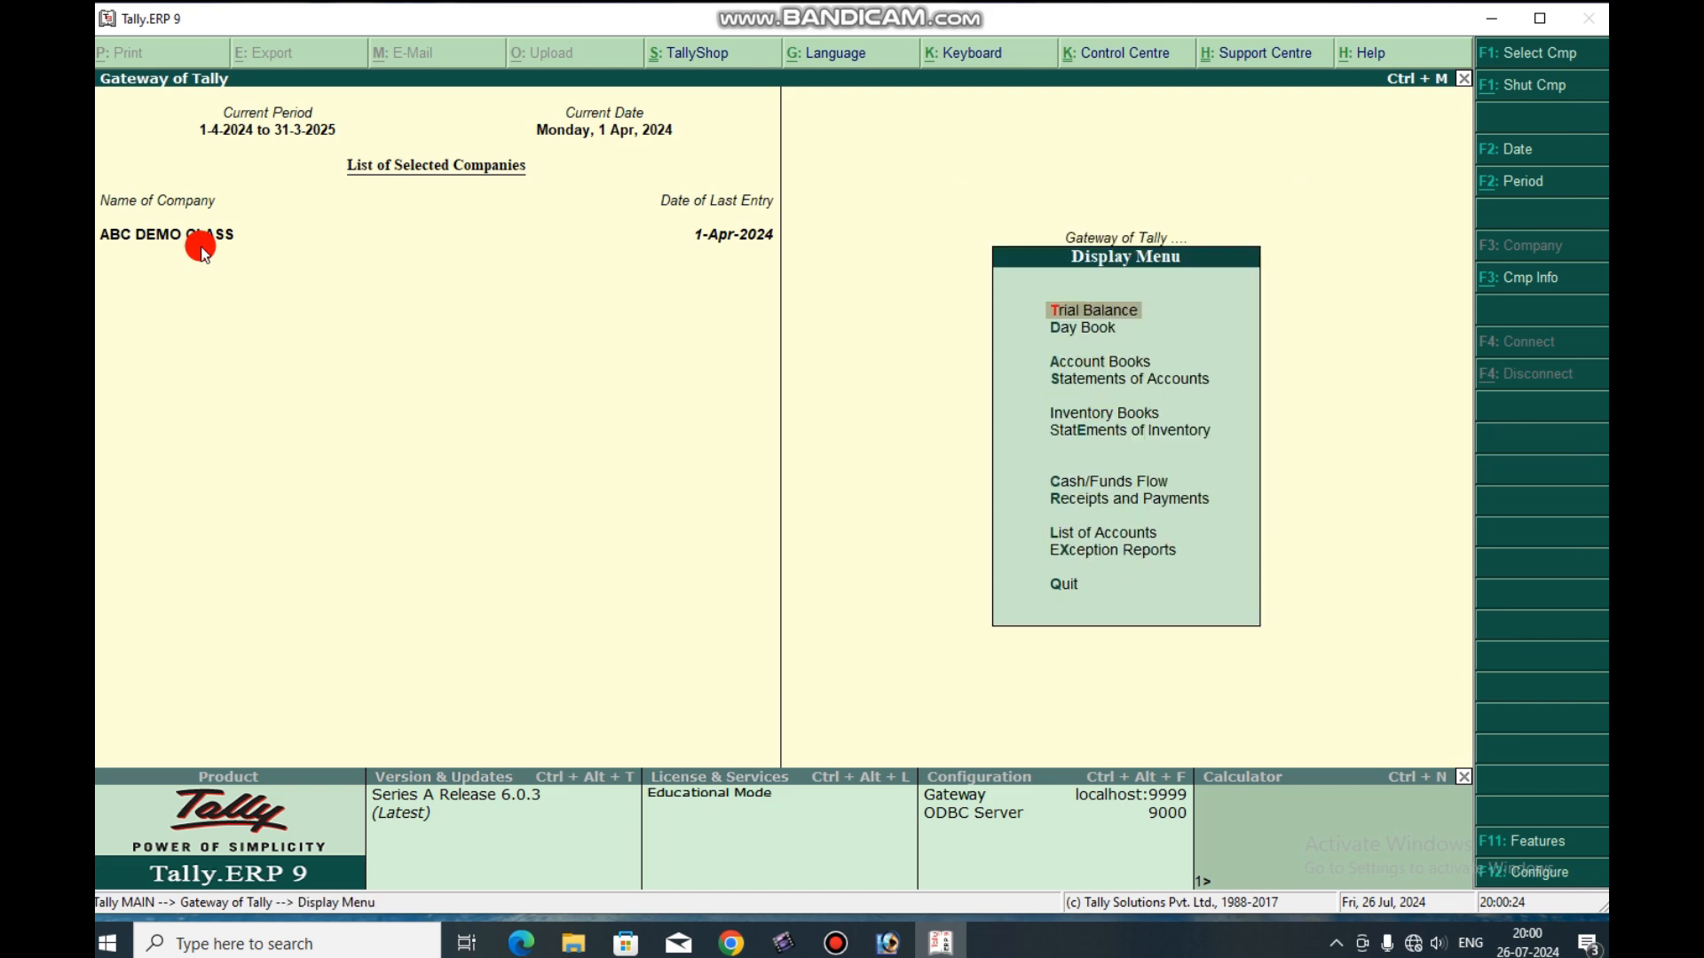
key("Escape")
key("Up")
key("Up")
key("Up")
key("Up")
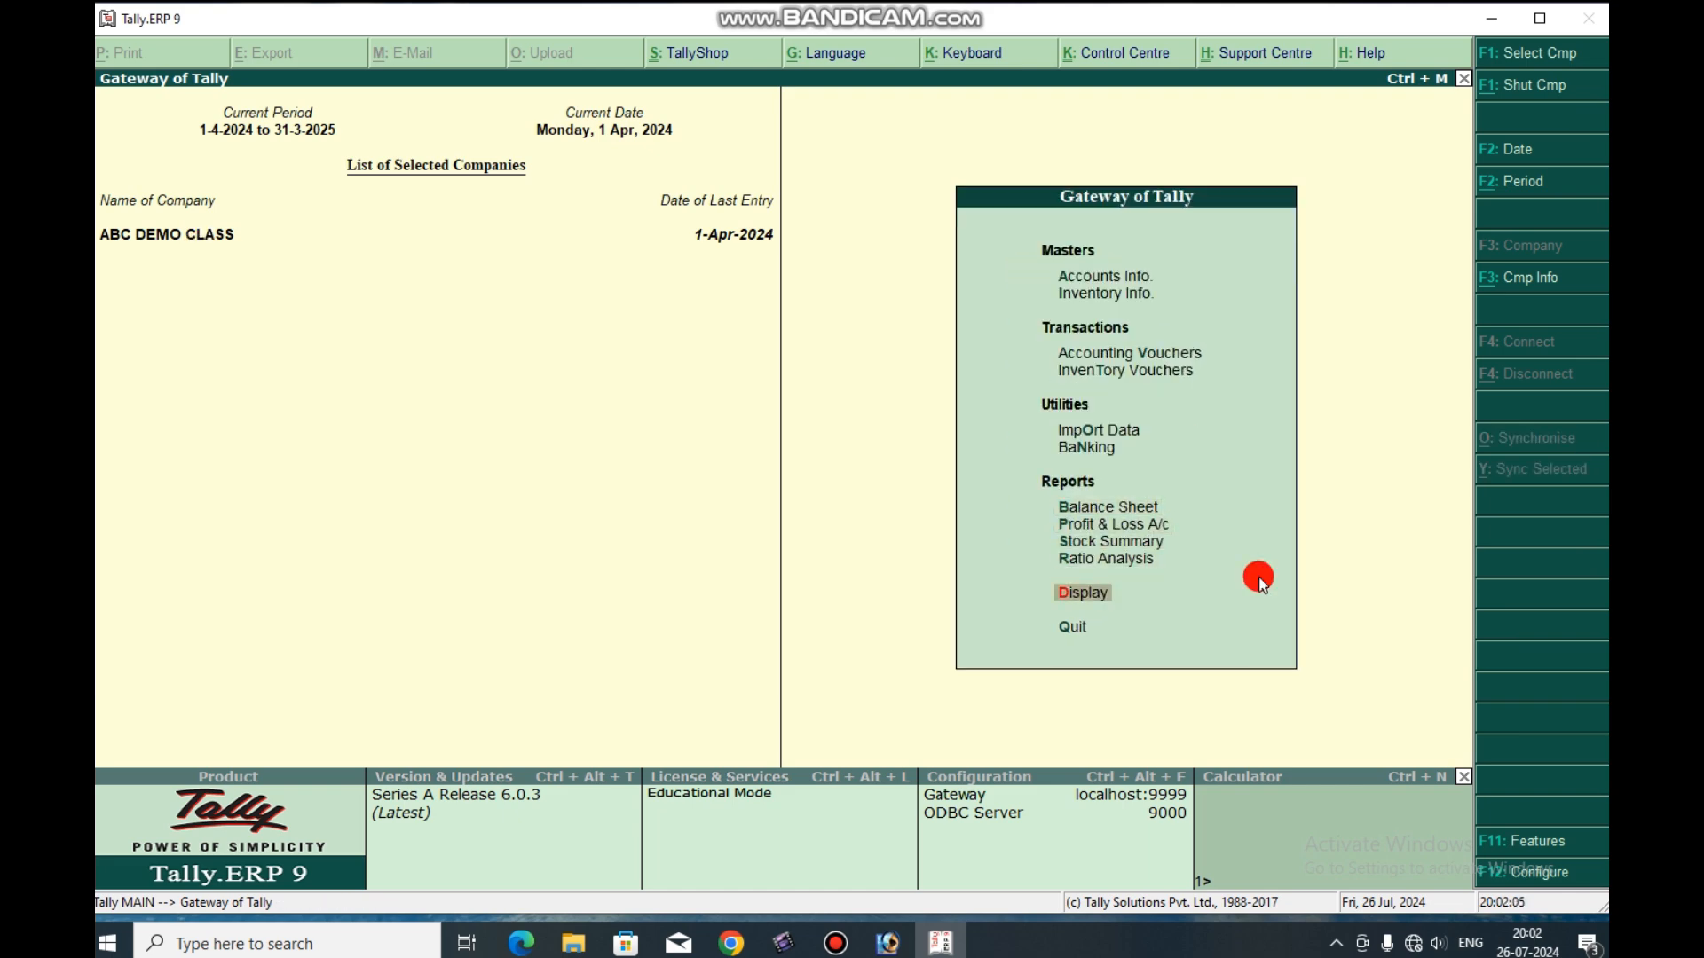
Display the Day Book for 1-Apr-2024 and go through the recorded contra vouchers.
key("Return")
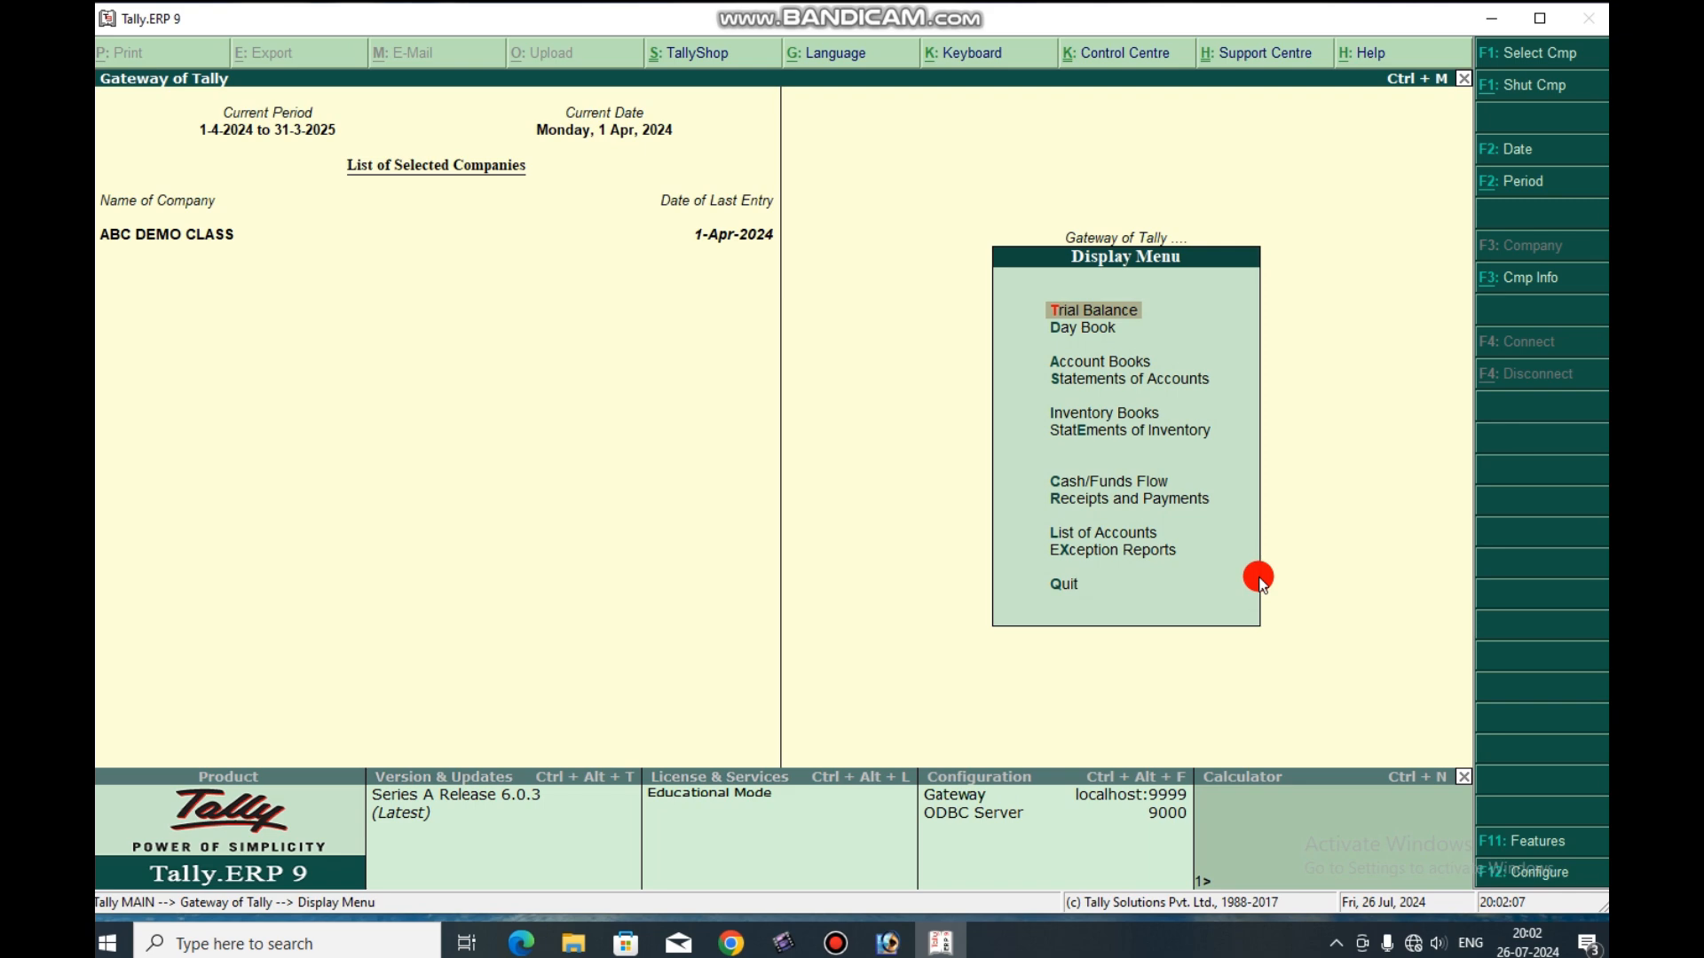
key("Down")
key("Down")
key("Up")
key("Return")
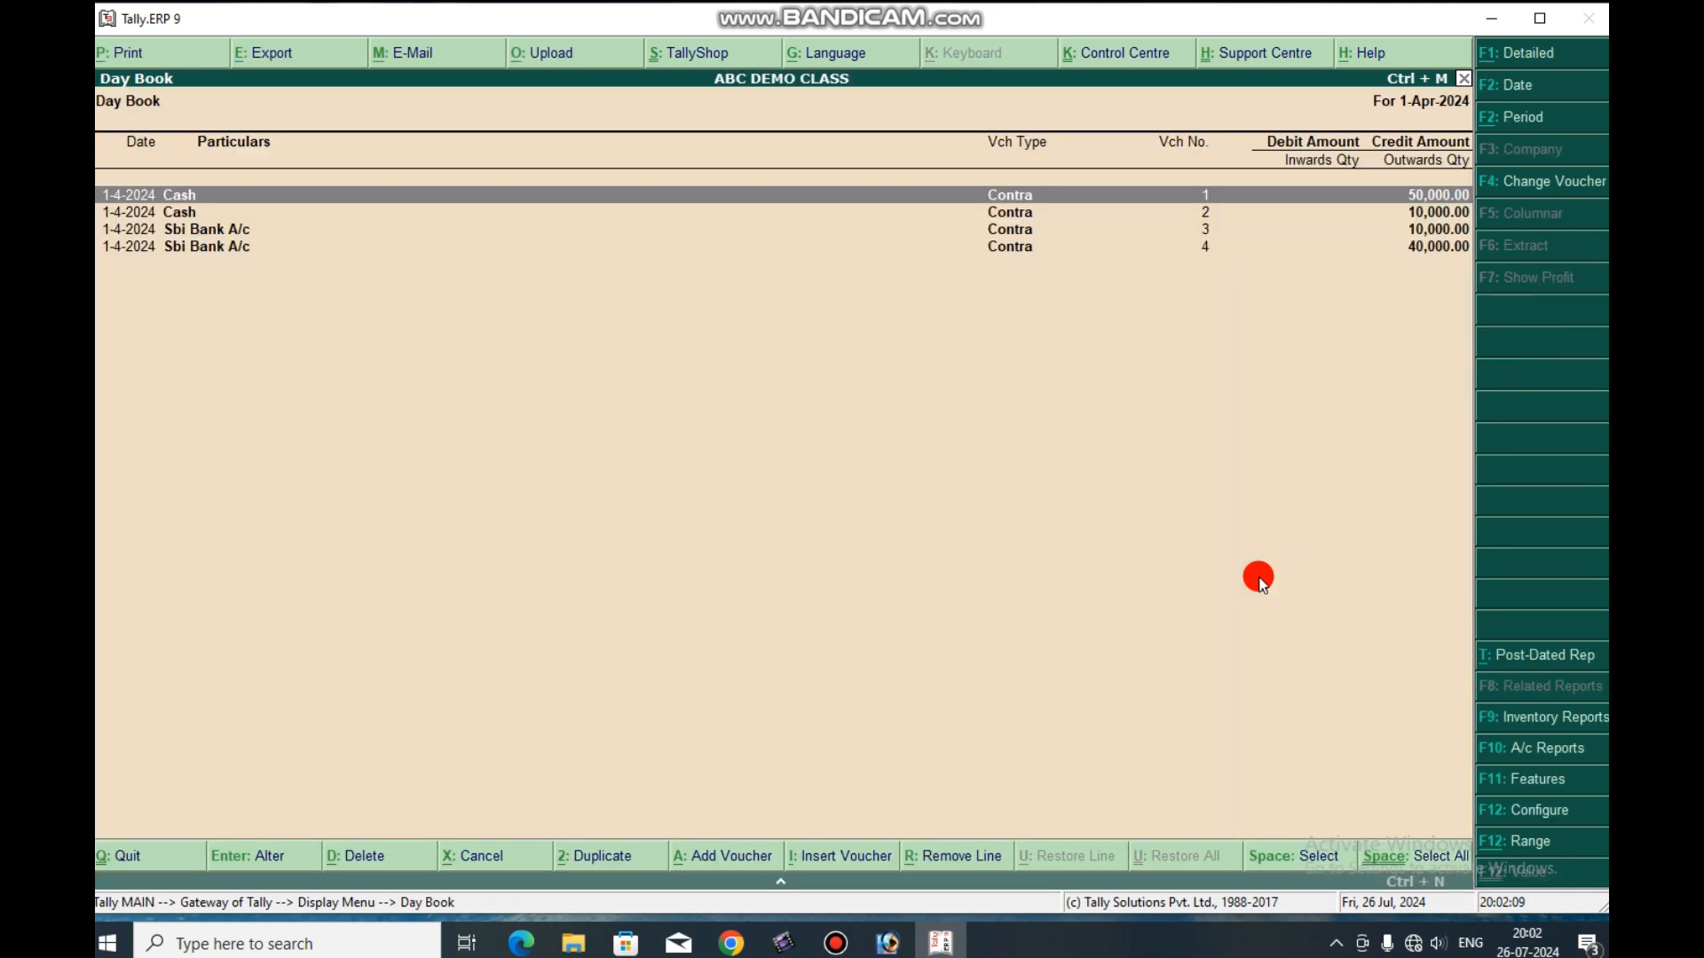
key("Down")
key("Down")
key("Down")
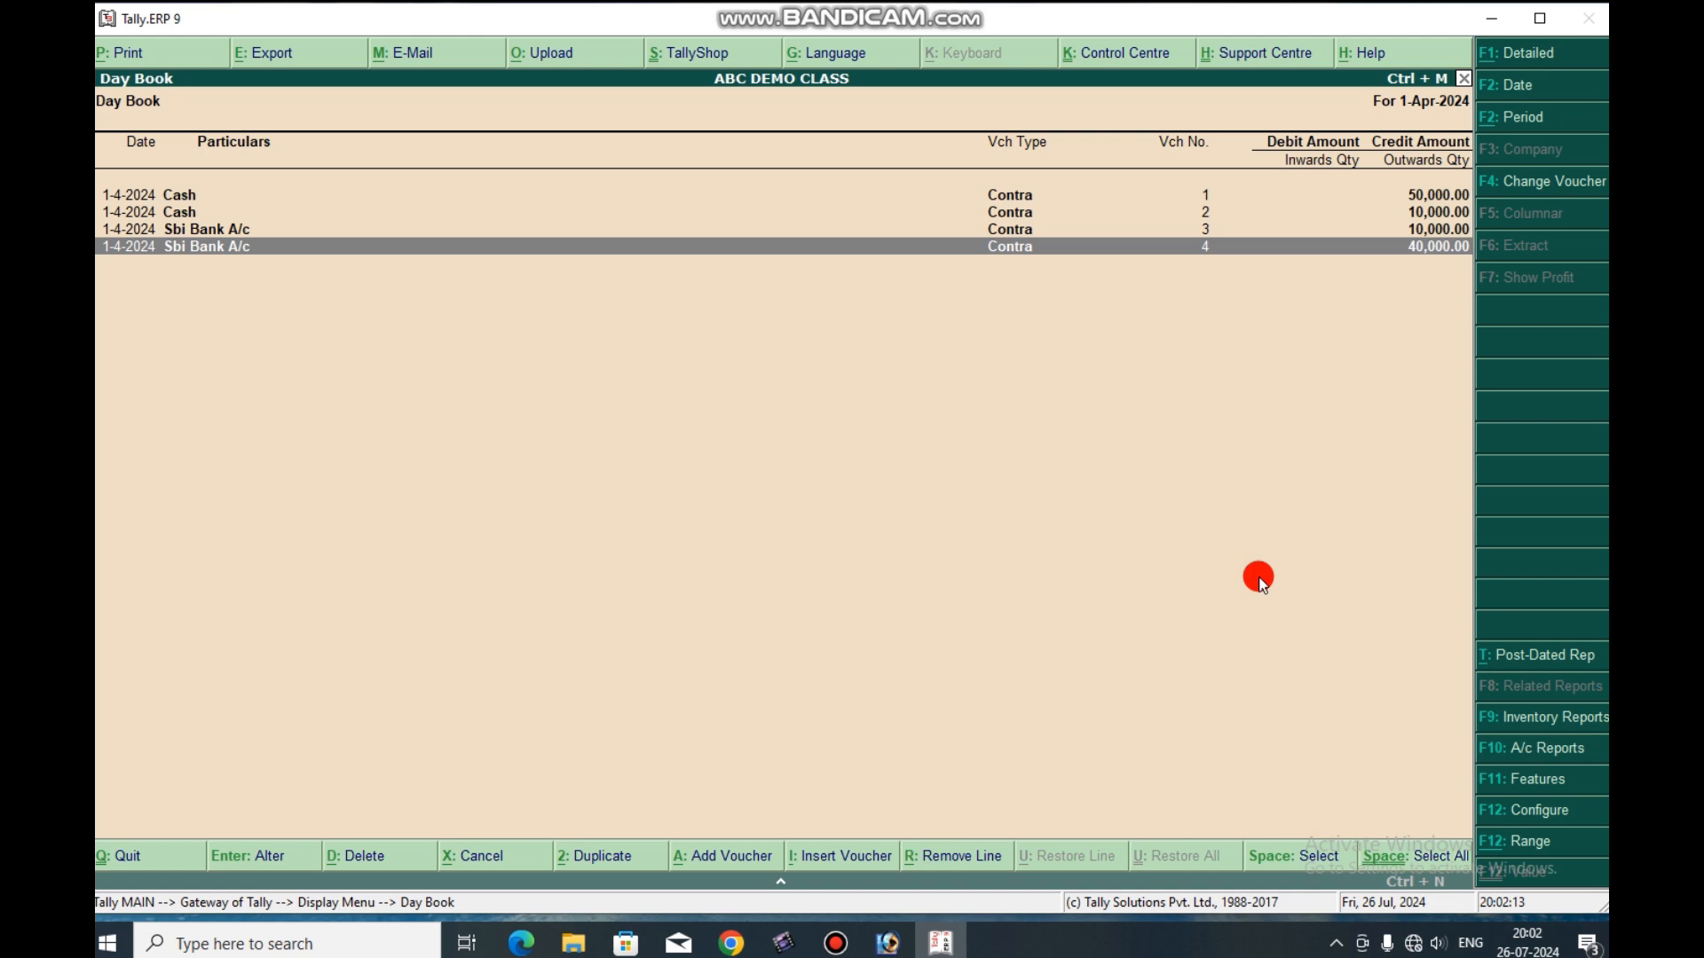
Switch the Day Book to the detailed format and review the debit and credit ledgers of each contra voucher.
key("alt+F1")
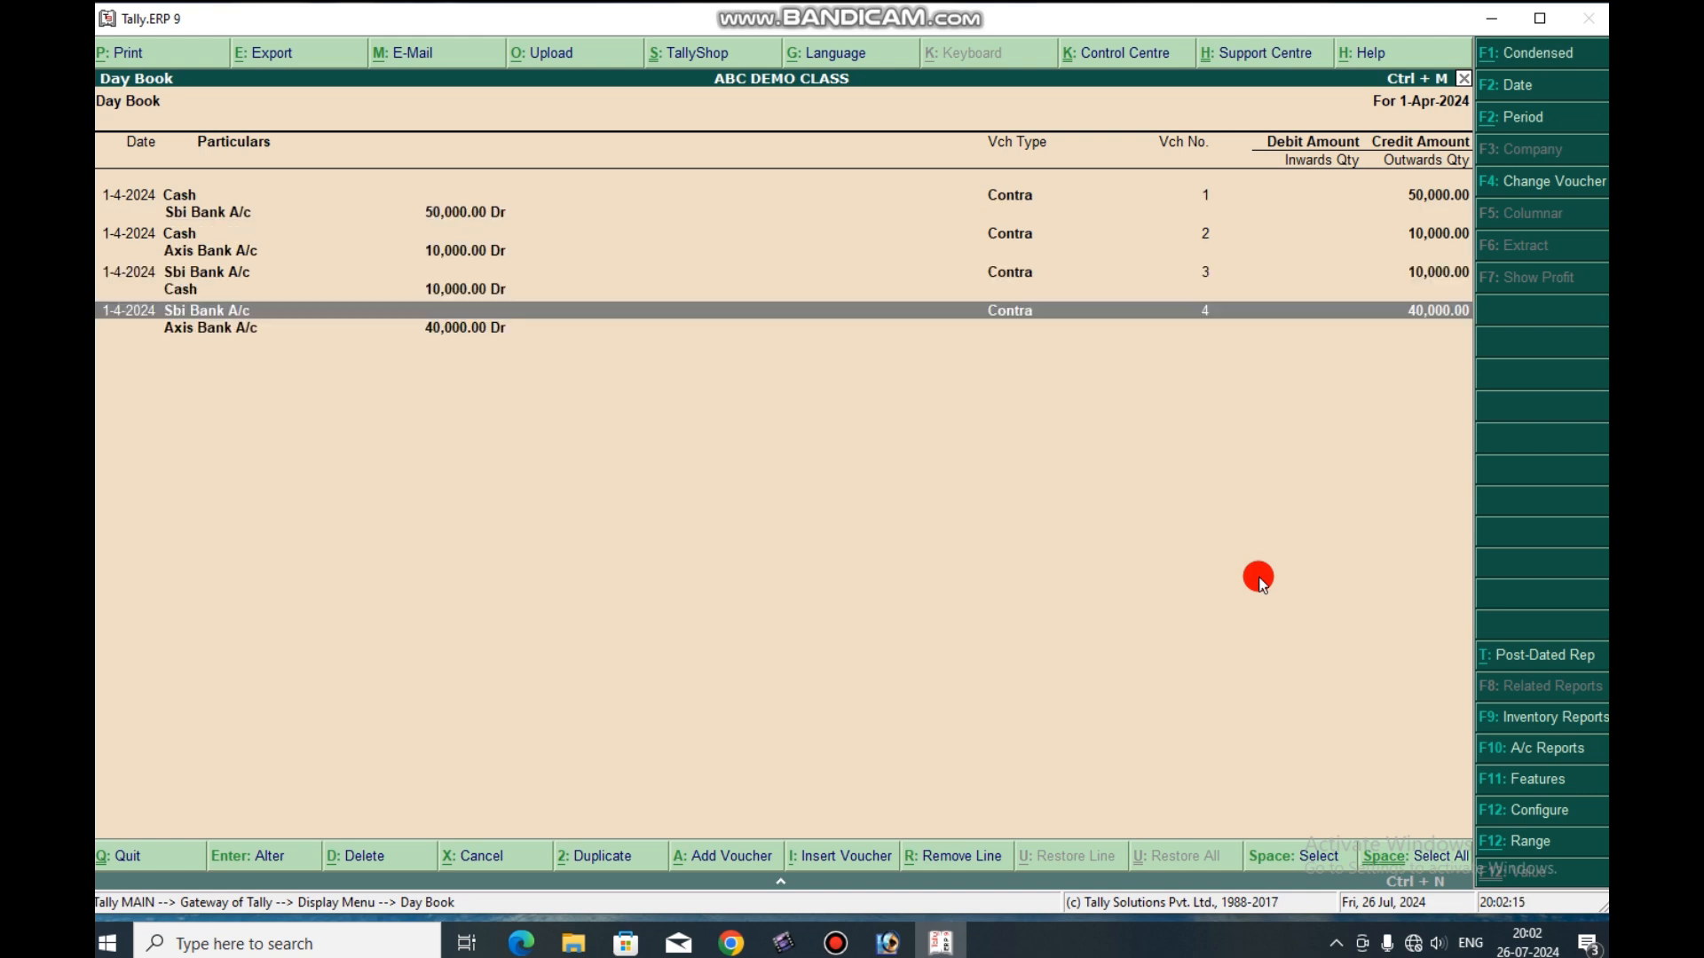
key("Down")
key("Up")
key("Up")
key("Up")
key("Up")
key("Up")
key("Up")
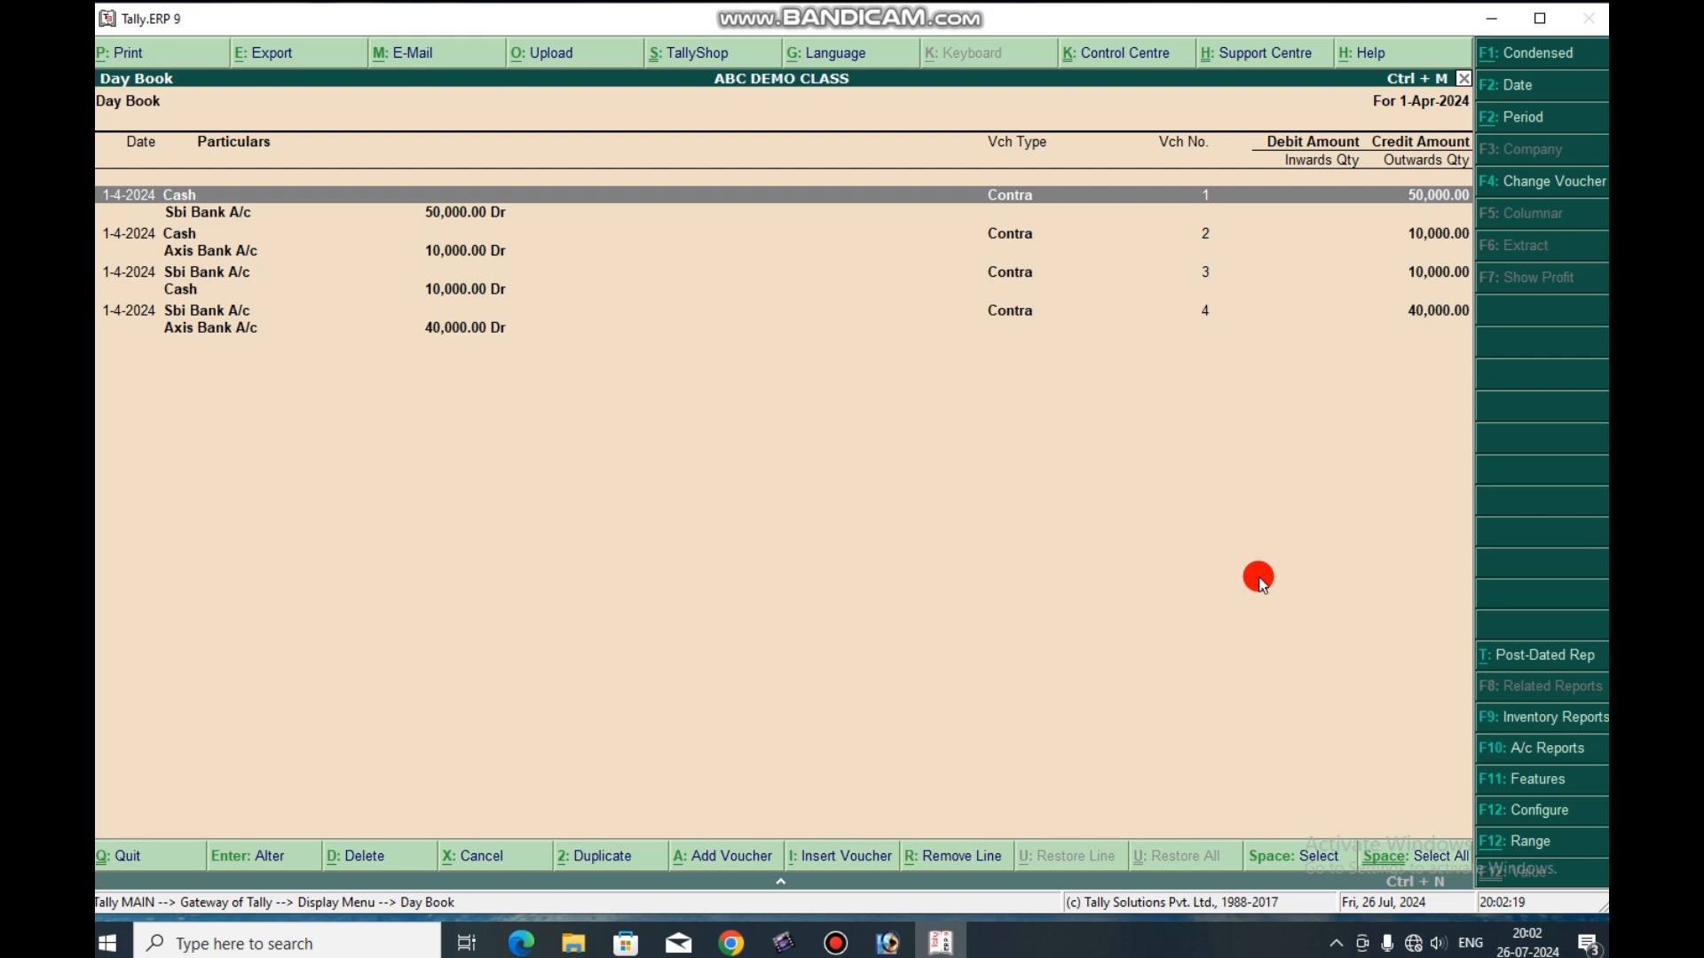